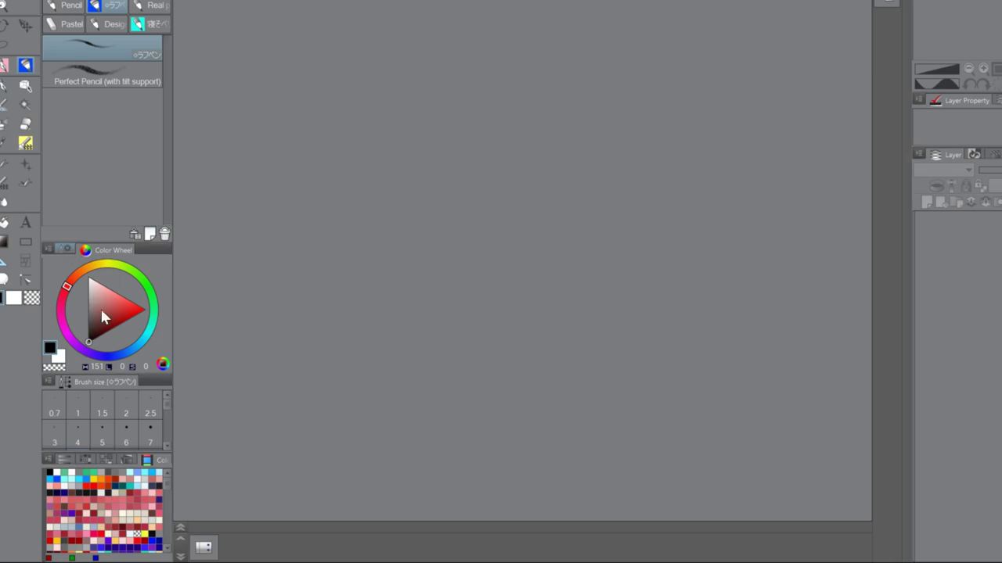
Display the current brush's tool properties in place of the color wheel and view its border and stabilization settings
{"action": "left_click", "coordinate": [67, 249]}
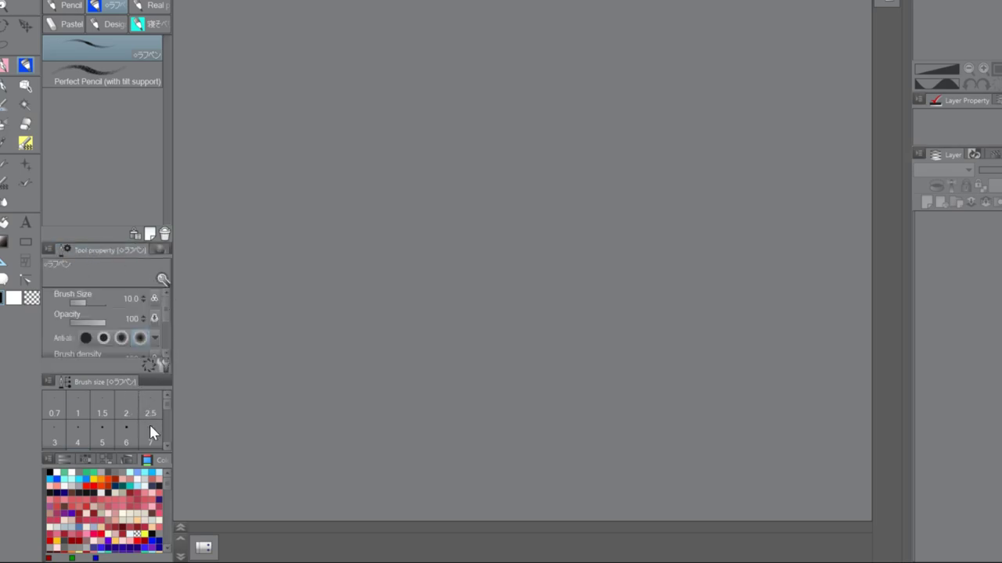
{"action": "left_click", "coordinate": [95, 437]}
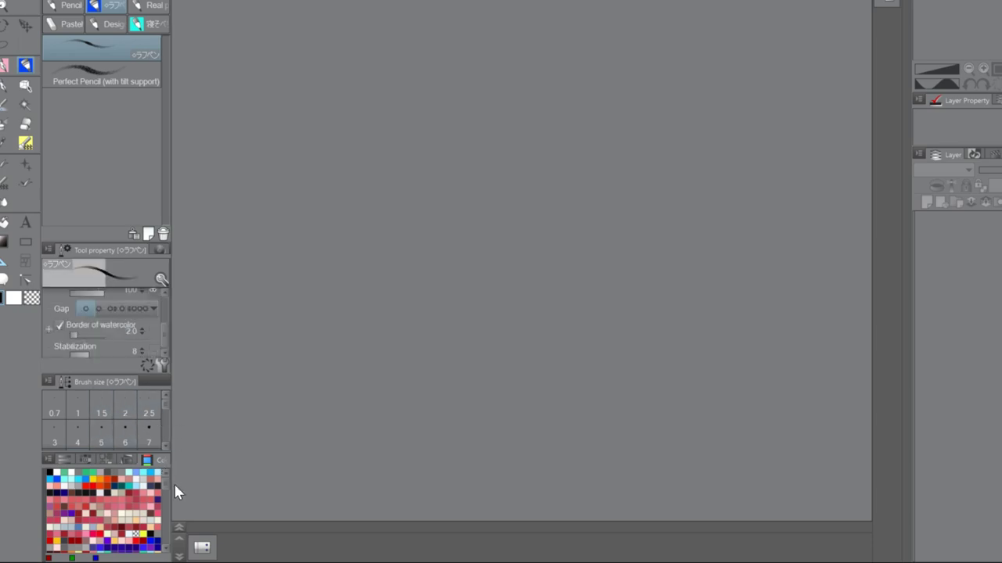
{"action": "mouse_move", "coordinate": [166, 486]}
{"action": "left_mouse_down"}
{"action": "mouse_move", "coordinate": [169, 552]}
{"action": "mouse_move", "coordinate": [163, 503]}
{"action": "left_mouse_up"}
View the approximate color and Default color set palettes, and display the RGB color sliders
{"action": "left_click", "coordinate": [110, 460]}
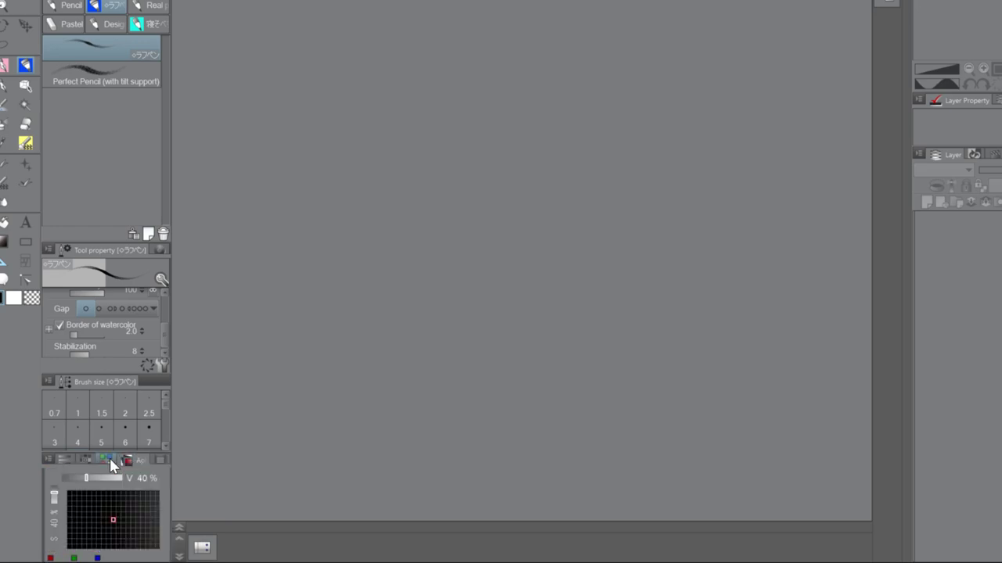
{"action": "left_click", "coordinate": [110, 460]}
{"action": "left_click", "coordinate": [85, 460]}
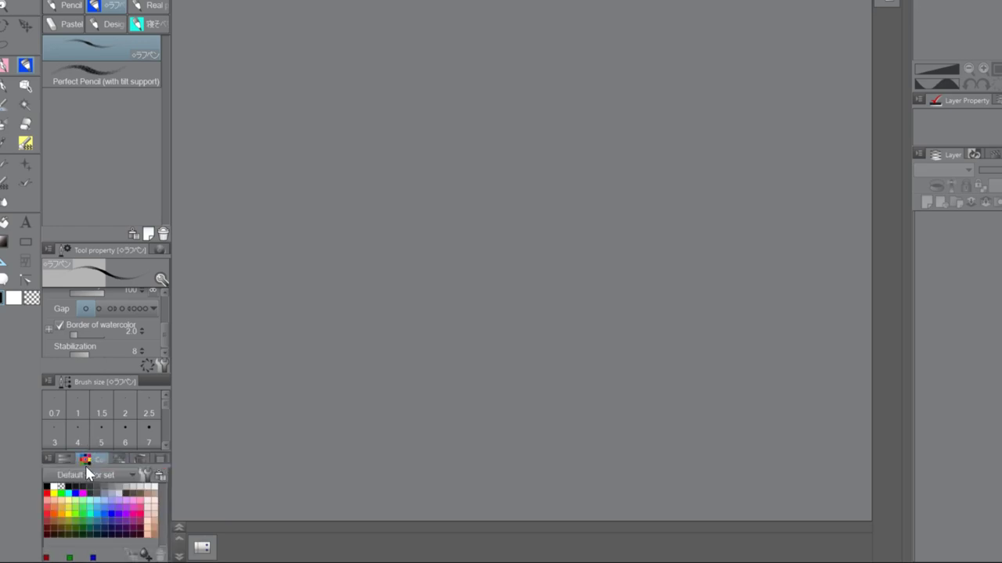
{"action": "left_click", "coordinate": [67, 459]}
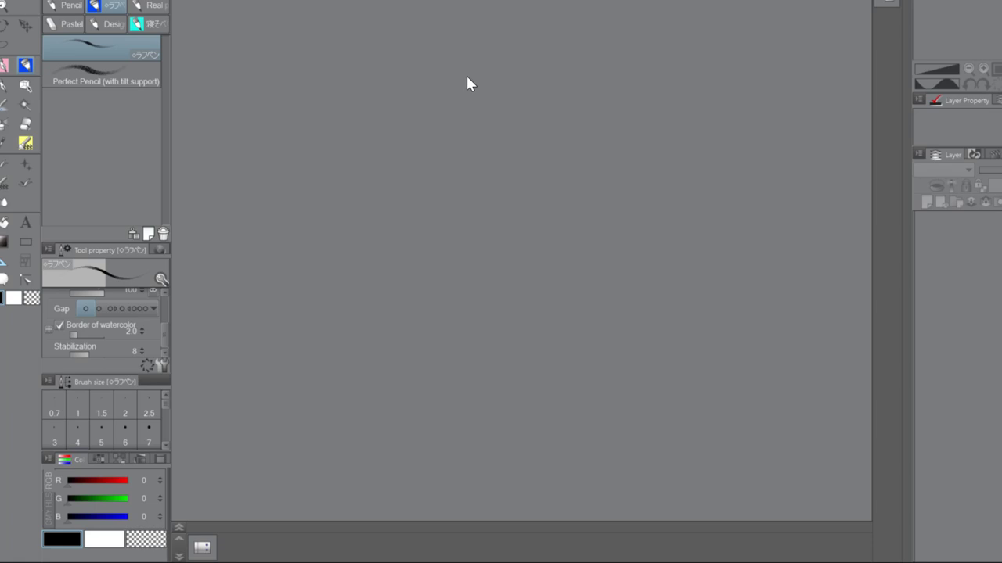
Expand the Timeline palette to view its controls and collapse it back
{"action": "left_click", "coordinate": [203, 548]}
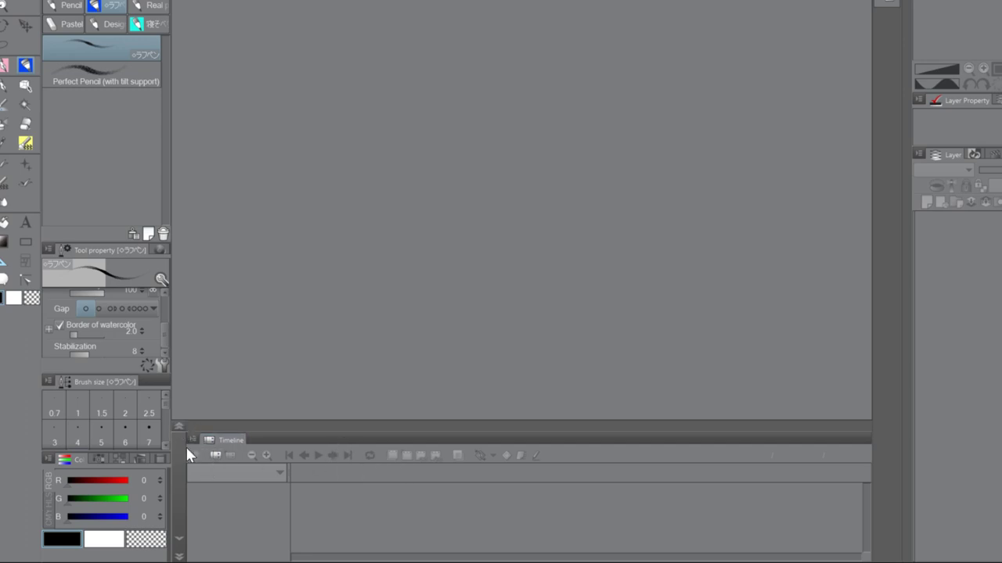
{"action": "left_click", "coordinate": [182, 554]}
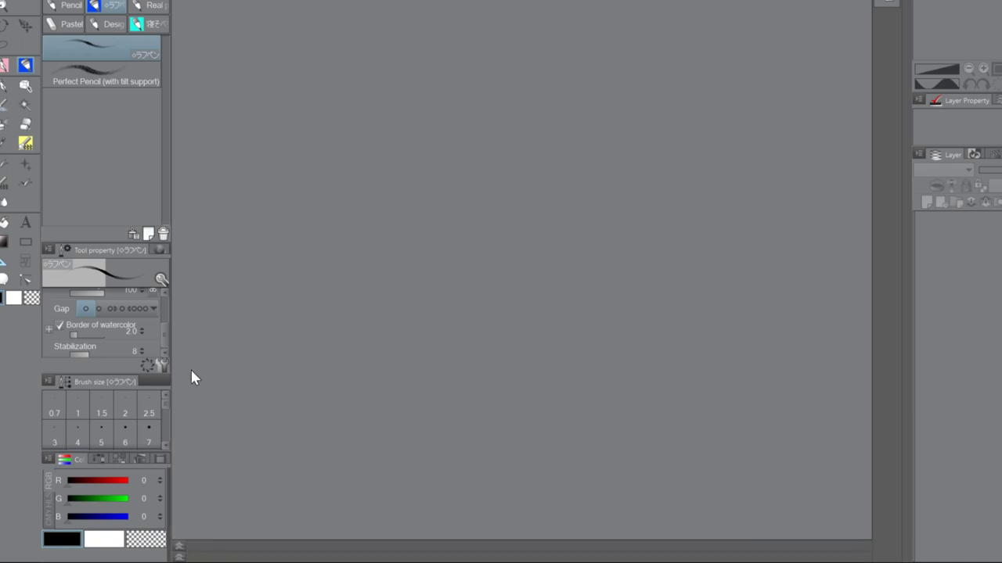
{"action": "left_click", "coordinate": [179, 555]}
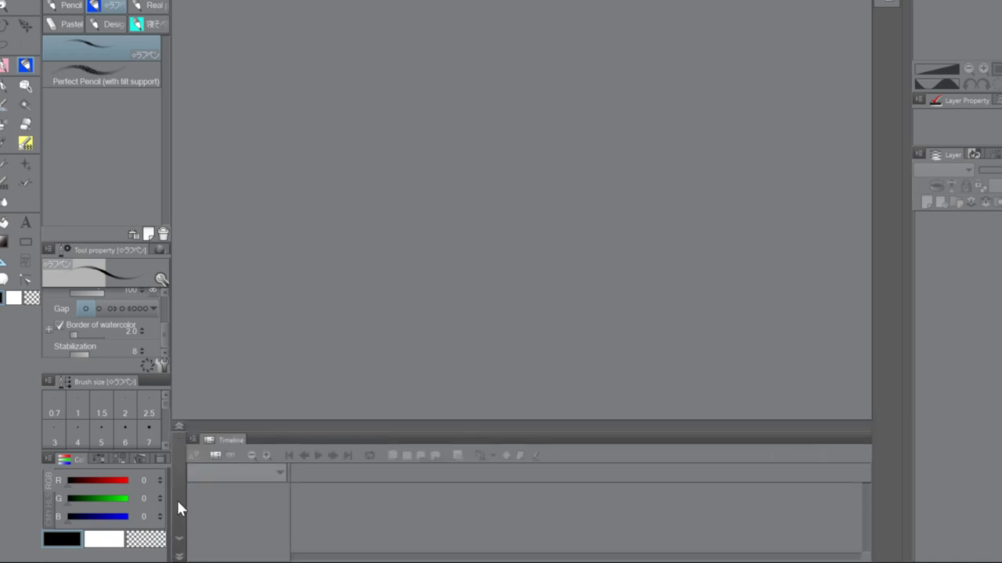
{"action": "left_click", "coordinate": [181, 539]}
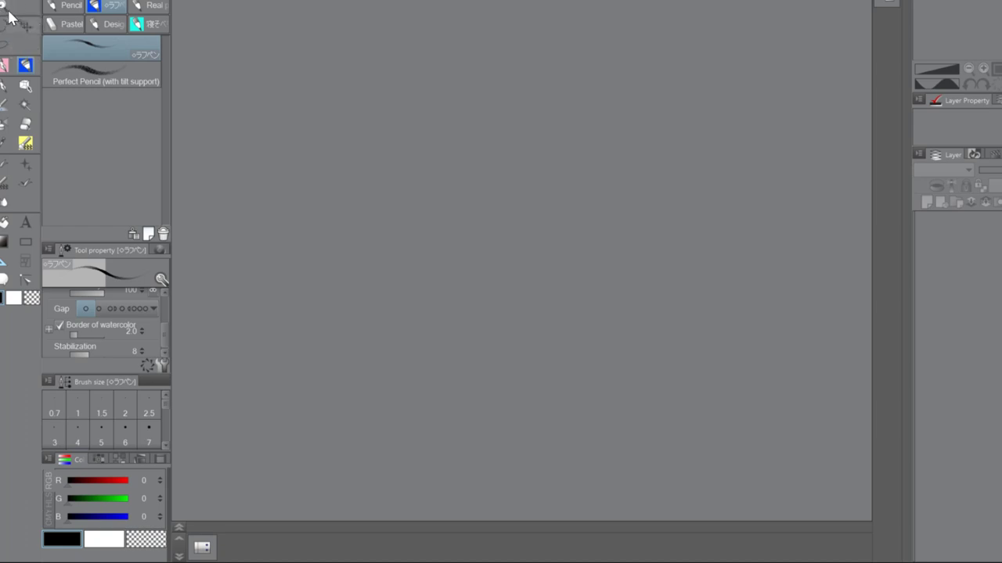
View the sub tools and properties of the Zoom, Move layer and Marquee tools
{"action": "key", "text": "slash"}
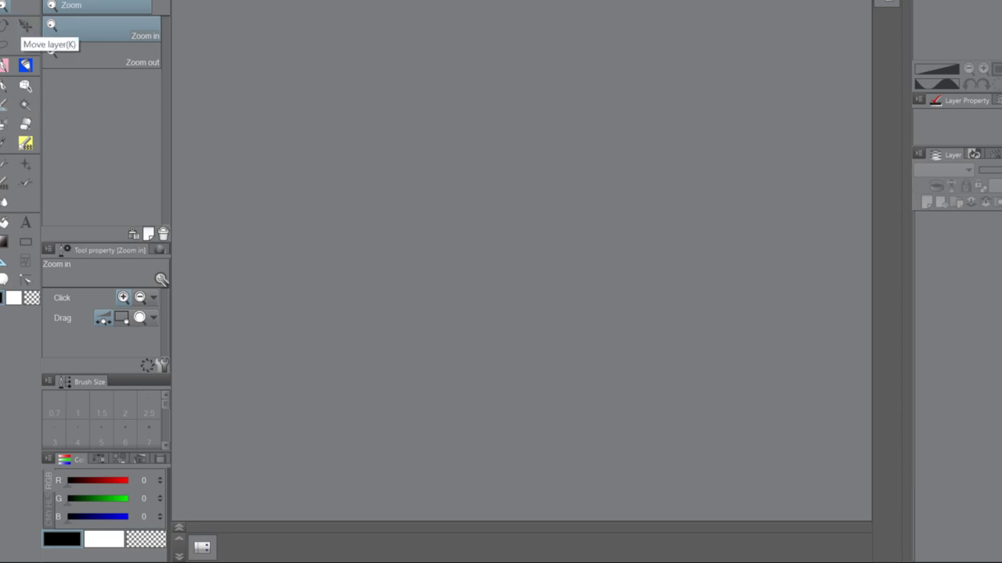
{"action": "left_click", "coordinate": [24, 23]}
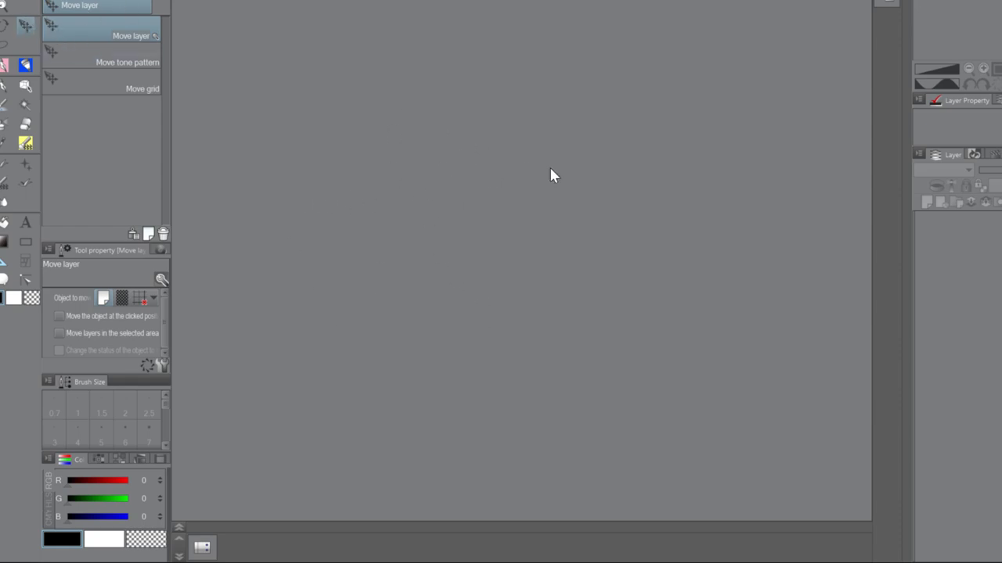
{"action": "left_click", "coordinate": [3, 46]}
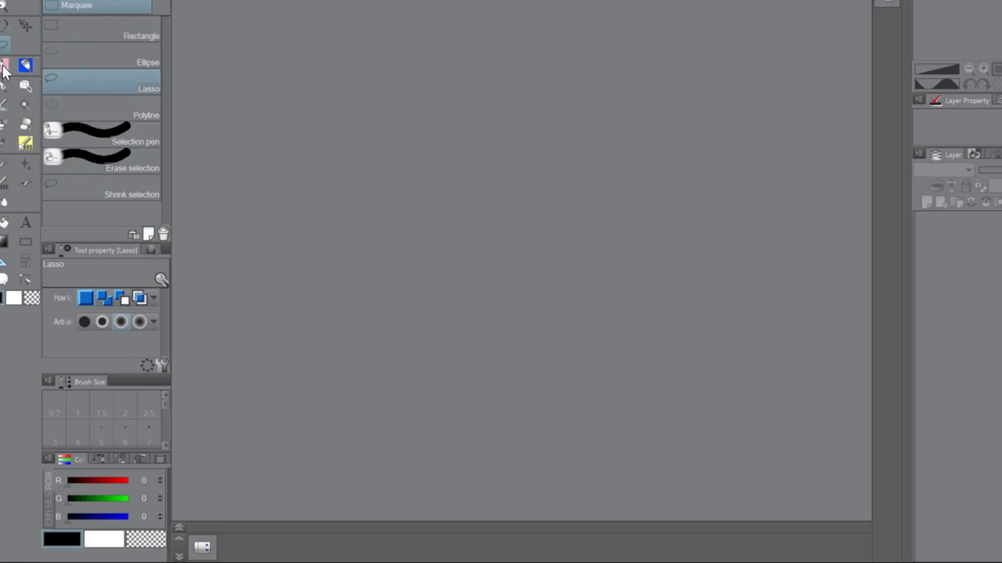
View the Pen tool's Huemi and INJIPEN groups, and select the やわらかGペン sub tool
{"action": "left_click", "coordinate": [4, 104]}
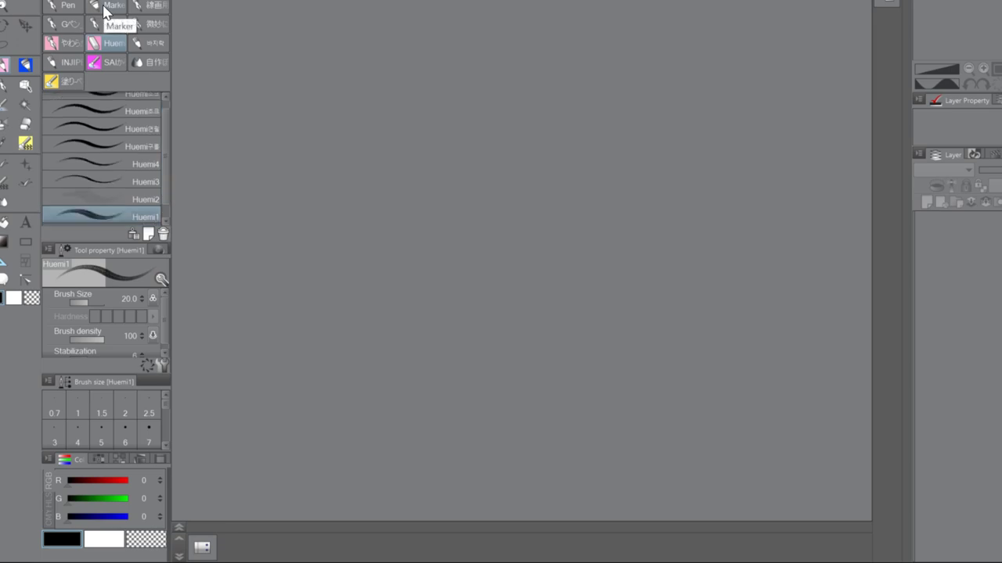
{"action": "left_click", "coordinate": [109, 61]}
{"action": "left_click", "coordinate": [70, 66]}
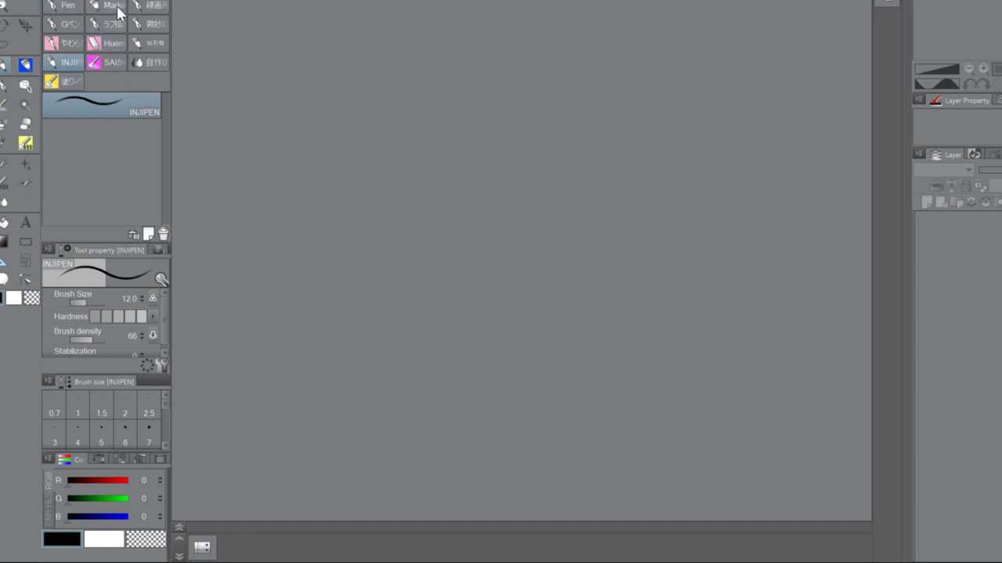
{"action": "left_click", "coordinate": [55, 45]}
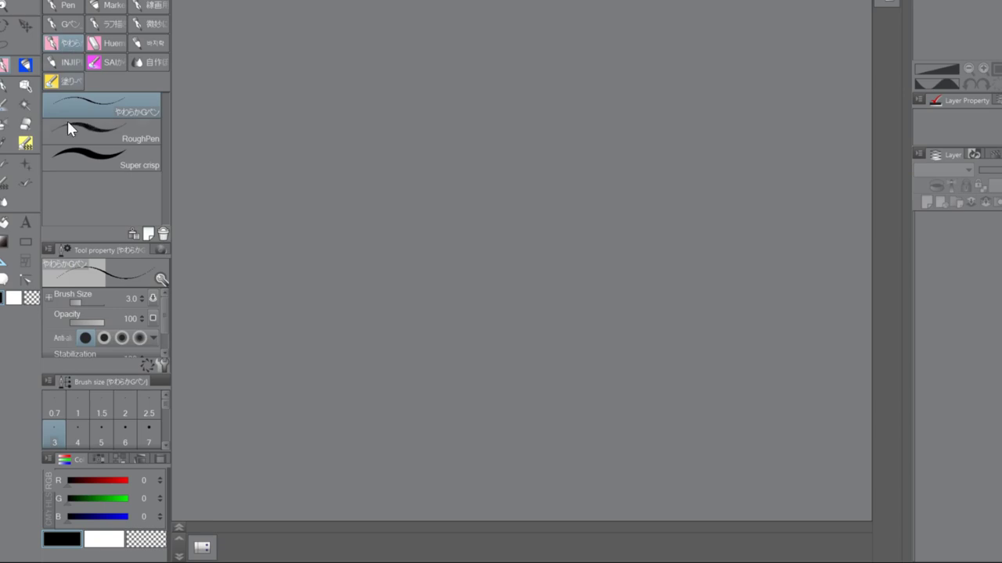
View the Perfect Pencil (with tilt support) properties and return to the ラフペン pencil sub tool
{"action": "left_click", "coordinate": [26, 66]}
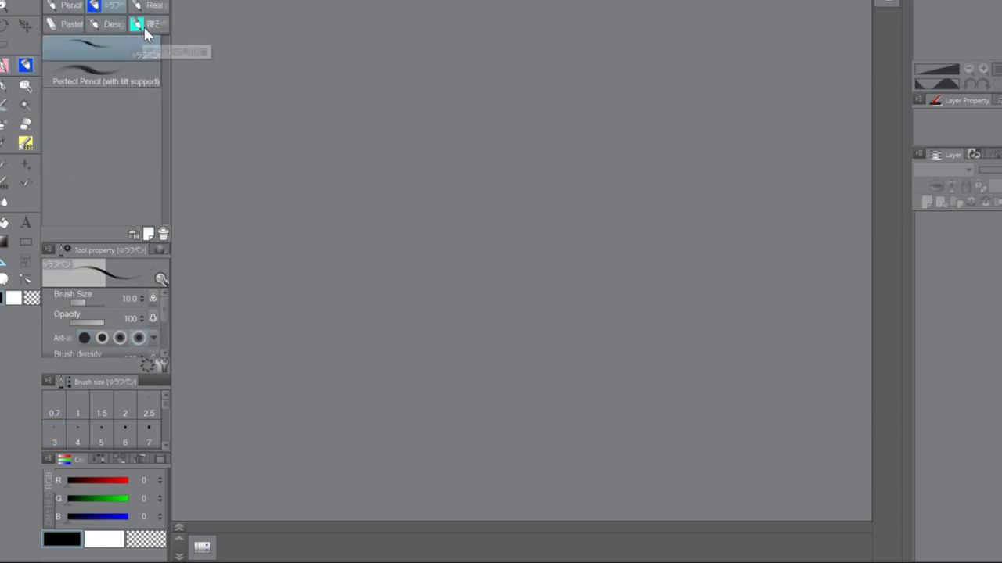
{"action": "left_click", "coordinate": [112, 80]}
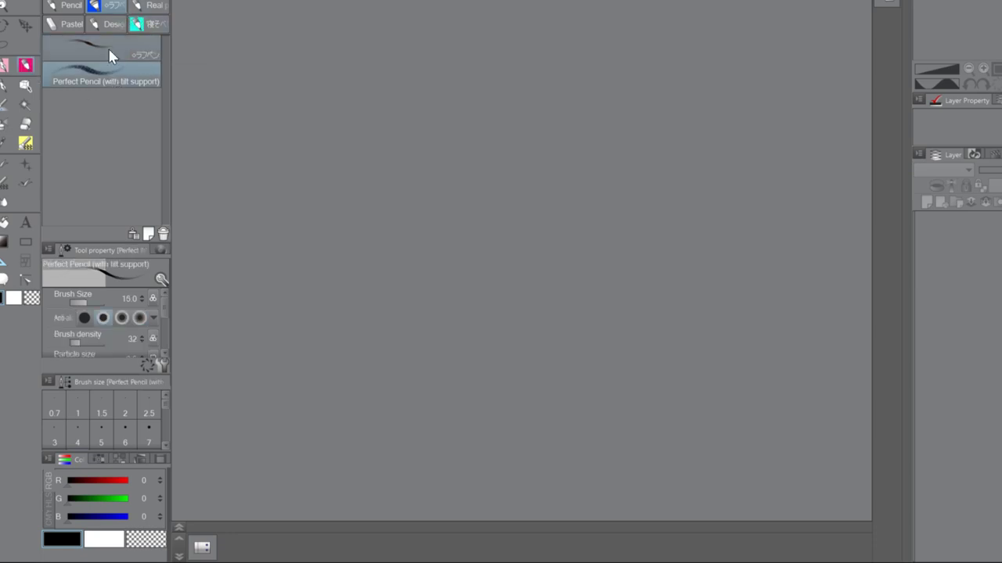
{"action": "left_click", "coordinate": [138, 49]}
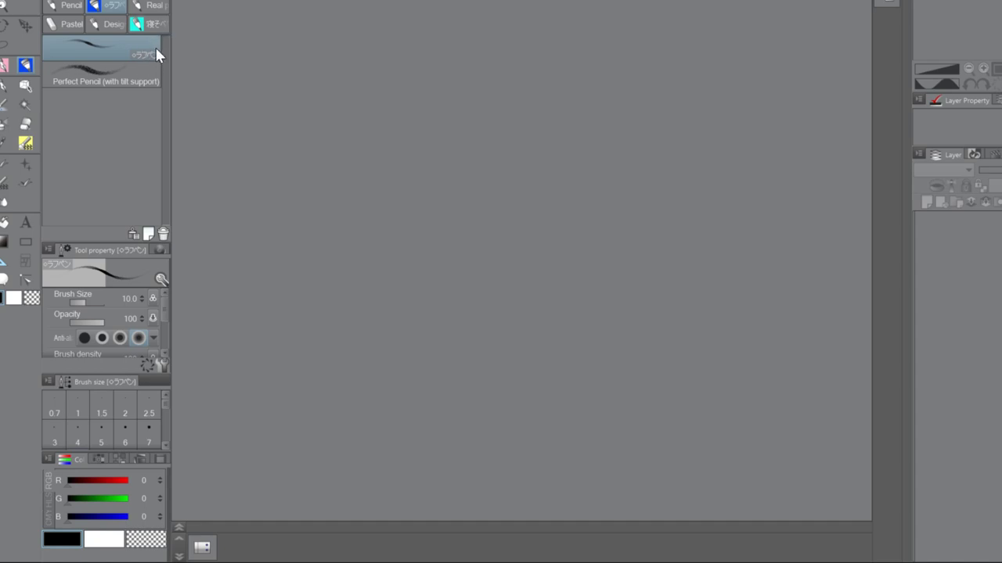
Set the Turnip pen's brush size to 7 and display the Operation tool's sub tools
{"action": "left_click", "coordinate": [5, 92]}
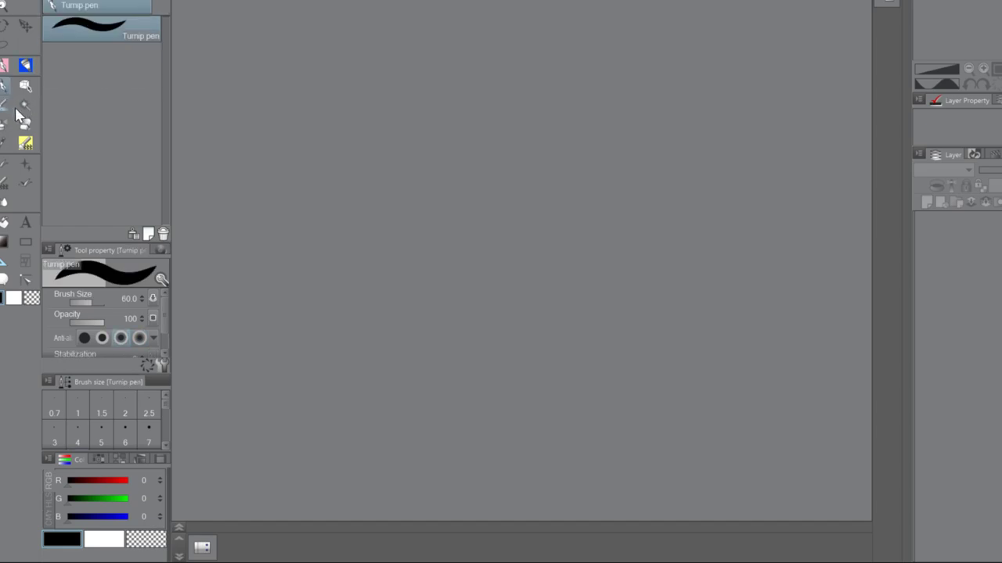
{"action": "left_click", "coordinate": [149, 430]}
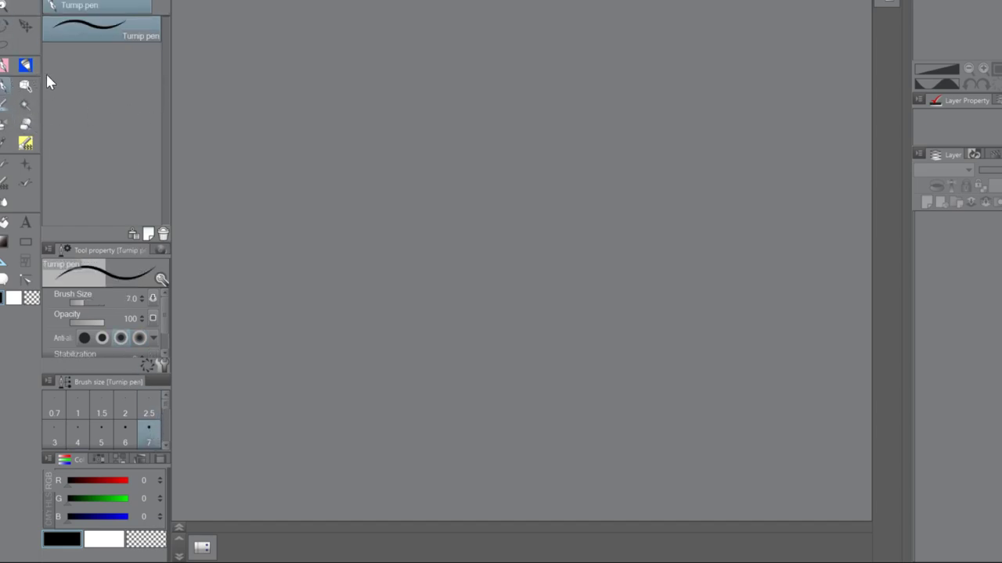
{"action": "left_click", "coordinate": [27, 87]}
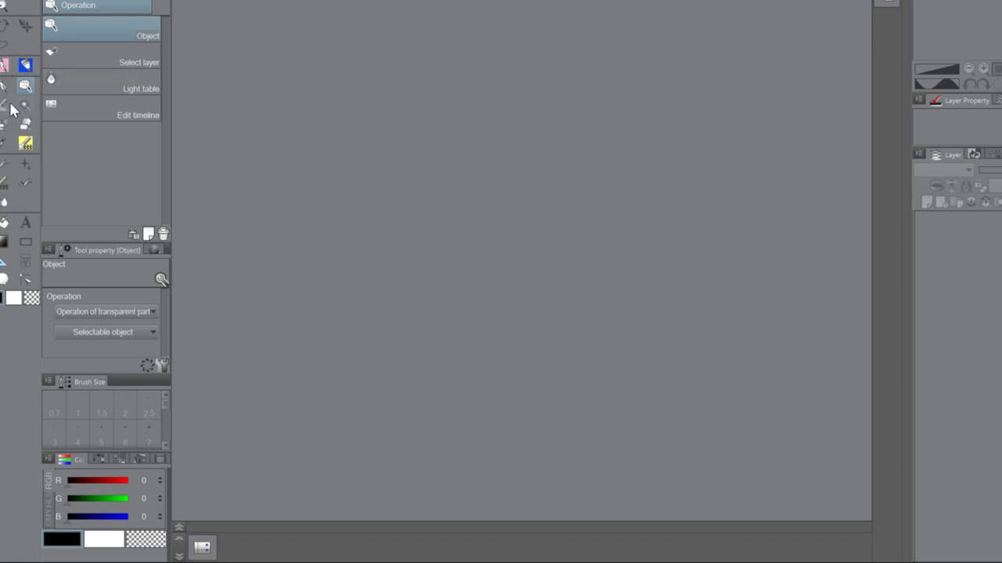
Look through the Watercolor group's brushes and select the スケッチ brush group
{"action": "key", "text": "b"}
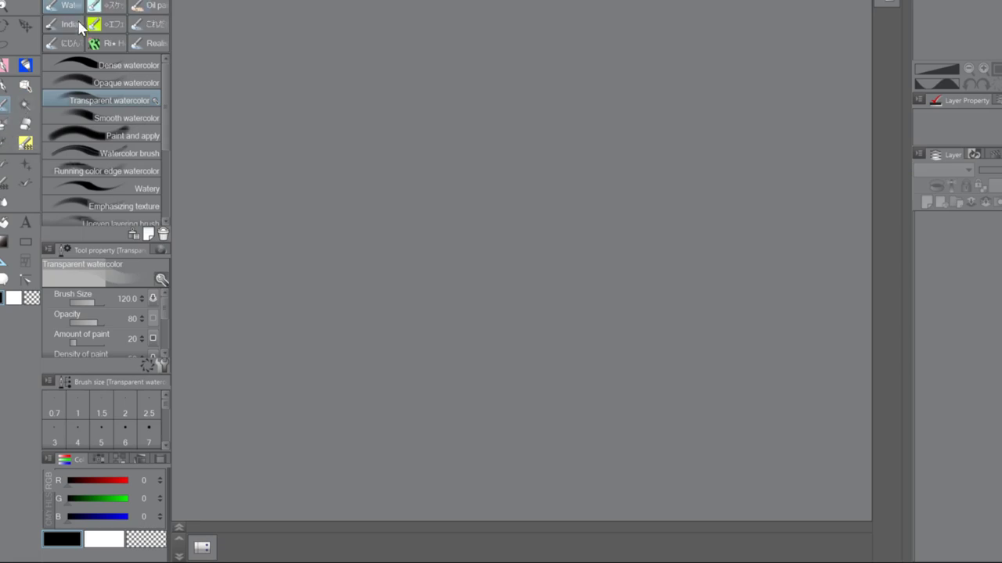
{"action": "mouse_move", "coordinate": [164, 100]}
{"action": "left_mouse_down"}
{"action": "mouse_move", "coordinate": [165, 206]}
{"action": "mouse_move", "coordinate": [163, 92]}
{"action": "left_mouse_up"}
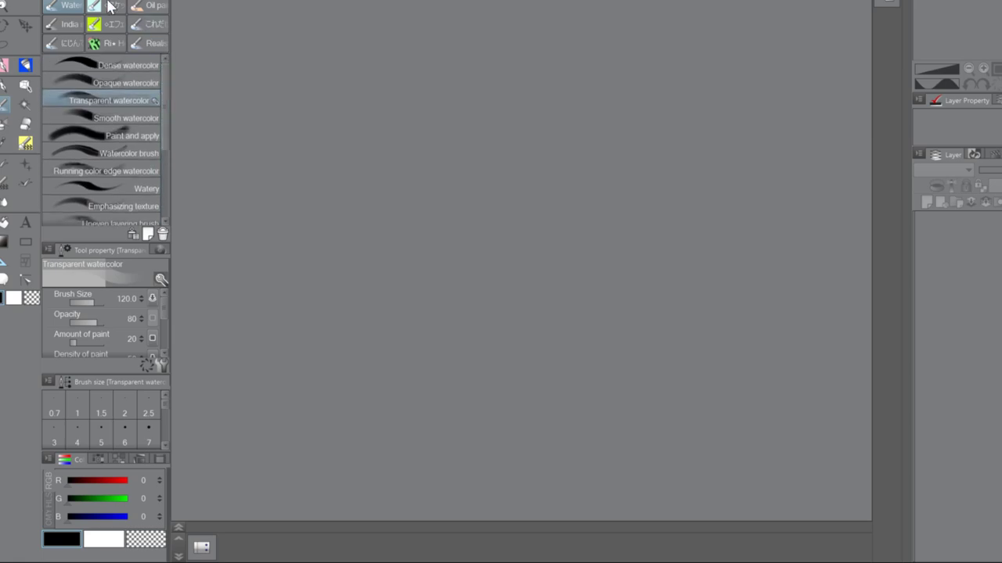
{"action": "scroll", "coordinate": [166, 117], "scroll_direction": "down", "scroll_amount": 3}
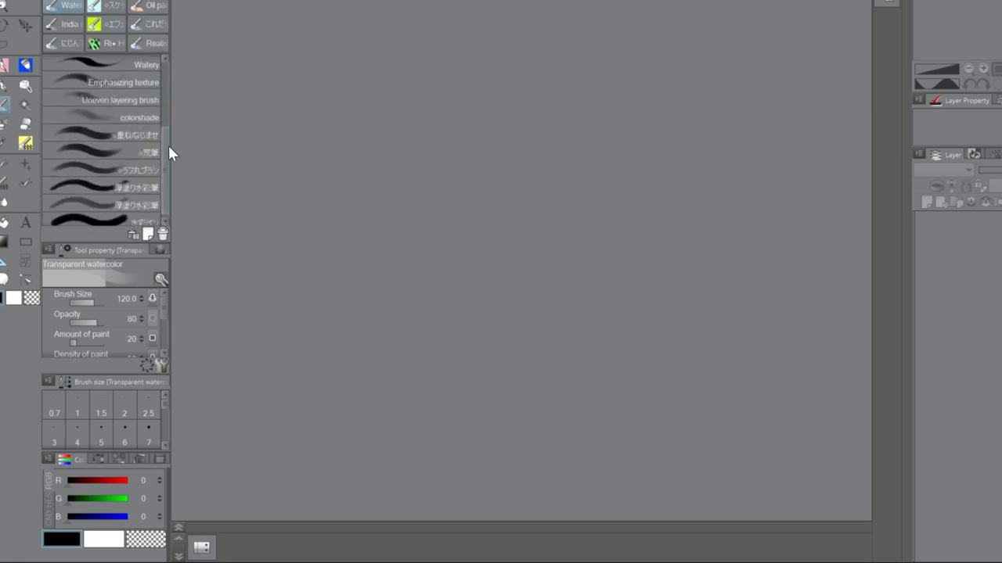
{"action": "left_click", "coordinate": [107, 7]}
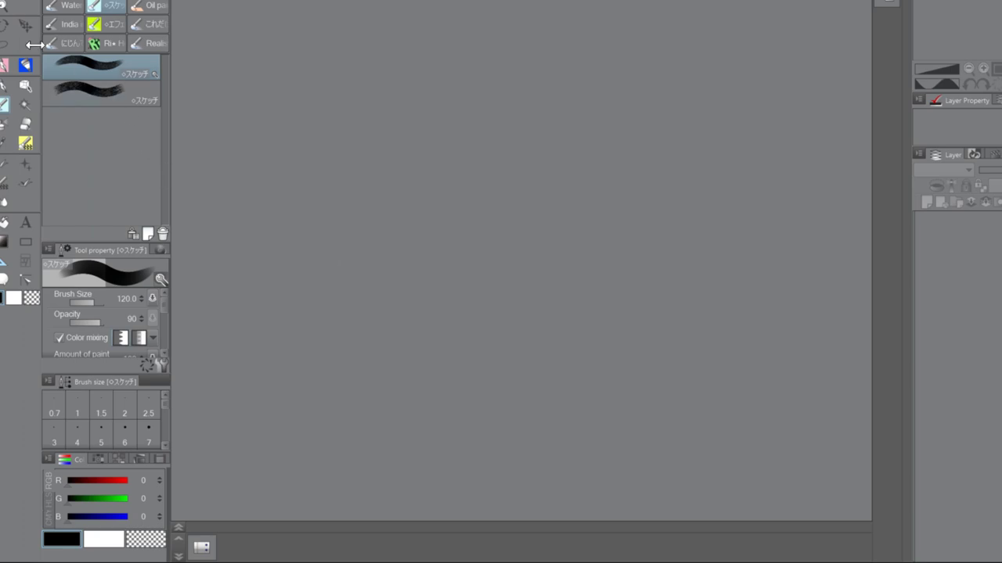
Activate the Eraser with its Soft sub tool
{"action": "left_click", "coordinate": [25, 125]}
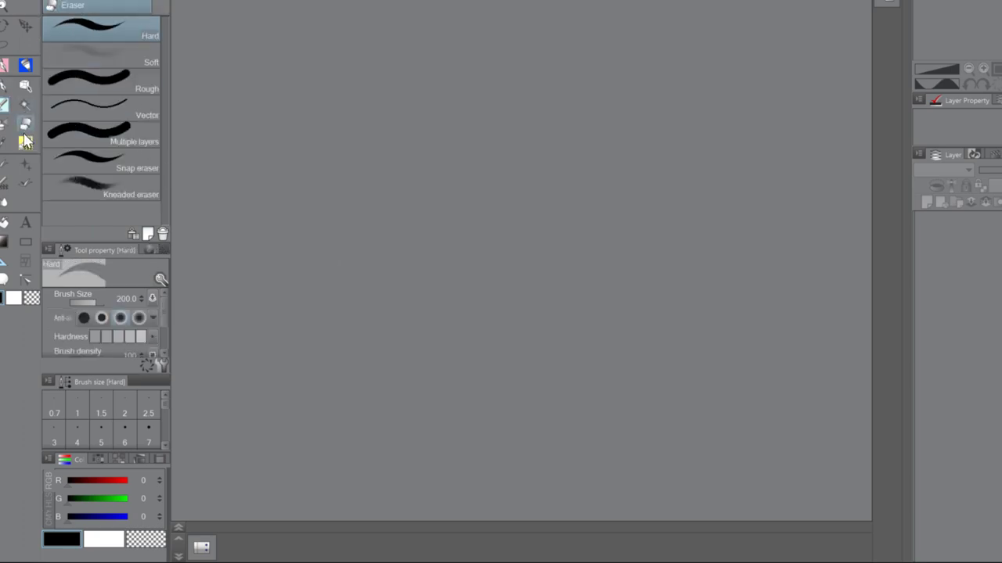
{"action": "left_click", "coordinate": [125, 53]}
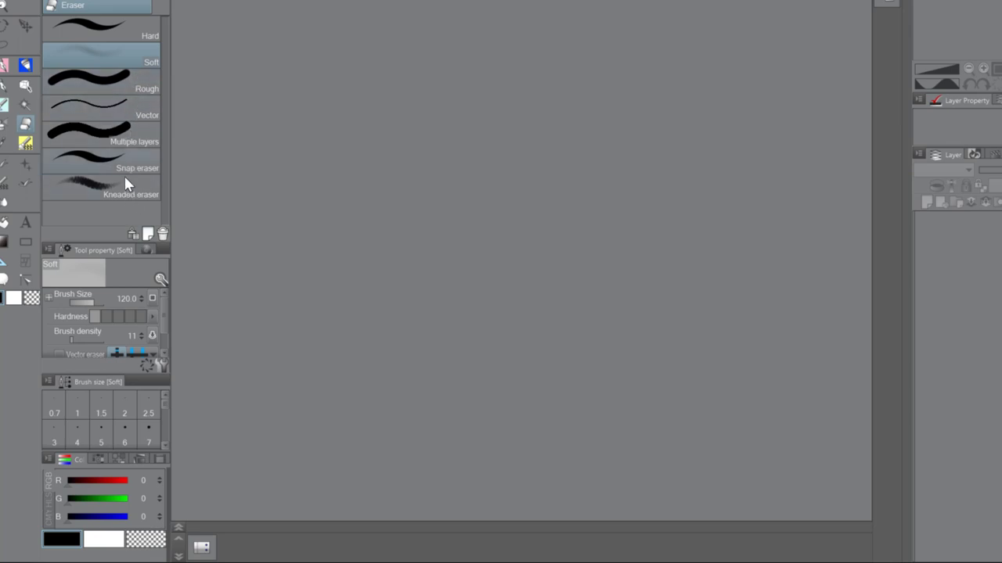
View the settings of the Eyedropper, Move layer, Auto select and Pen tools
{"action": "left_click", "coordinate": [5, 143]}
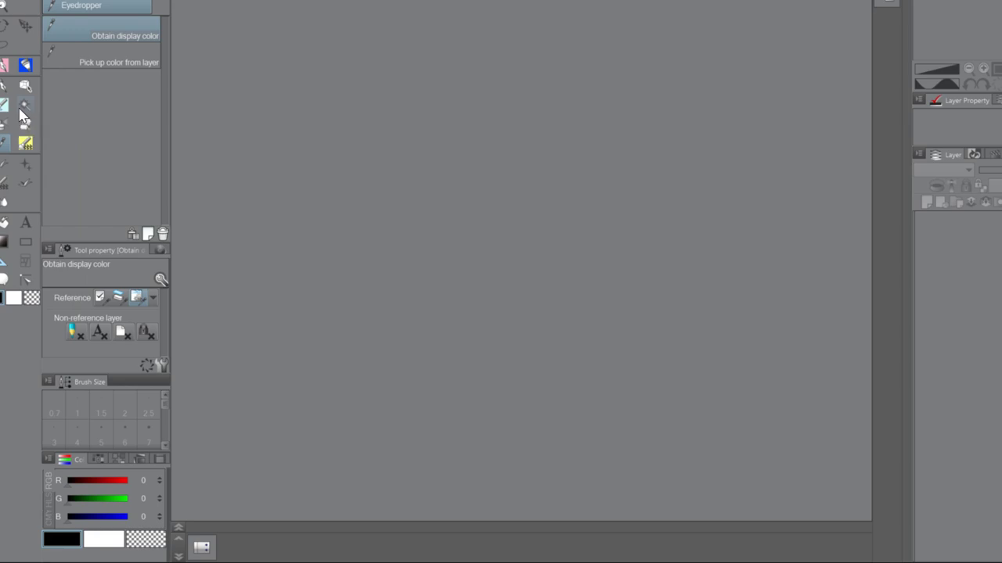
{"action": "key", "text": "k"}
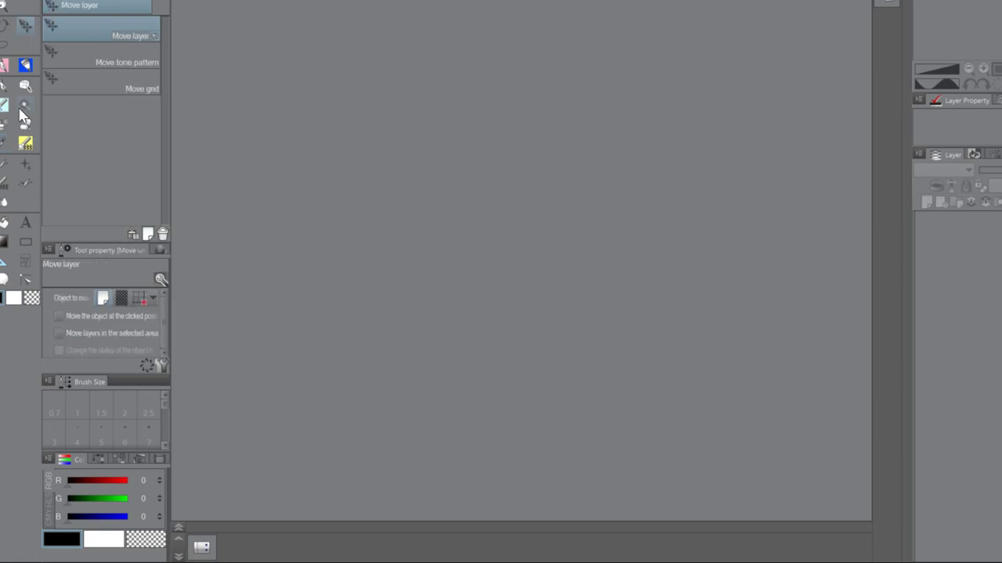
{"action": "key", "text": "i"}
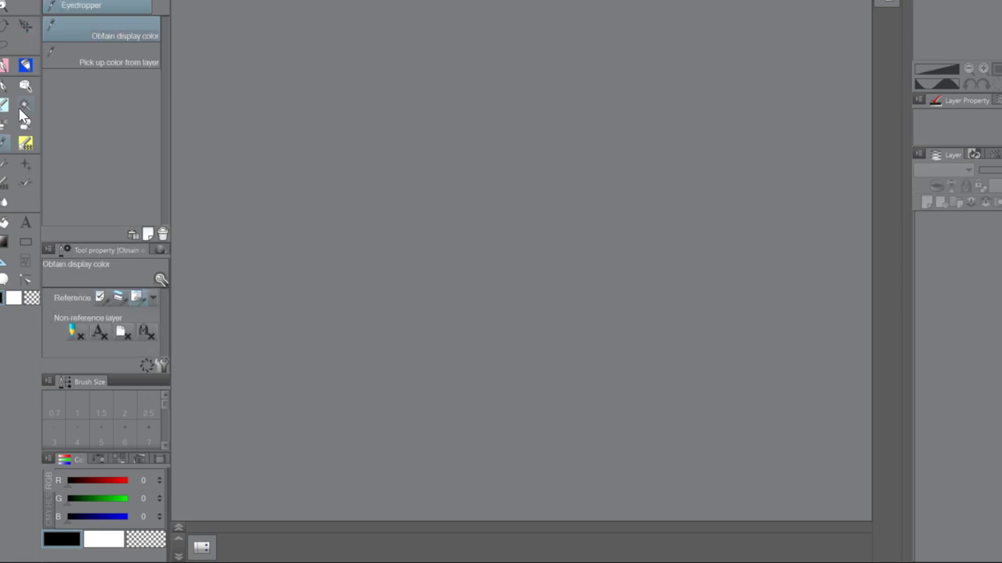
{"action": "key", "text": "w"}
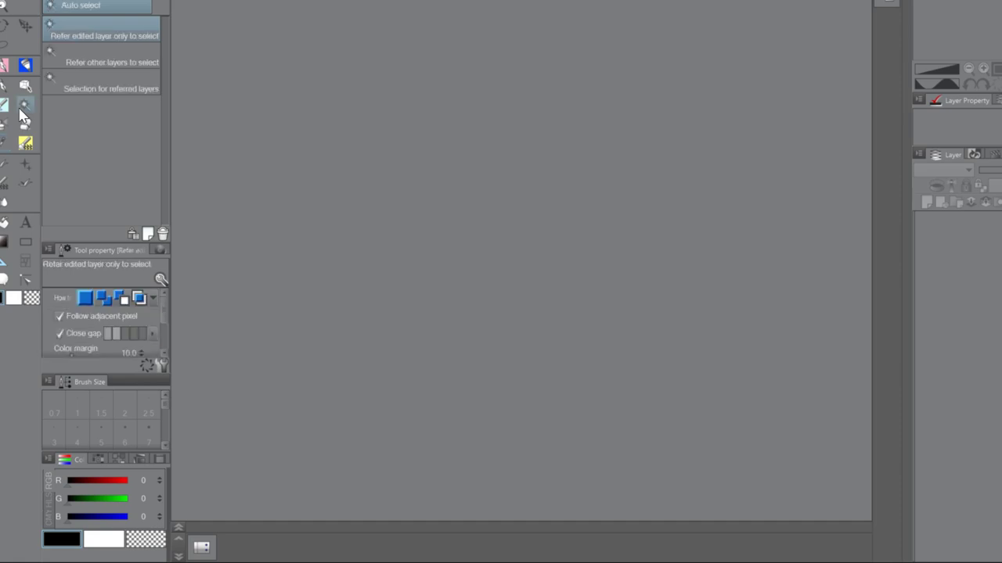
{"action": "key", "text": "p"}
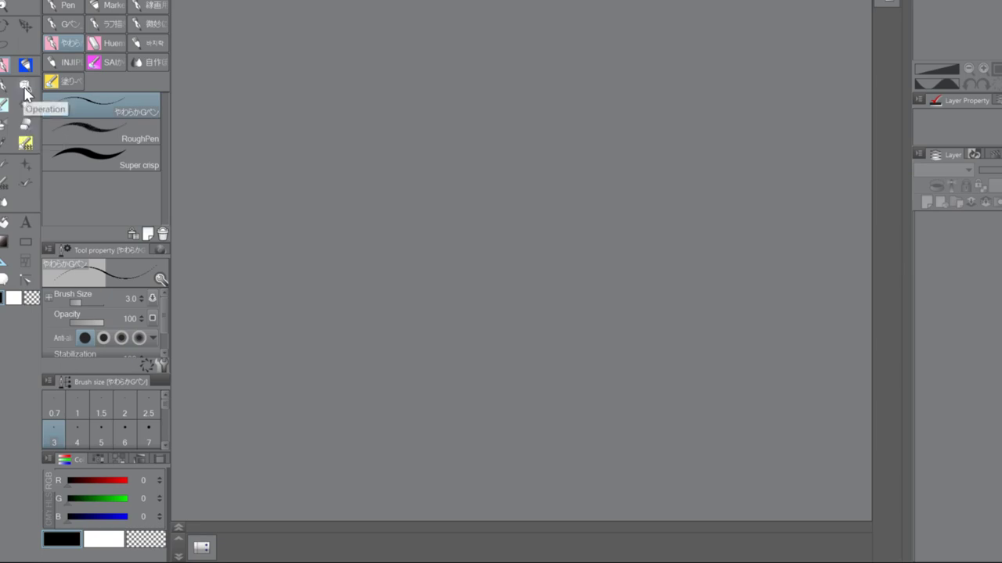
Revisit the Eraser and Auto select tools, and view the Blend tool's sub tools and Finger tip properties
{"action": "left_click", "coordinate": [24, 102]}
{"action": "left_click", "coordinate": [23, 115]}
{"action": "left_click", "coordinate": [24, 86]}
{"action": "left_click", "coordinate": [24, 137]}
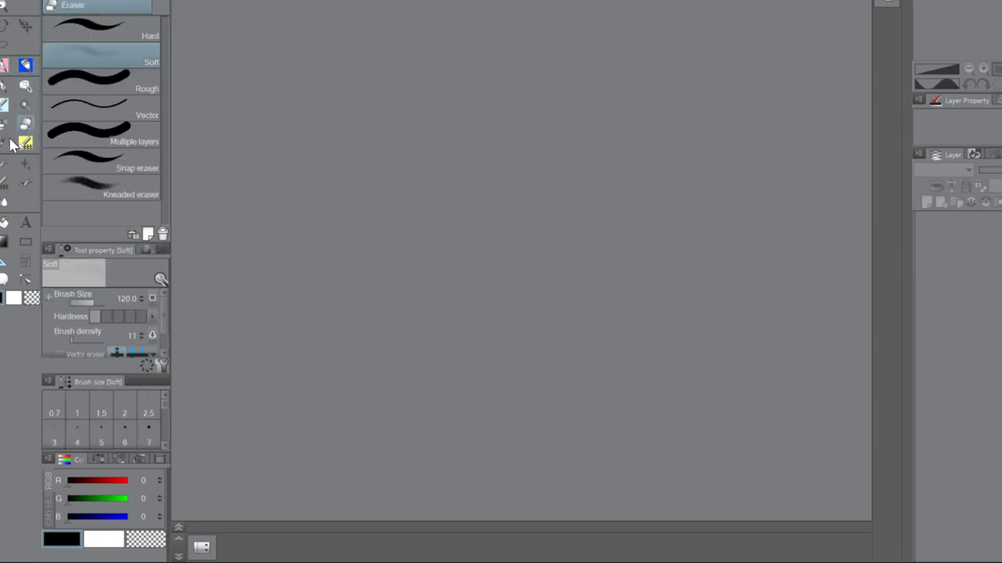
{"action": "left_click", "coordinate": [6, 141]}
{"action": "left_click", "coordinate": [22, 94]}
{"action": "left_click", "coordinate": [26, 110]}
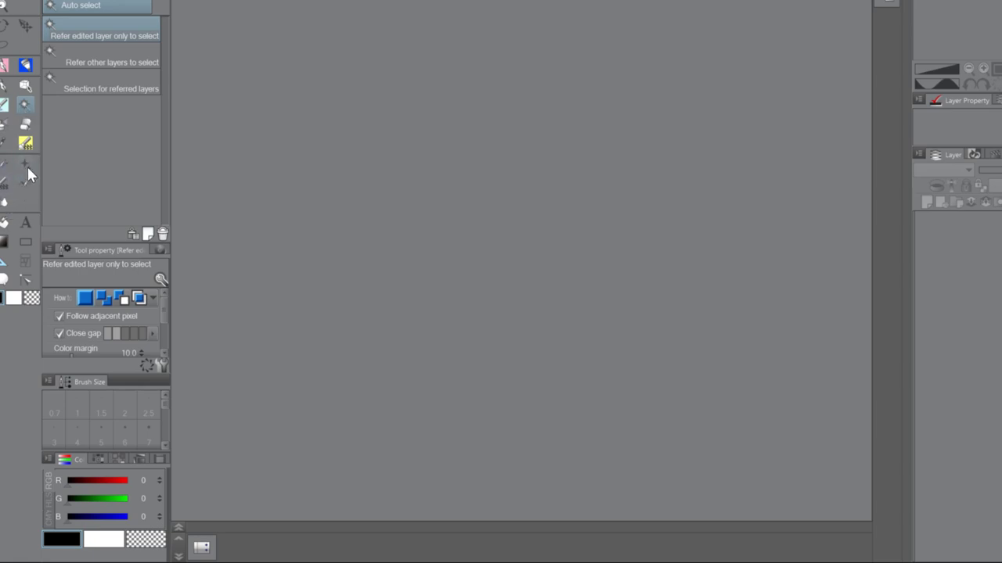
{"action": "left_click", "coordinate": [6, 204]}
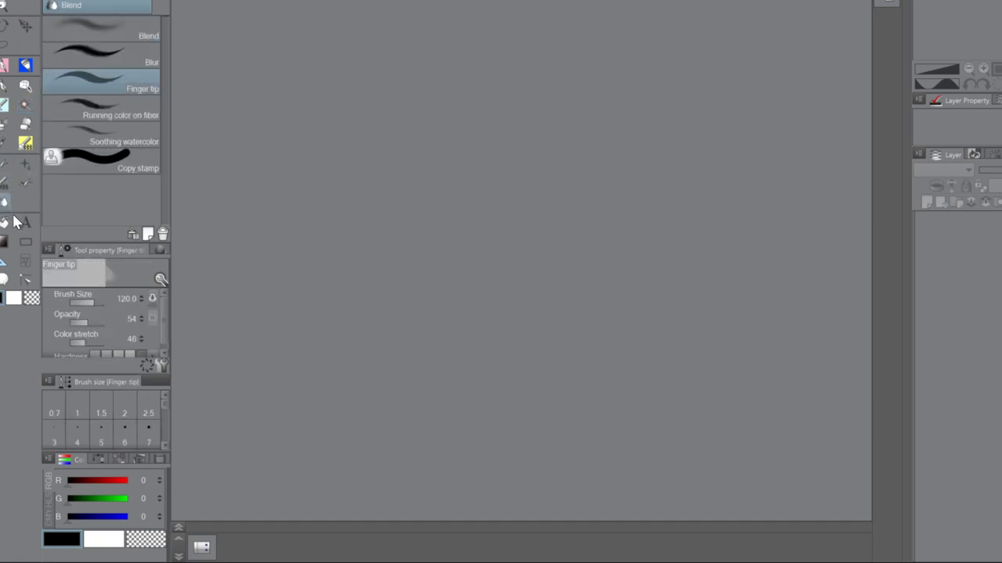
View the Airbrush sub tools, and look through the fonts available for the Text tool
{"action": "left_click", "coordinate": [7, 131]}
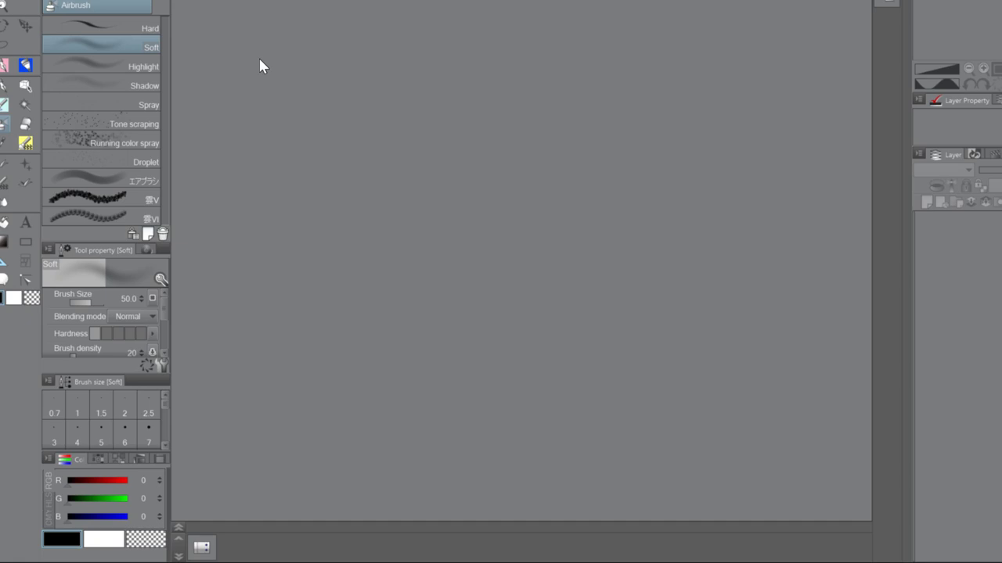
{"action": "left_click", "coordinate": [26, 223]}
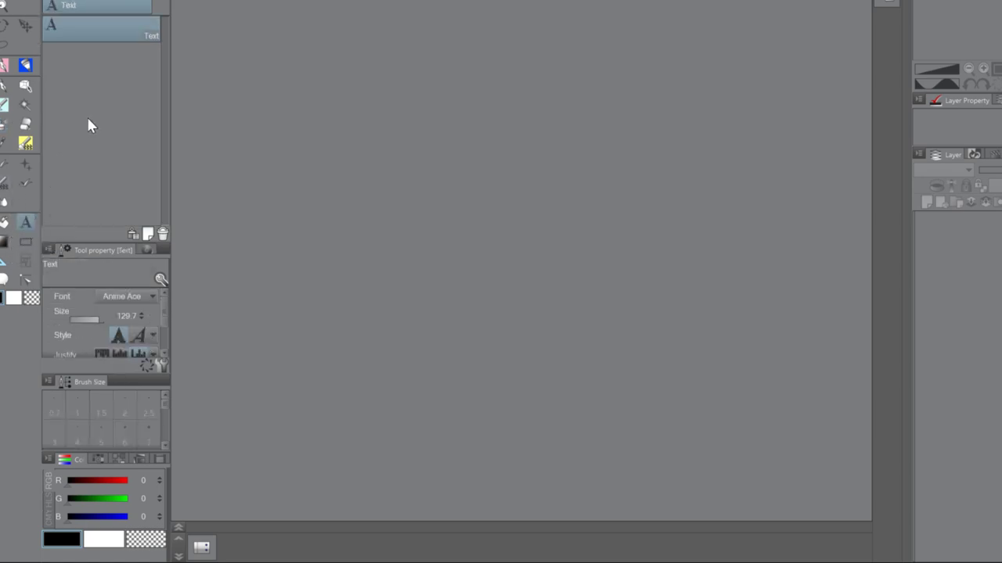
{"action": "mouse_move", "coordinate": [165, 304]}
{"action": "left_mouse_down"}
{"action": "mouse_move", "coordinate": [160, 343]}
{"action": "mouse_move", "coordinate": [162, 302]}
{"action": "left_mouse_up"}
{"action": "left_click", "coordinate": [136, 299]}
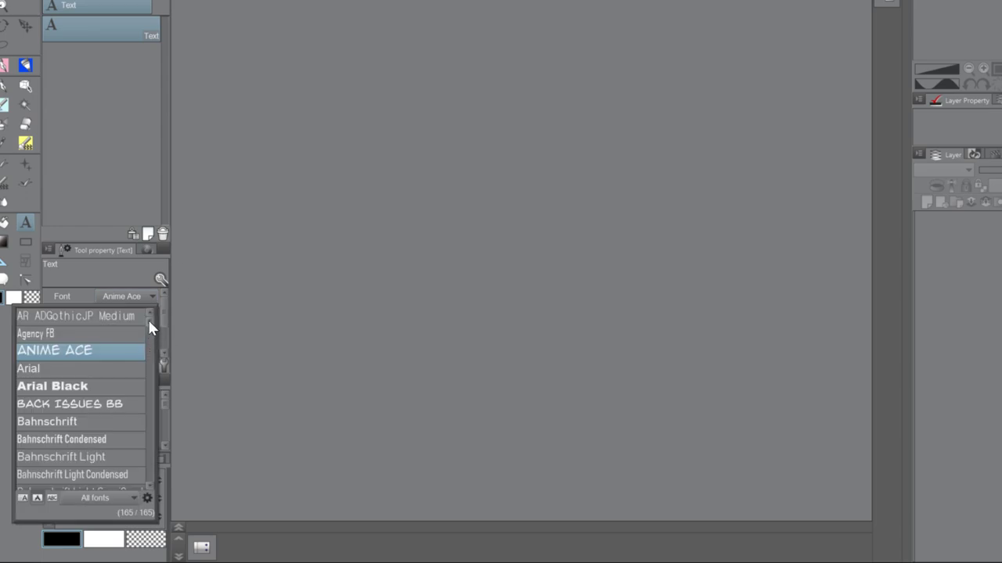
{"action": "scroll", "coordinate": [148, 321], "scroll_direction": "down", "scroll_amount": 2}
{"action": "scroll", "coordinate": [147, 324], "scroll_direction": "up", "scroll_amount": 1}
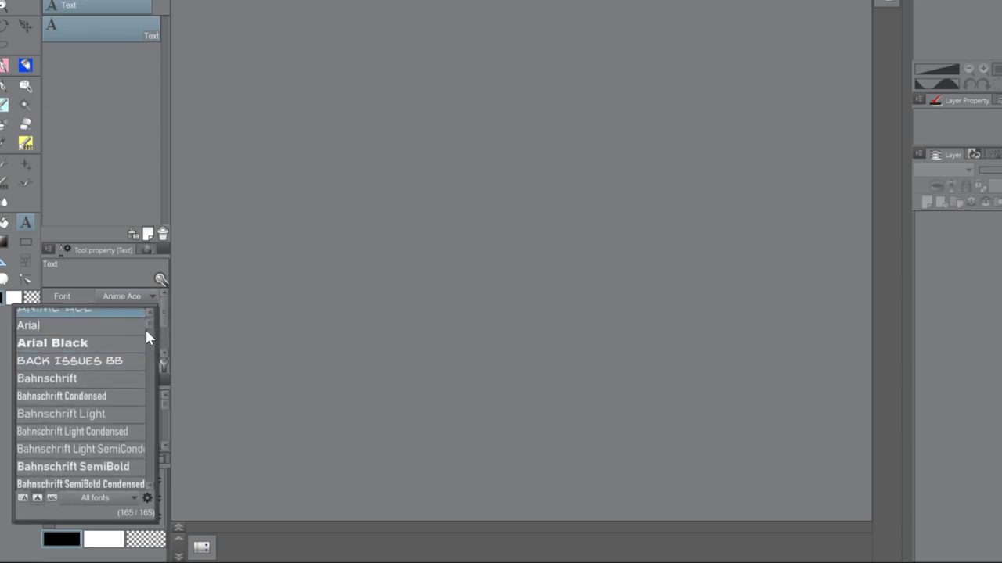
{"action": "scroll", "coordinate": [149, 321], "scroll_direction": "up", "scroll_amount": 1}
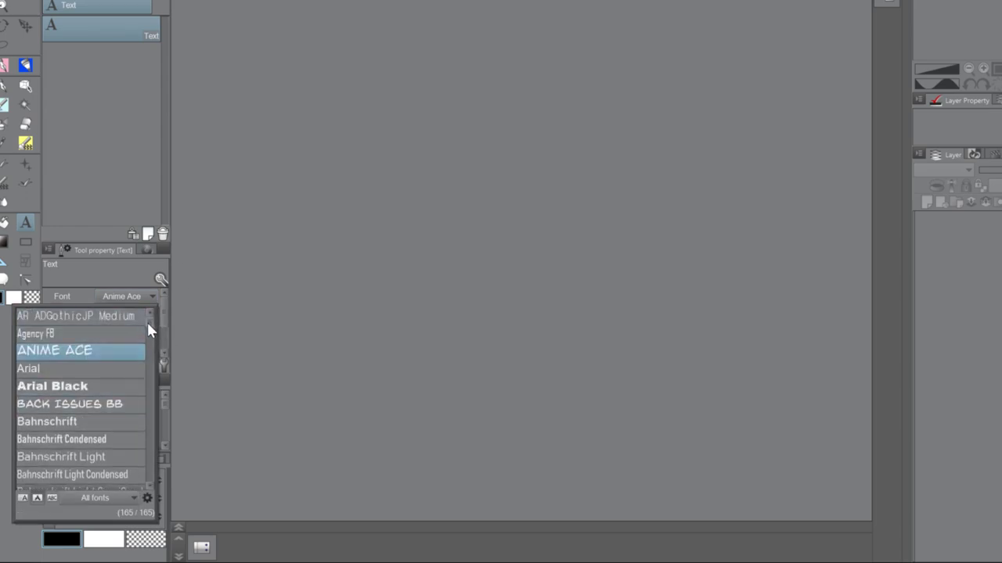
{"action": "scroll", "coordinate": [147, 322], "scroll_direction": "down", "scroll_amount": 2}
{"action": "scroll", "coordinate": [148, 329], "scroll_direction": "down", "scroll_amount": 4}
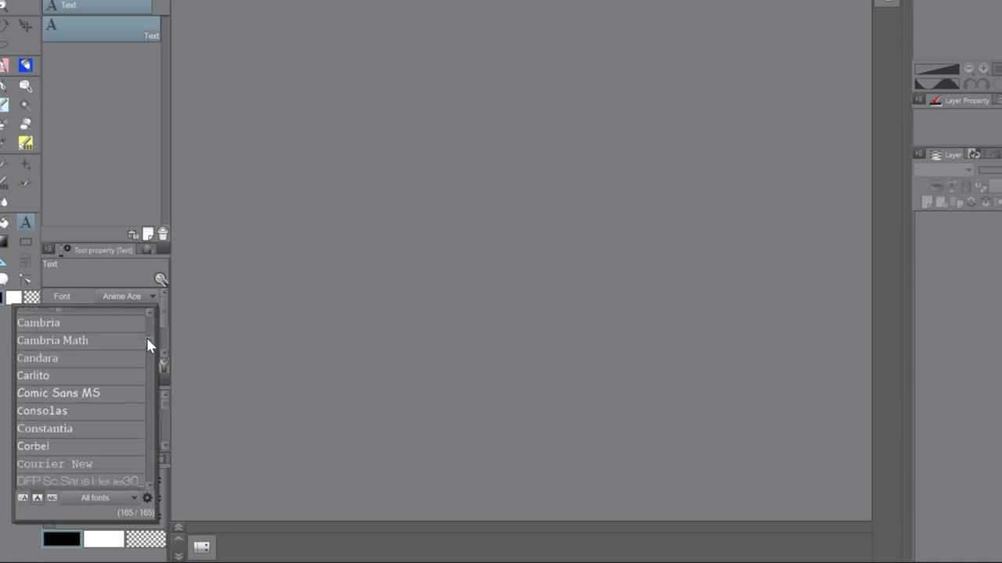
{"action": "scroll", "coordinate": [146, 338], "scroll_direction": "up", "scroll_amount": 4}
{"action": "left_click_drag", "start_coordinate": [148, 329], "coordinate": [149, 430]}
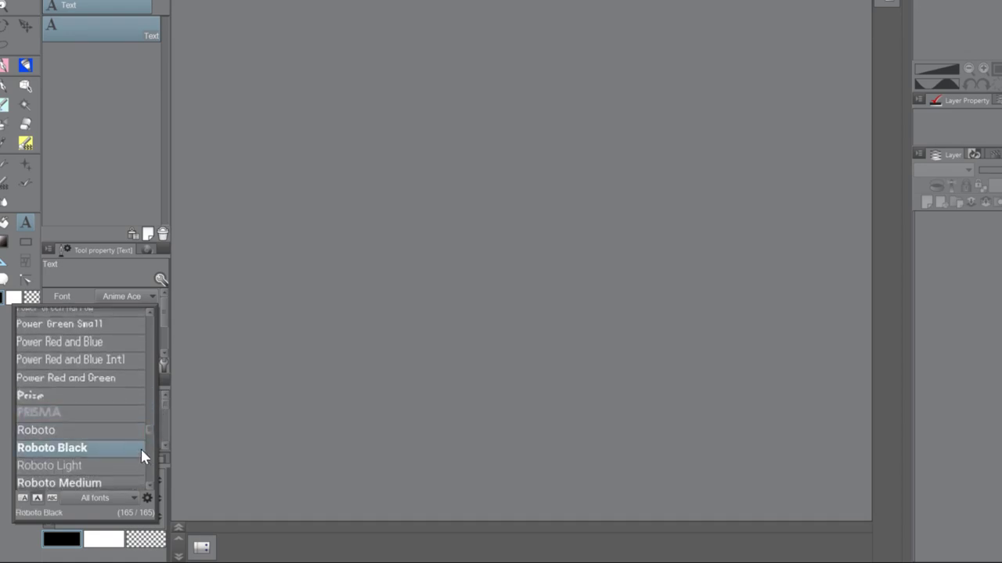
{"action": "left_click", "coordinate": [70, 194]}
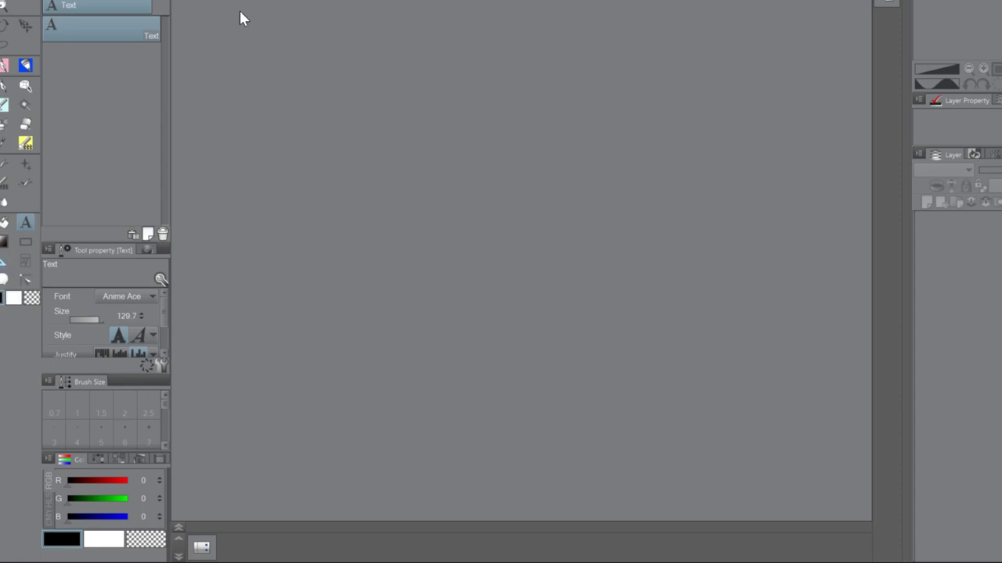
View the Ruler sub tools, and set the brush size of the Figure tool's Rectangle to 7
{"action": "key", "text": "u"}
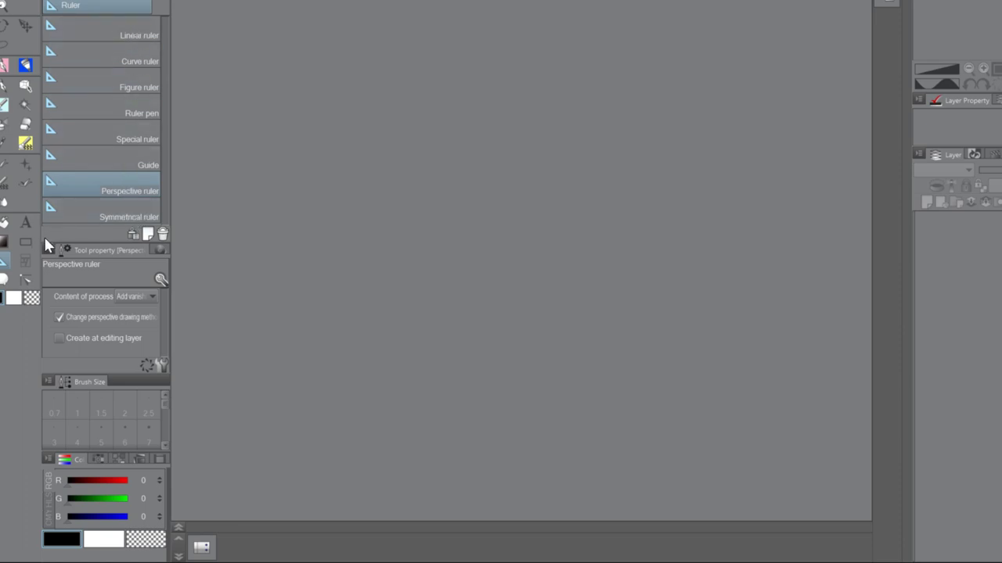
{"action": "left_click", "coordinate": [25, 244]}
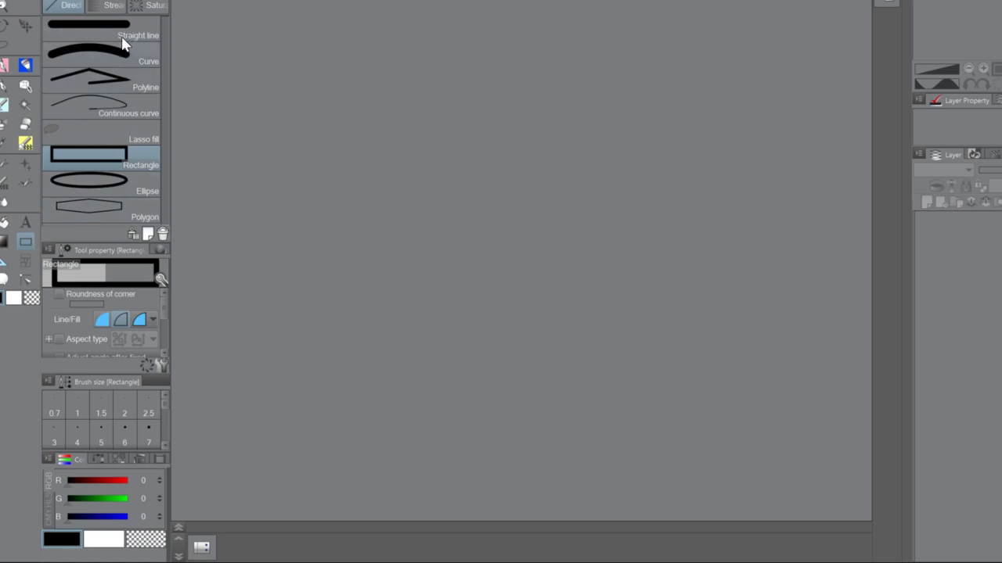
{"action": "left_click", "coordinate": [148, 426]}
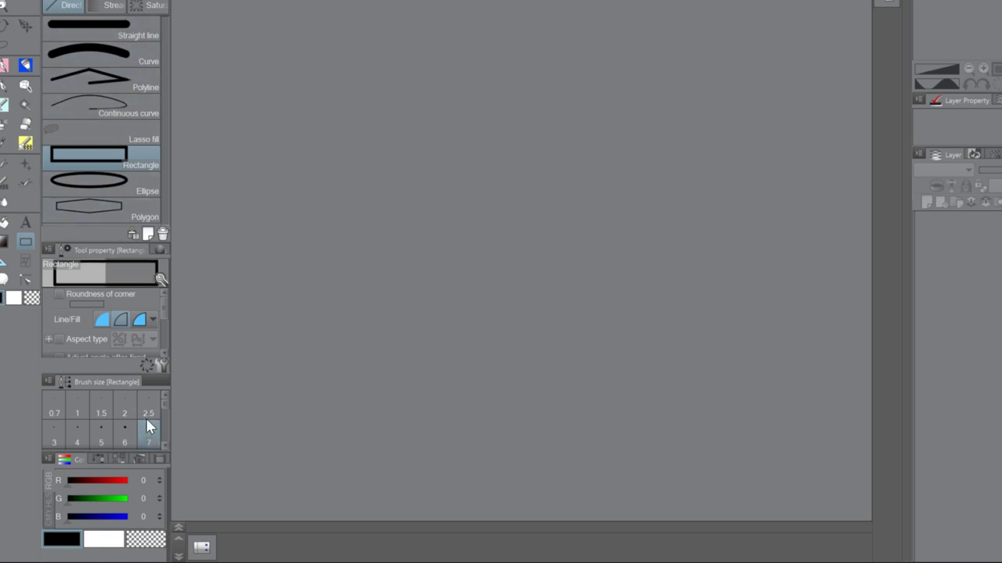
{"action": "scroll", "coordinate": [163, 409], "scroll_direction": "down", "scroll_amount": 2}
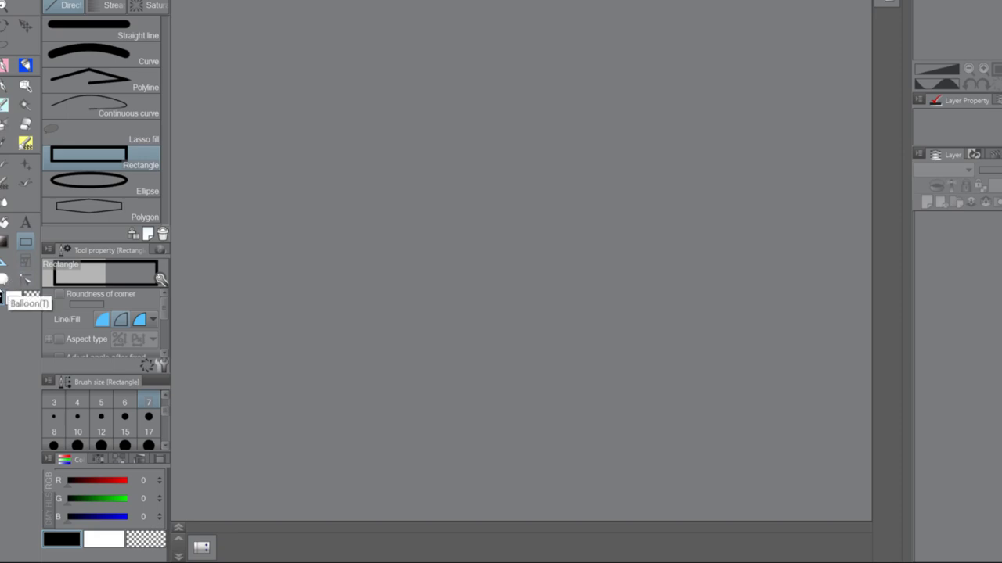
View the sub tools for creating frames and cutting frame borders
{"action": "left_click", "coordinate": [25, 261]}
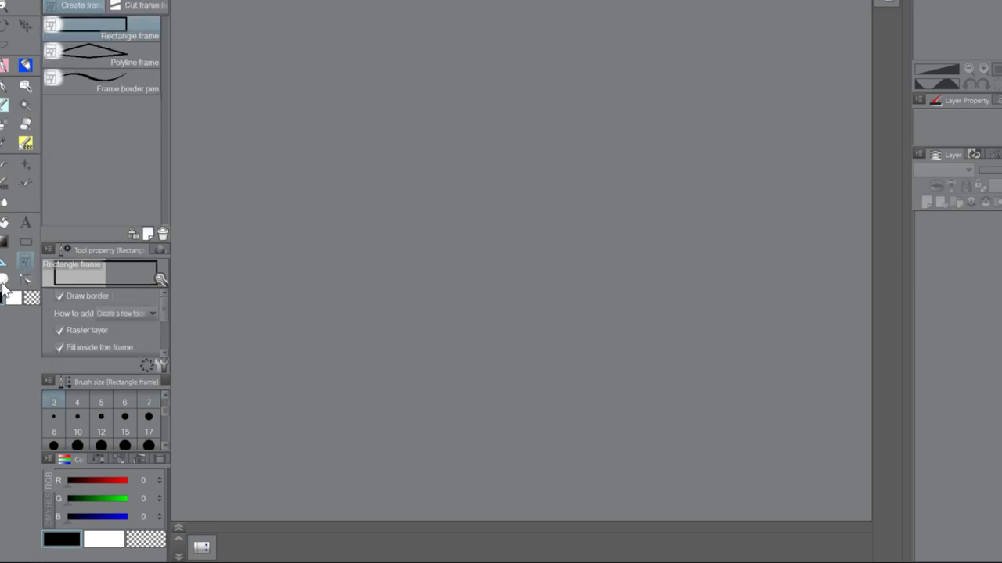
{"action": "left_click", "coordinate": [130, 7]}
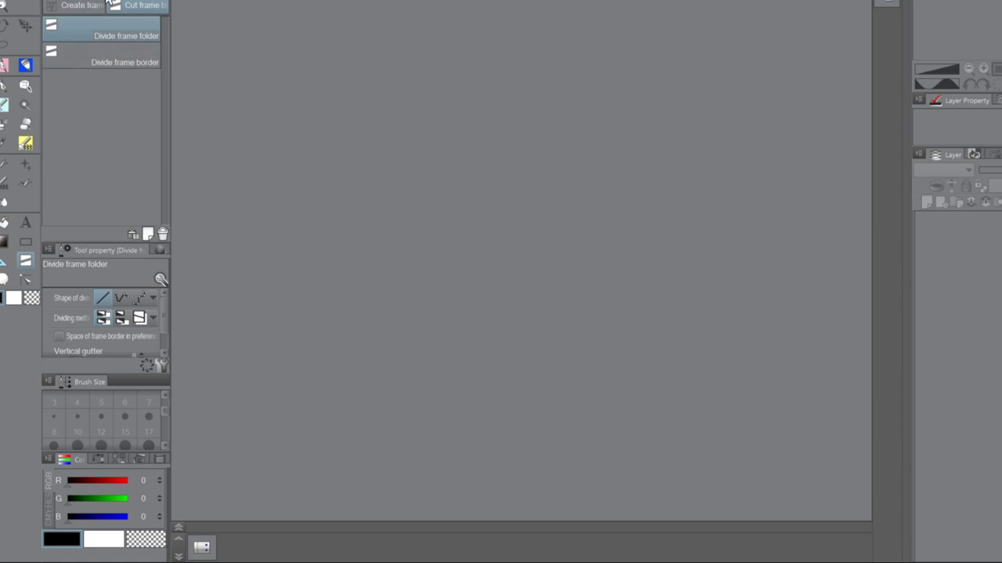
{"action": "left_click", "coordinate": [82, 6]}
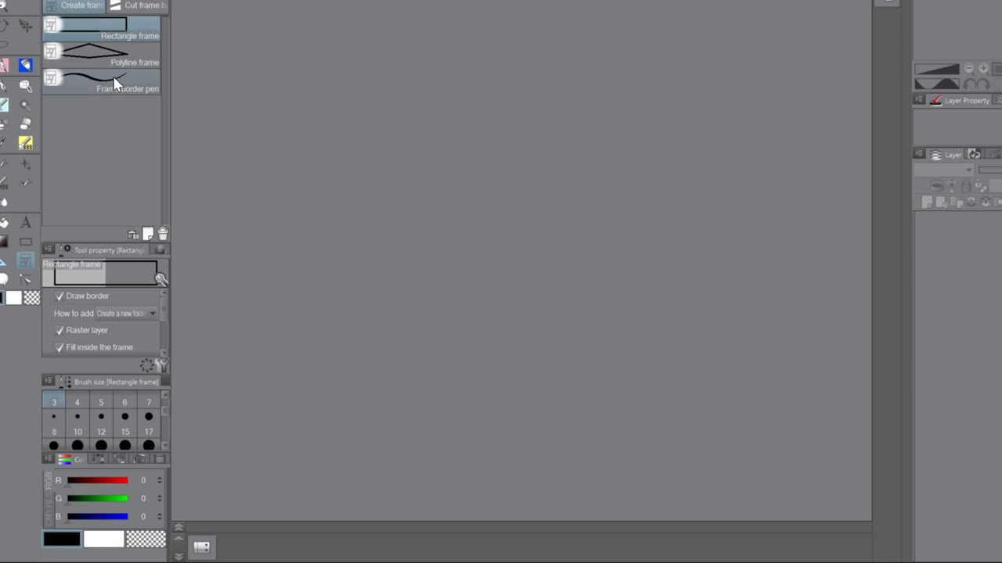
Activate the Balloon pen and set its brush size to 15
{"action": "left_click", "coordinate": [4, 280]}
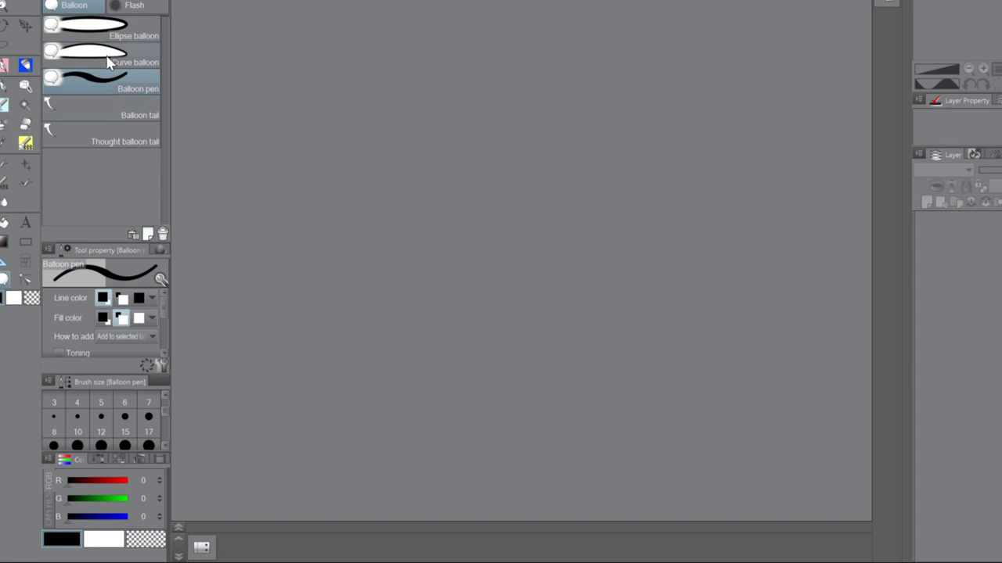
{"action": "left_click", "coordinate": [124, 425]}
{"action": "mouse_move", "coordinate": [166, 410]}
{"action": "left_mouse_down"}
{"action": "mouse_move", "coordinate": [170, 420]}
{"action": "mouse_move", "coordinate": [170, 403]}
{"action": "mouse_move", "coordinate": [163, 415]}
{"action": "left_mouse_up"}
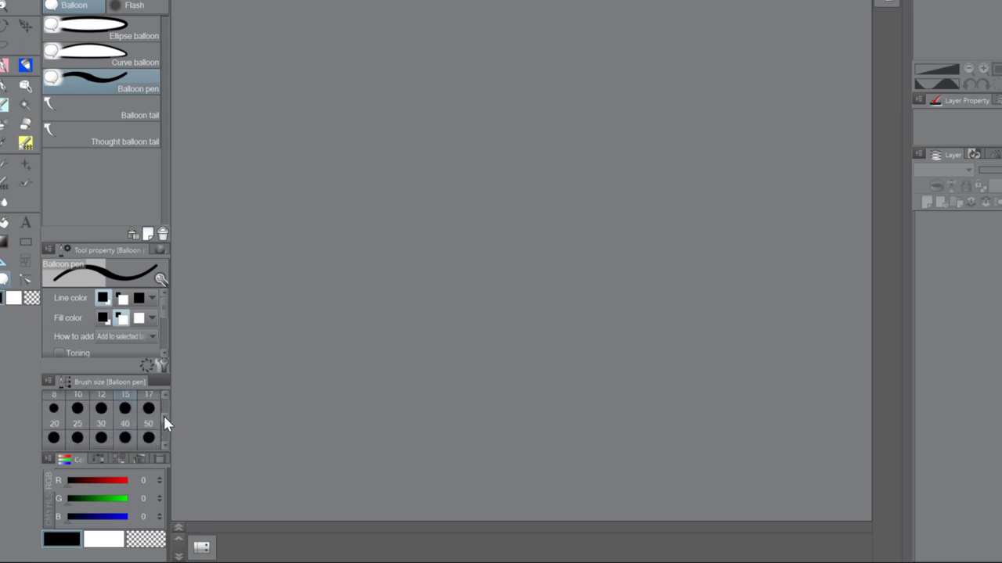
Show the Color Wheel and pick a bright blue drawing color, R 40, G 105, B 255
{"action": "left_click", "coordinate": [161, 251]}
{"action": "left_click", "coordinate": [87, 278]}
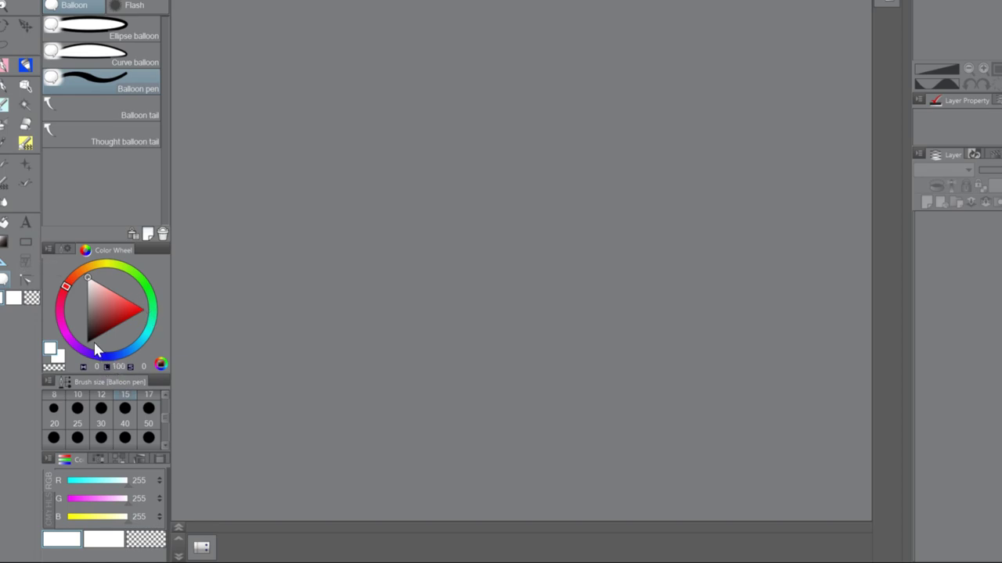
{"action": "left_click_drag", "start_coordinate": [97, 350], "coordinate": [121, 355]}
{"action": "left_click", "coordinate": [112, 291]}
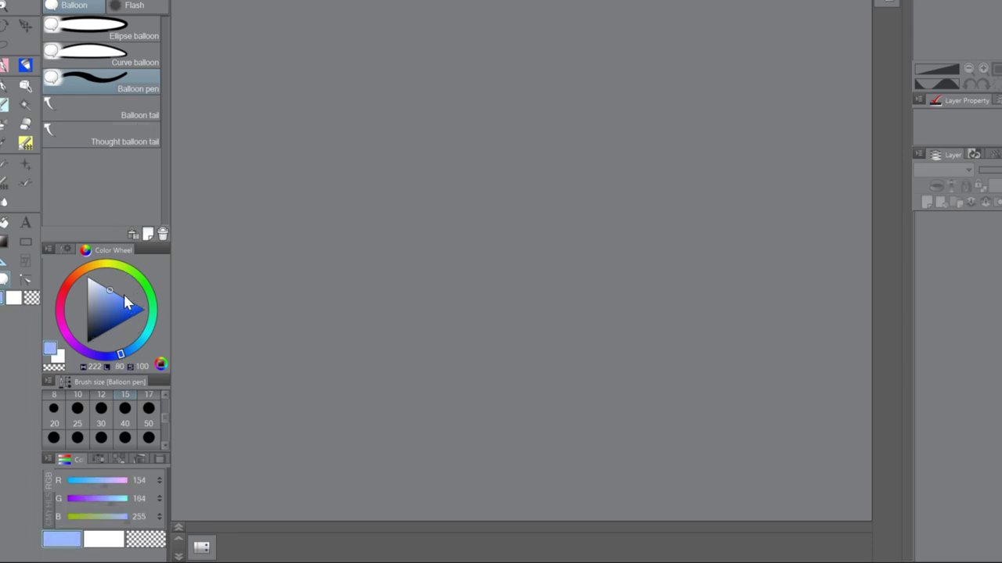
{"action": "left_click", "coordinate": [134, 305]}
View the Correct line sub tools and switch to the ラフペン pencil
{"action": "left_click", "coordinate": [25, 280]}
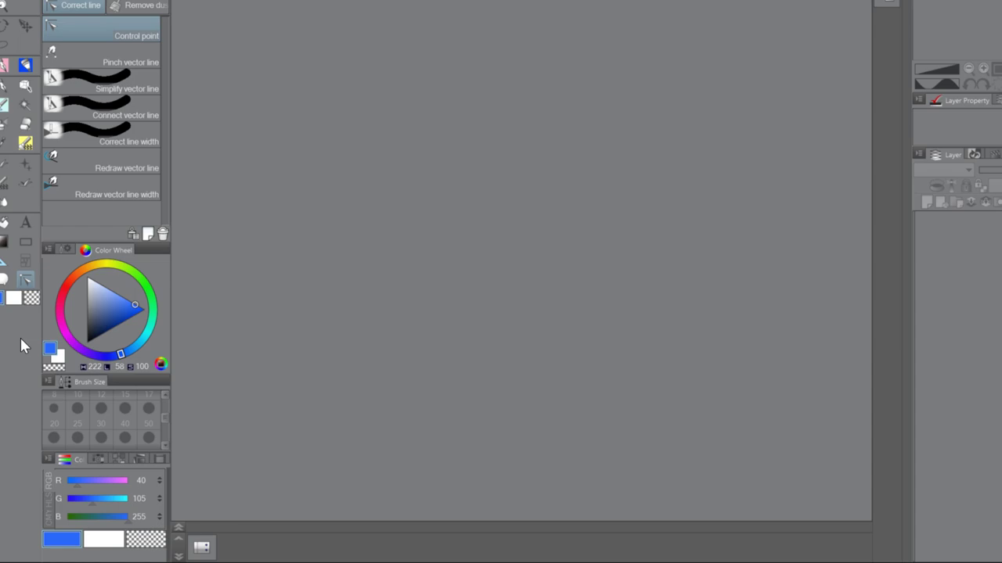
{"action": "left_click", "coordinate": [26, 68]}
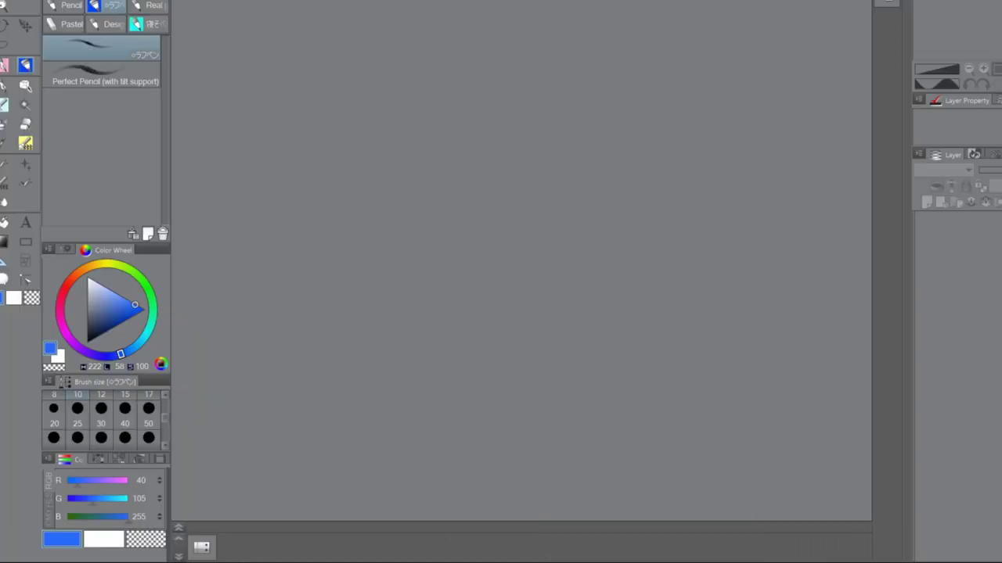
Start a new illustration and enter A Block as its file name
{"action": "key", "text": "alt+f"}
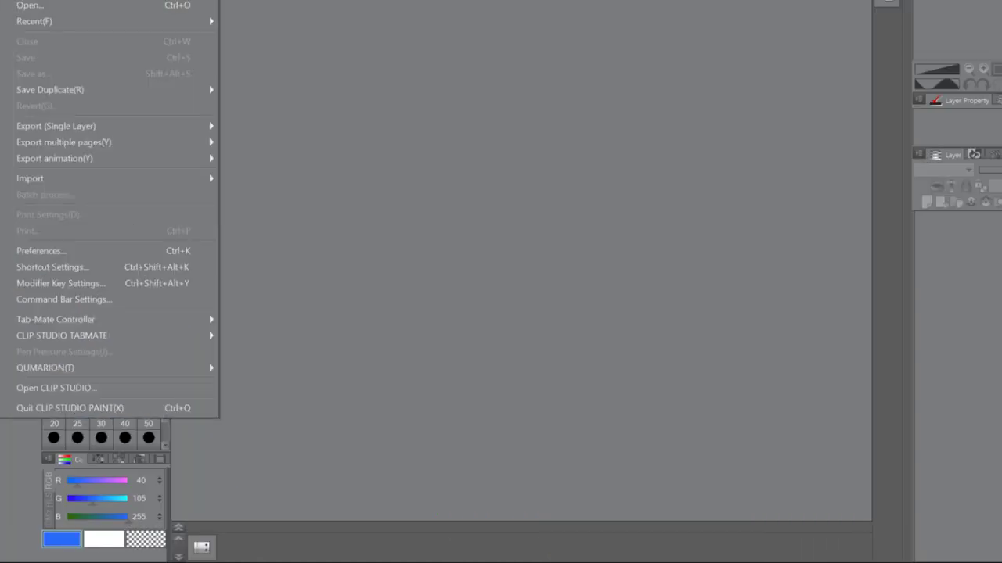
{"action": "key", "text": "n"}
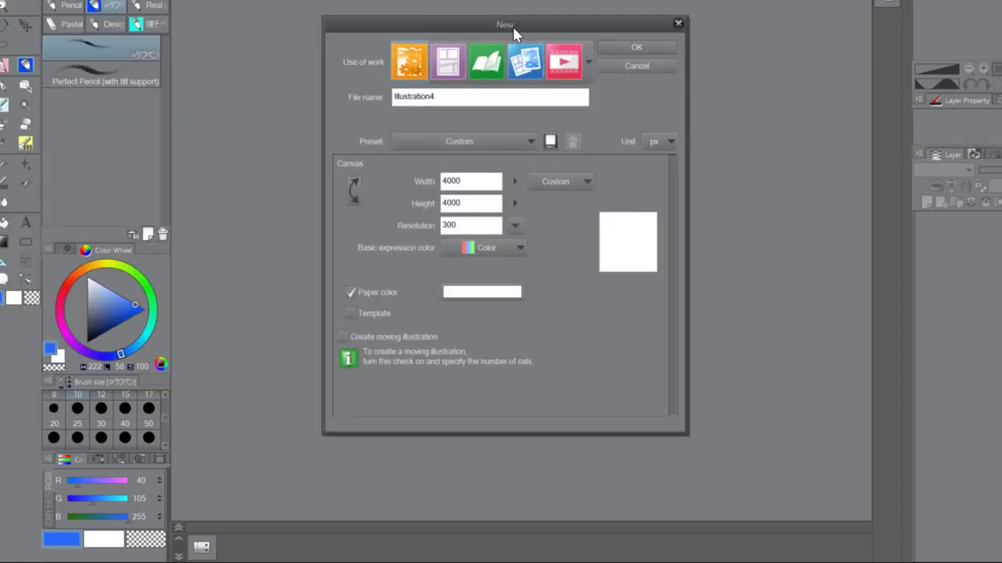
{"action": "left_click_drag", "start_coordinate": [512, 27], "coordinate": [512, 63]}
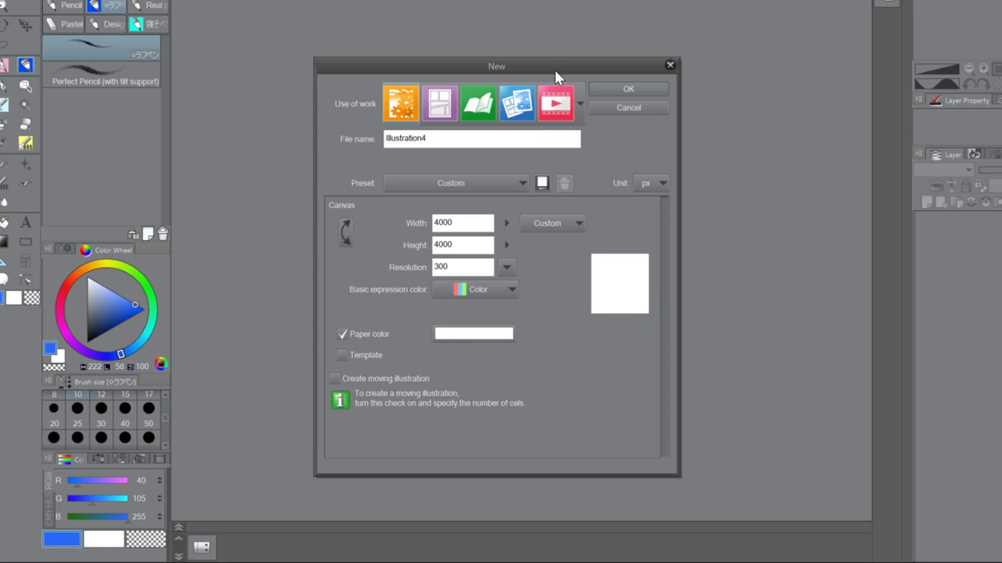
{"action": "left_click_drag", "start_coordinate": [554, 69], "coordinate": [537, 60]}
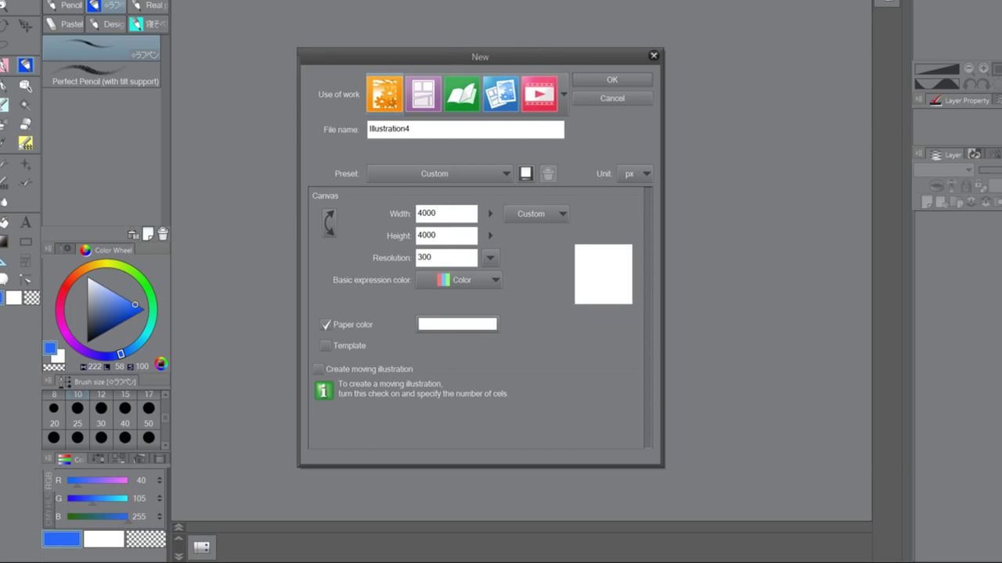
{"action": "left_click", "coordinate": [410, 130]}
{"action": "key", "text": "BackSpace"}
{"action": "key", "text": "BackSpace"}
{"action": "key", "text": "BackSpace"}
{"action": "key", "text": "BackSpace"}
{"action": "key", "text": "BackSpace"}
{"action": "key", "text": "BackSpace"}
{"action": "key", "text": "BackSpace"}
{"action": "key", "text": "BackSpace"}
{"action": "key", "text": "BackSpace"}
{"action": "key", "text": "BackSpace"}
{"action": "key", "text": "BackSpace"}
{"action": "key", "text": "BackSpace"}
{"action": "key", "text": "BackSpace"}
{"action": "type", "text": "A Block"}
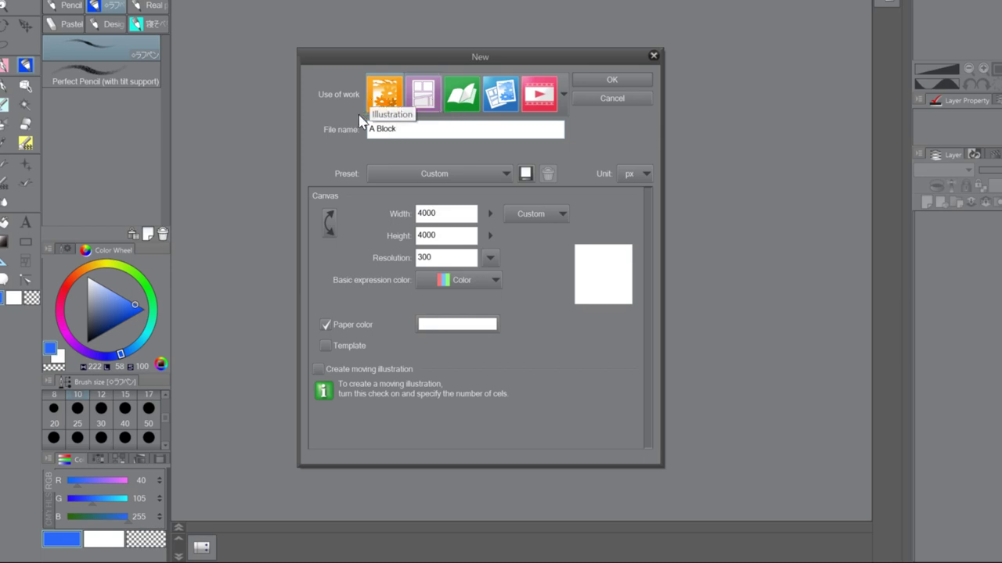
{"action": "mouse_move", "coordinate": [570, 53]}
{"action": "left_mouse_down"}
{"action": "mouse_move", "coordinate": [561, 44]}
{"action": "mouse_move", "coordinate": [574, 44]}
{"action": "left_mouse_up"}
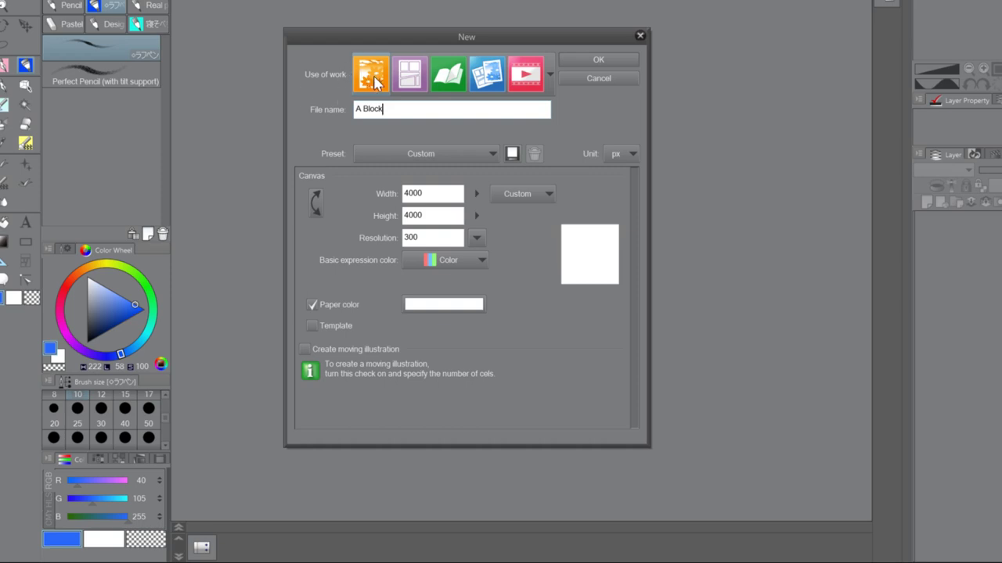
Set the new document's use of work to Comic and examine its manga draft, story and folio settings
{"action": "left_click", "coordinate": [550, 72]}
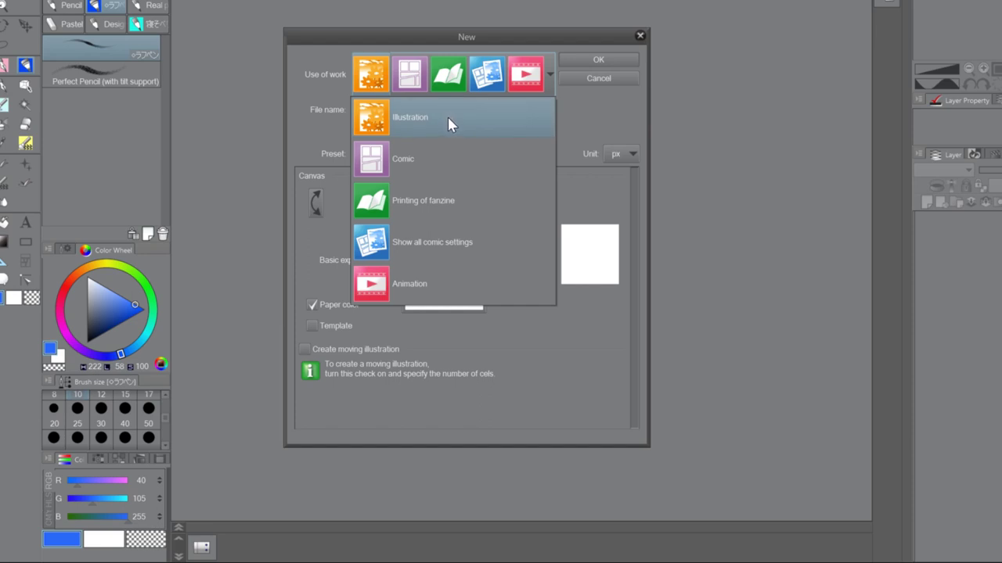
{"action": "left_click", "coordinate": [423, 157]}
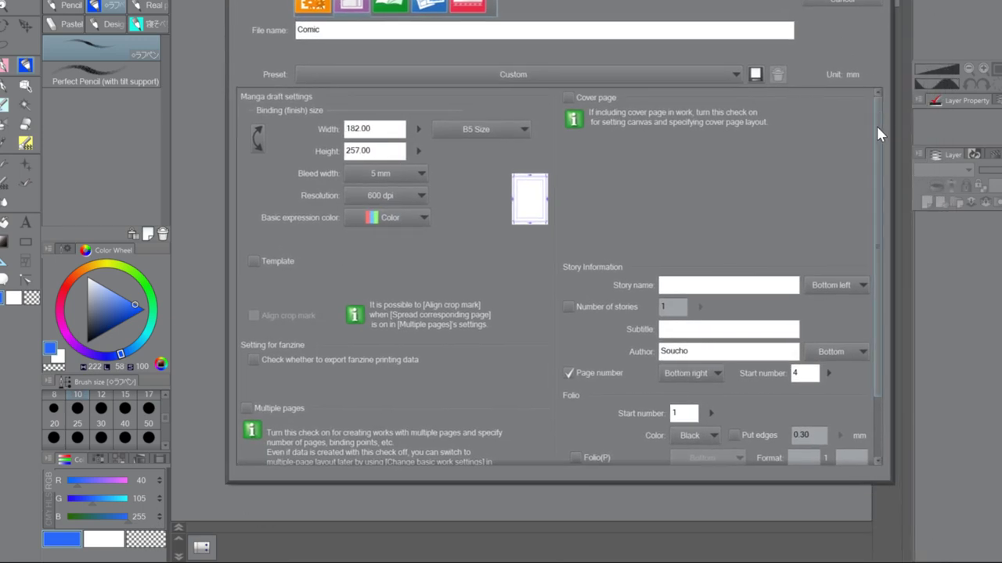
{"action": "left_click_drag", "start_coordinate": [876, 126], "coordinate": [857, 99]}
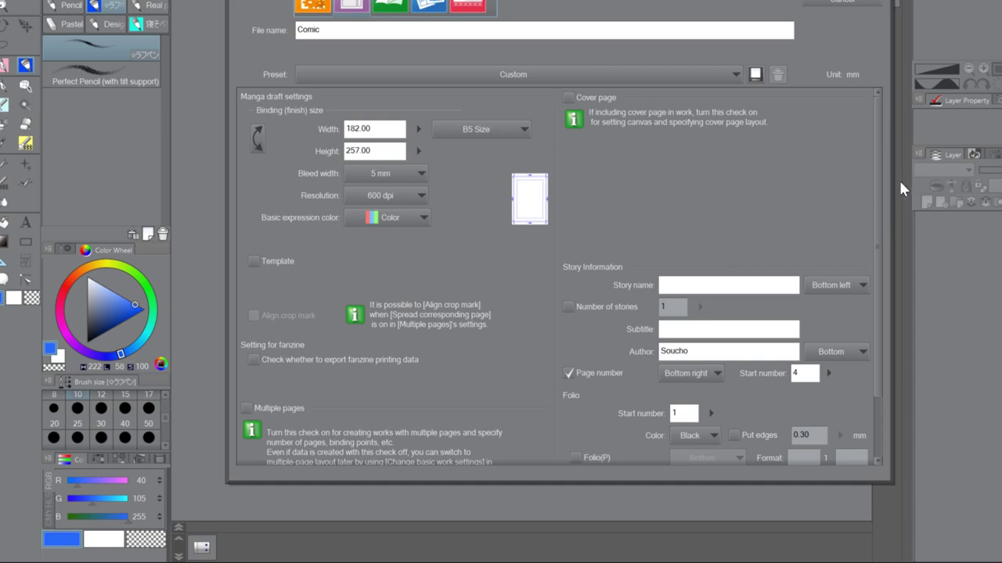
{"action": "scroll", "coordinate": [881, 209], "scroll_direction": "down", "scroll_amount": 2}
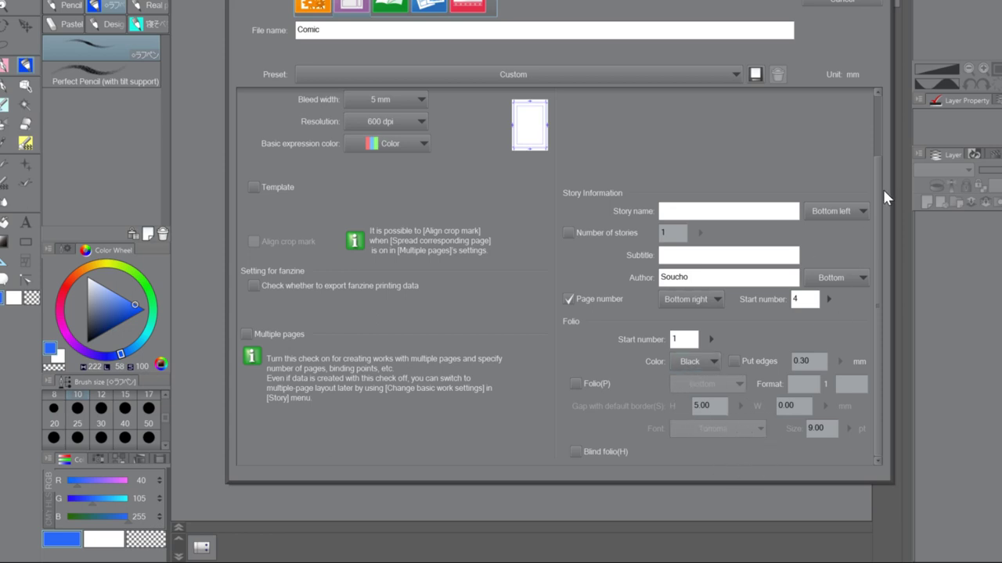
{"action": "scroll", "coordinate": [878, 178], "scroll_direction": "up", "scroll_amount": 2}
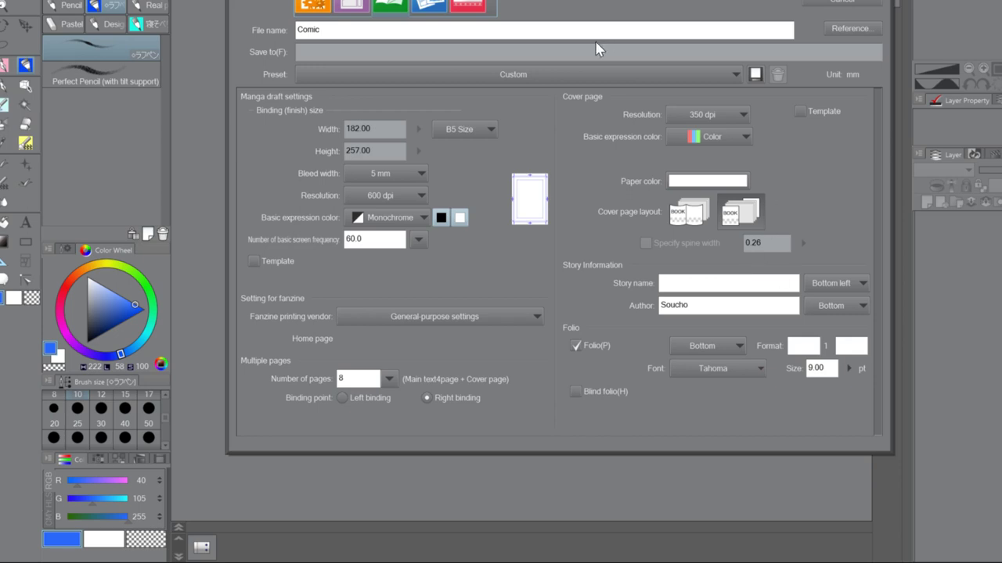
Examine the new-document settings for Animation and for all comic settings, ending on Animation
{"action": "left_click", "coordinate": [472, 6]}
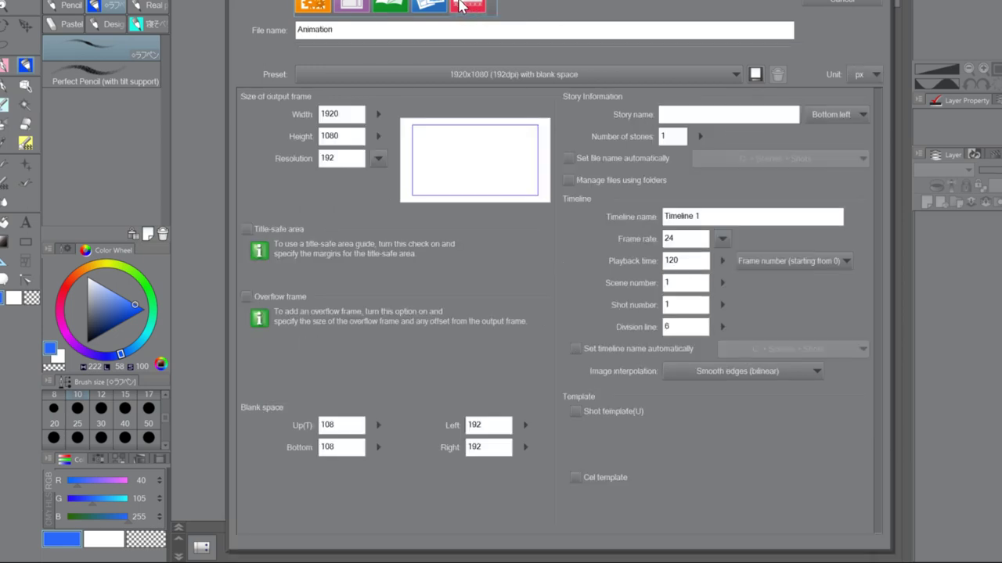
{"action": "left_click", "coordinate": [429, 6]}
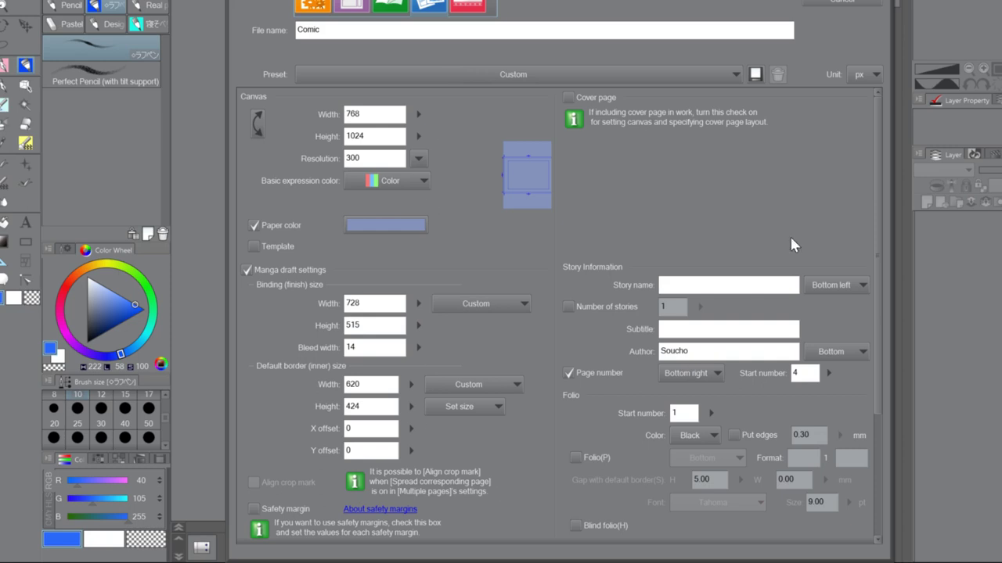
{"action": "left_click_drag", "start_coordinate": [882, 249], "coordinate": [811, 71]}
{"action": "left_click", "coordinate": [467, 6]}
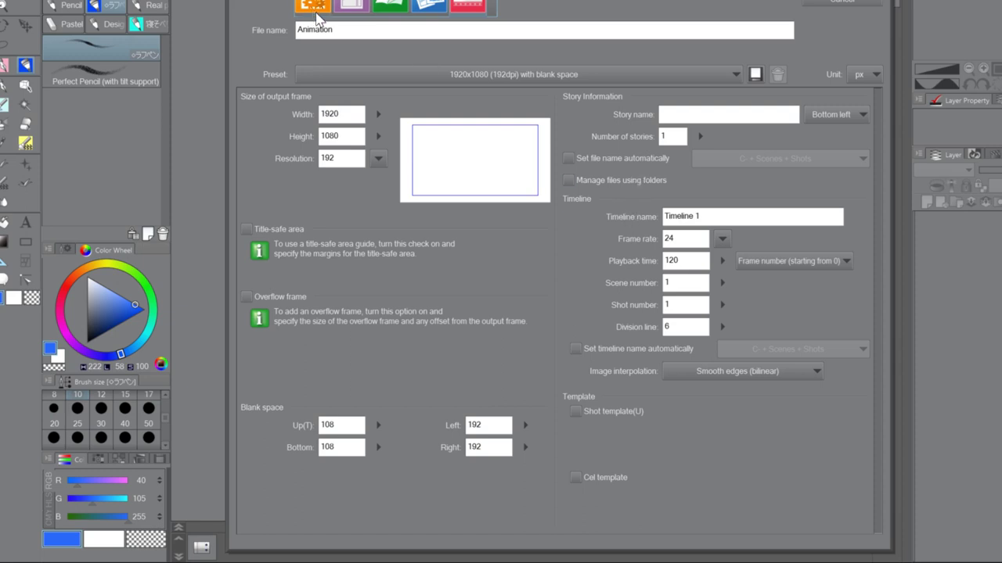
Set the use of work back to Illustration and review the preset and unit options, keeping Custom and px
{"action": "left_click", "coordinate": [313, 8]}
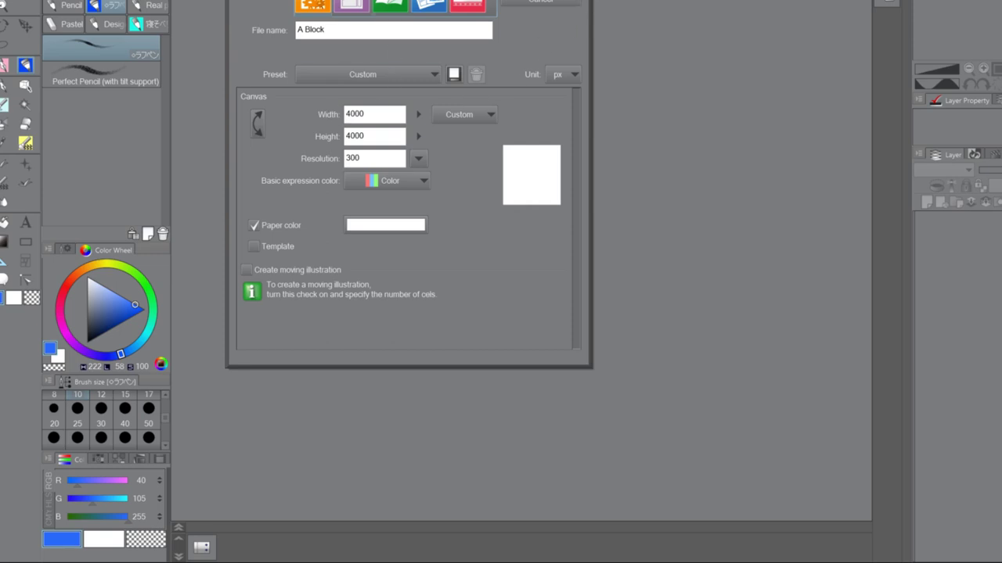
{"action": "left_click", "coordinate": [365, 114]}
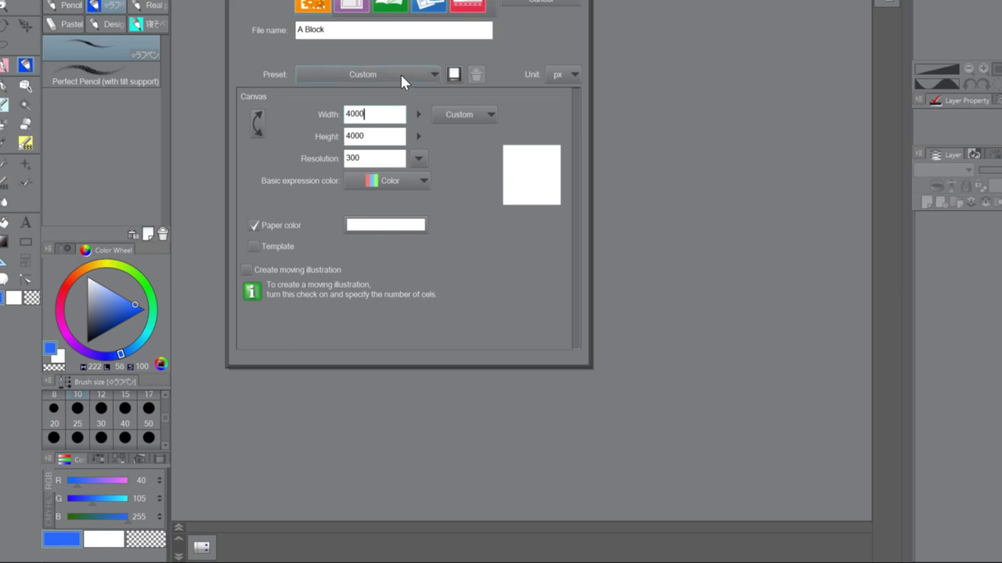
{"action": "left_click", "coordinate": [405, 76]}
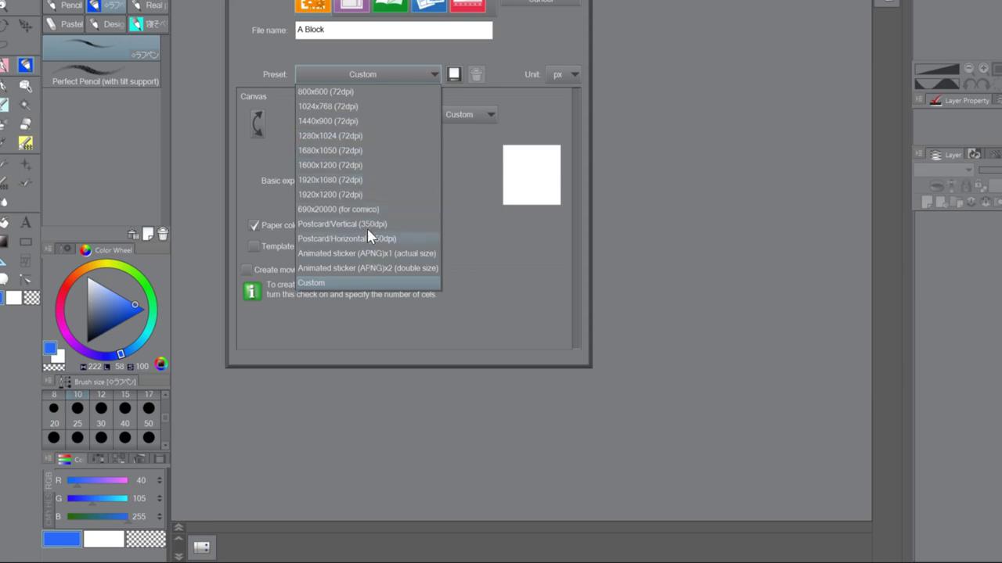
{"action": "left_click", "coordinate": [374, 284]}
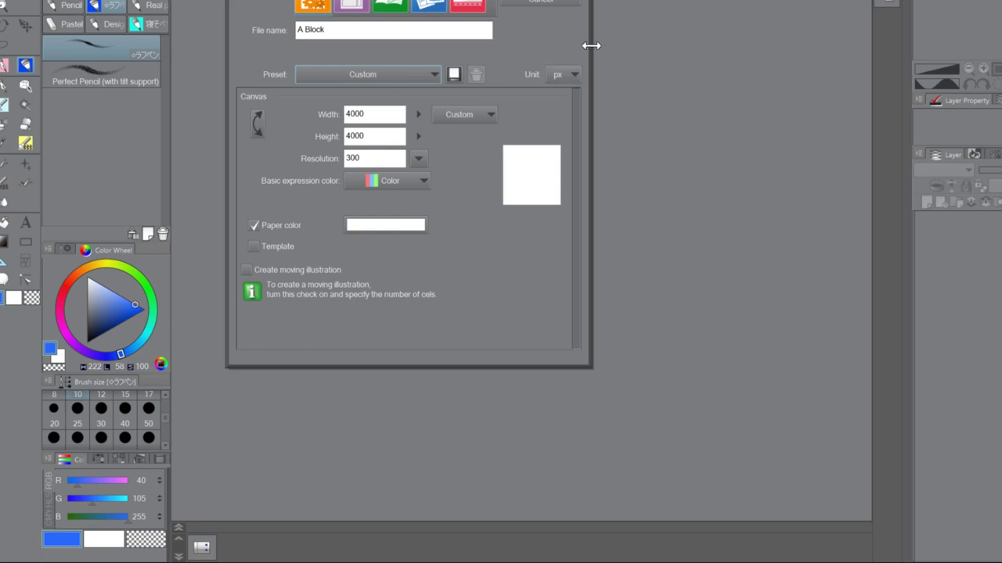
{"action": "left_click", "coordinate": [574, 76]}
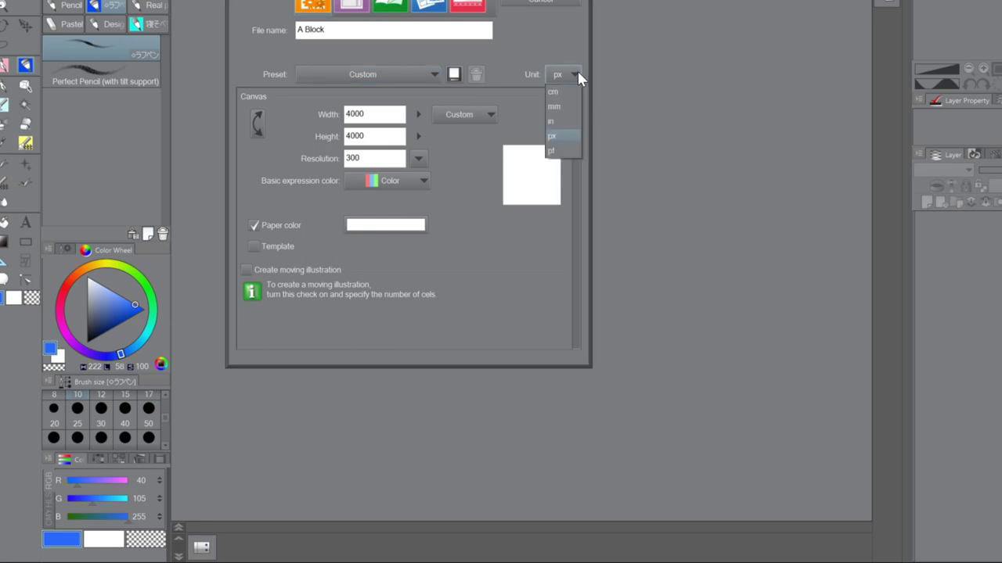
{"action": "left_click", "coordinate": [523, 128]}
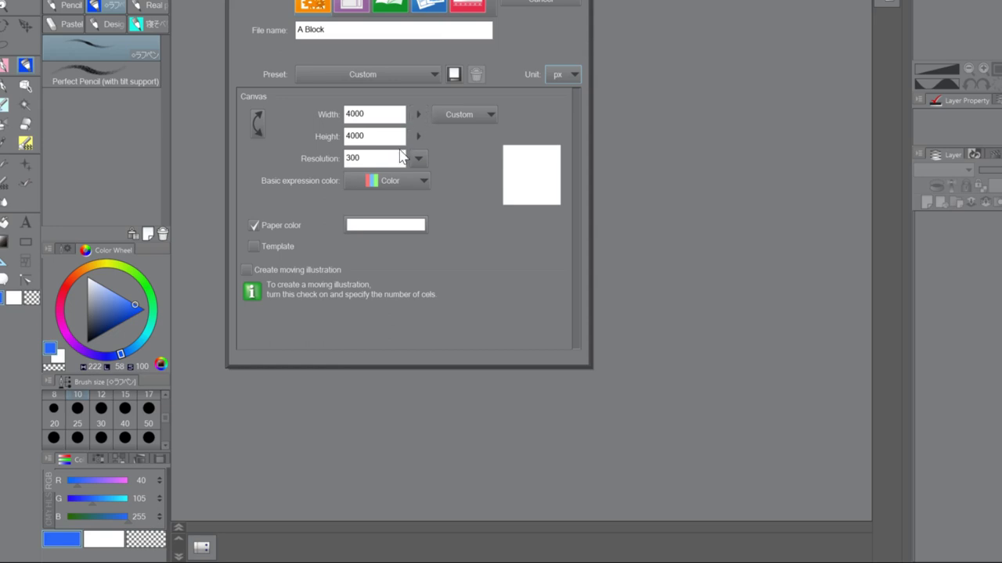
Set the canvas width and height to 2000 px each
{"action": "key", "text": "Tab"}
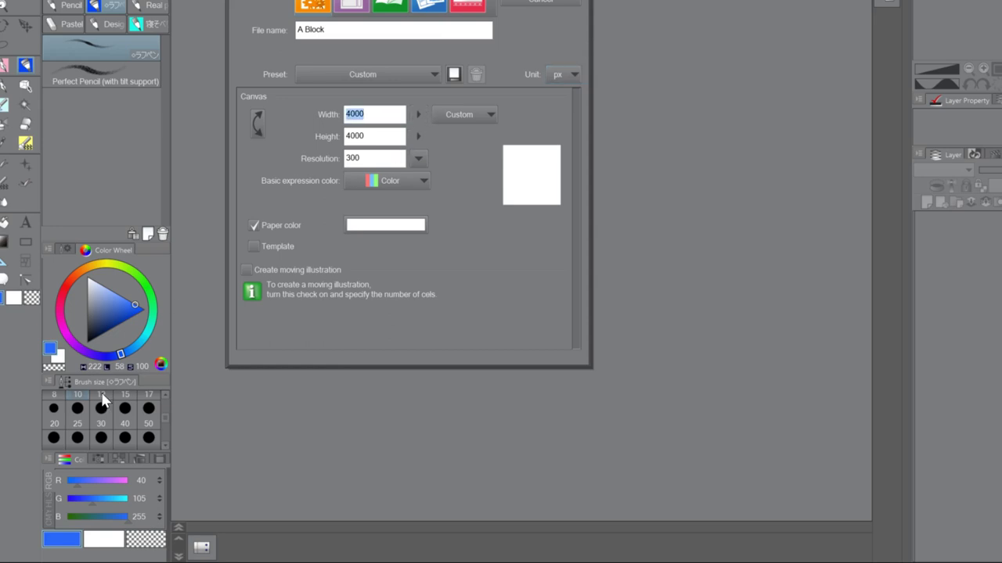
{"action": "type", "text": "200"}
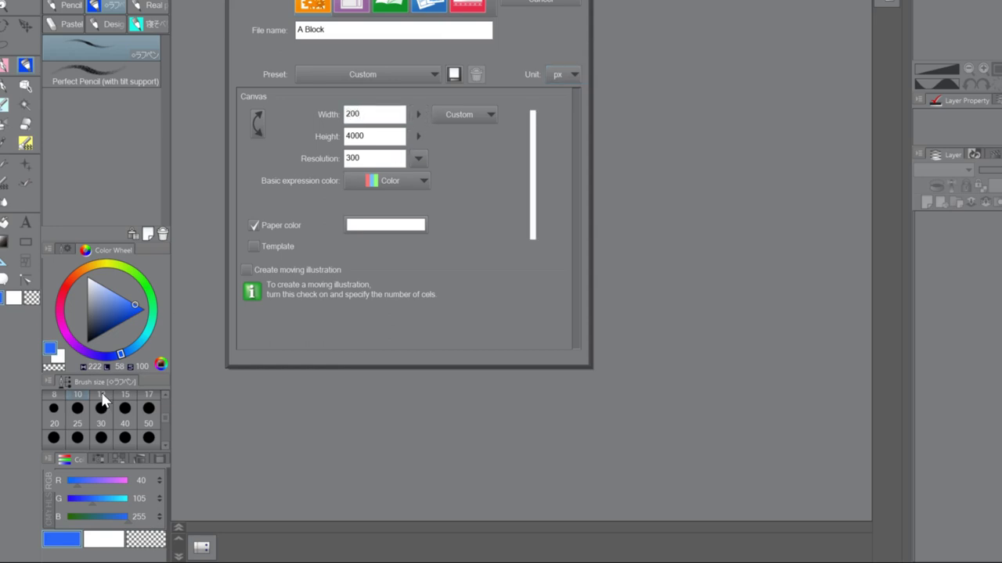
{"action": "type", "text": "0"}
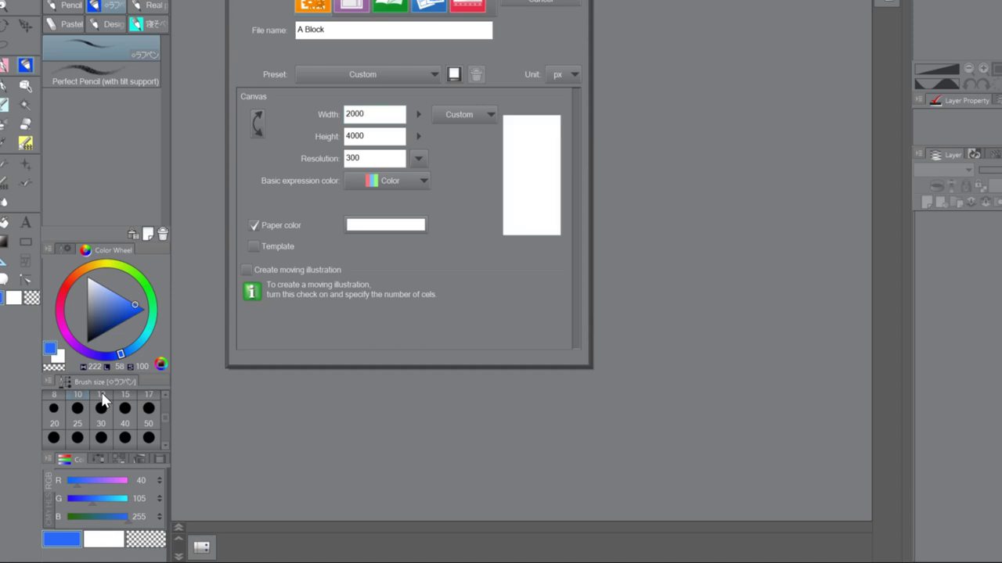
{"action": "key", "text": "Tab"}
{"action": "type", "text": "1"}
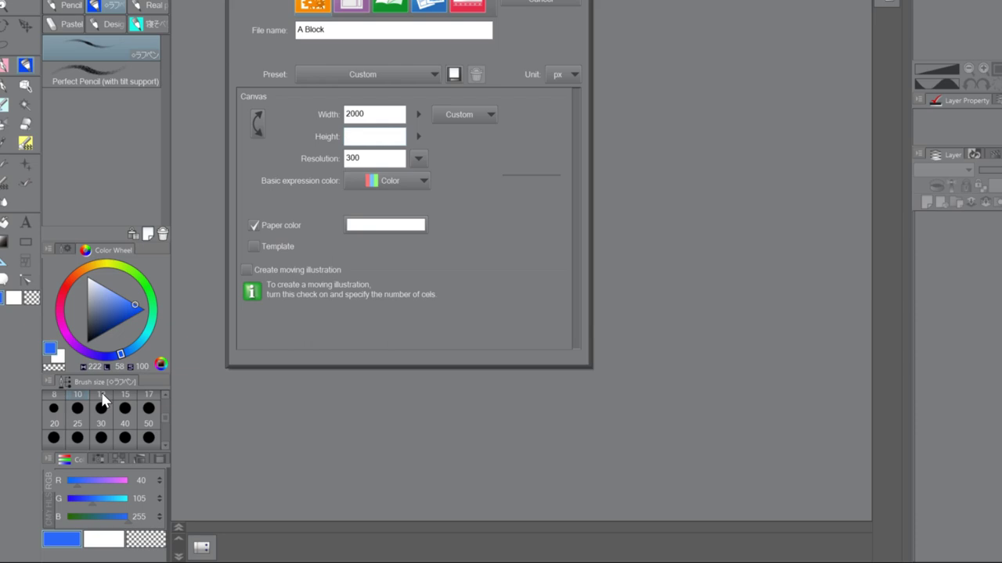
{"action": "type", "text": "2000"}
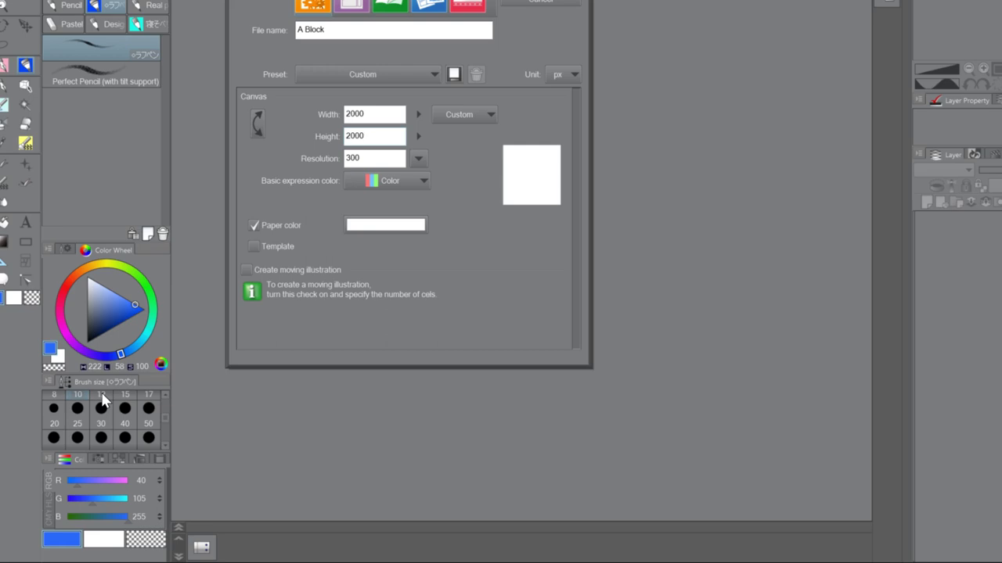
Open the paper color settings, try several teal shades and pick white
{"action": "left_click", "coordinate": [395, 159]}
{"action": "left_click", "coordinate": [387, 225]}
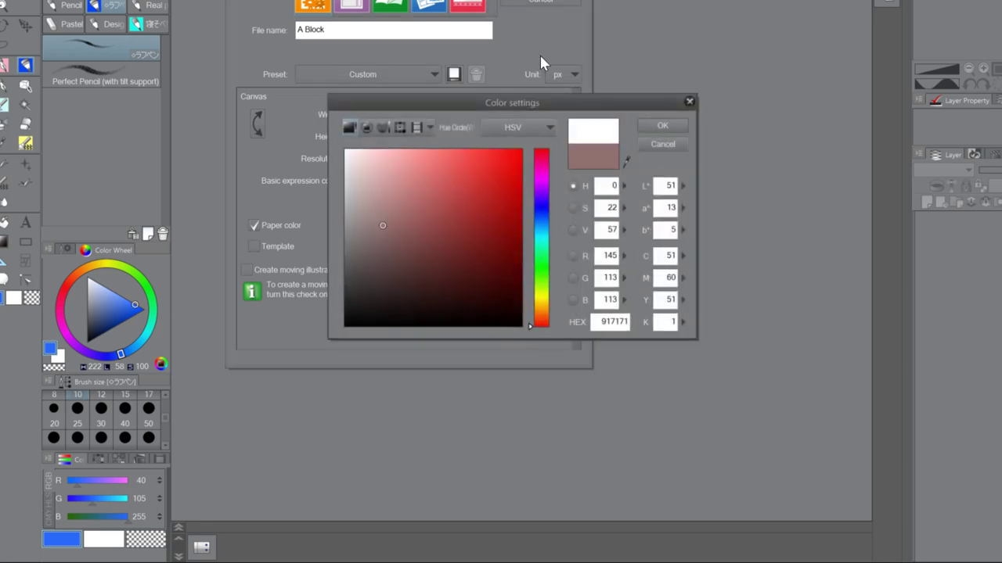
{"action": "left_click_drag", "start_coordinate": [603, 102], "coordinate": [703, 4]}
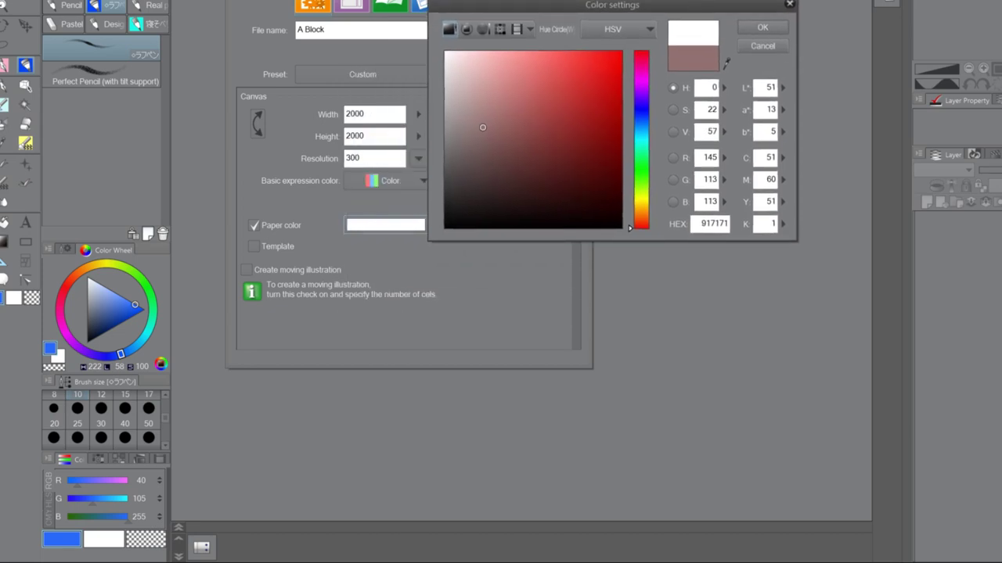
{"action": "left_click", "coordinate": [642, 138]}
{"action": "left_click_drag", "start_coordinate": [505, 76], "coordinate": [538, 73]}
{"action": "mouse_move", "coordinate": [644, 138]}
{"action": "left_mouse_down"}
{"action": "mouse_move", "coordinate": [647, 130]}
{"action": "mouse_move", "coordinate": [646, 141]}
{"action": "left_mouse_up"}
{"action": "mouse_move", "coordinate": [502, 61]}
{"action": "left_mouse_down"}
{"action": "mouse_move", "coordinate": [497, 94]}
{"action": "mouse_move", "coordinate": [569, 143]}
{"action": "left_mouse_up"}
{"action": "left_click_drag", "start_coordinate": [622, 122], "coordinate": [686, 102]}
{"action": "mouse_move", "coordinate": [568, 91]}
{"action": "left_mouse_down"}
{"action": "mouse_move", "coordinate": [667, 4]}
{"action": "mouse_move", "coordinate": [496, 61]}
{"action": "mouse_move", "coordinate": [450, 11]}
{"action": "mouse_move", "coordinate": [396, 445]}
{"action": "mouse_move", "coordinate": [407, 390]}
{"action": "left_mouse_up"}
{"action": "left_click", "coordinate": [444, 52]}
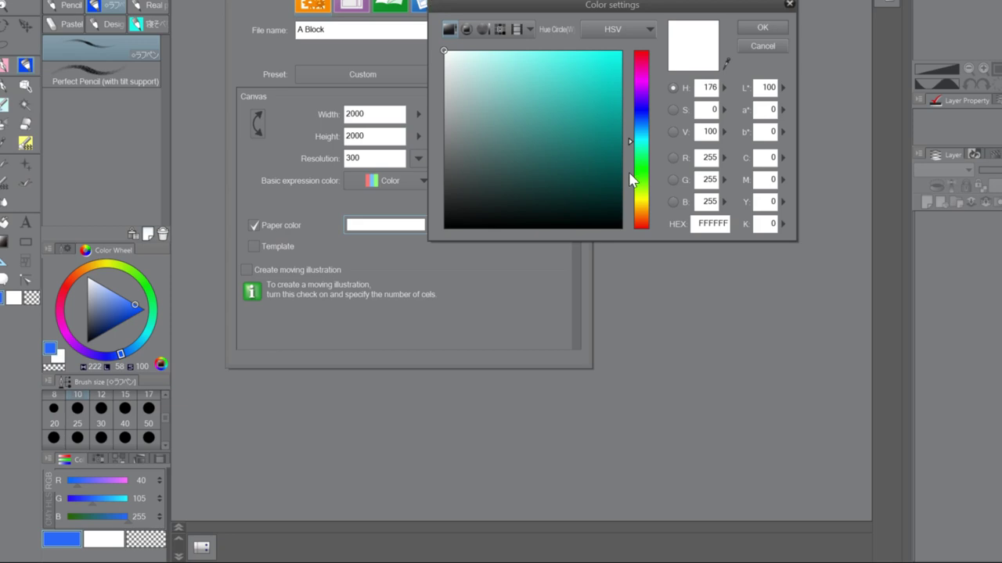
Try a pale yellow, confirm white as the paper color and create the canvas
{"action": "left_click_drag", "start_coordinate": [638, 177], "coordinate": [643, 202]}
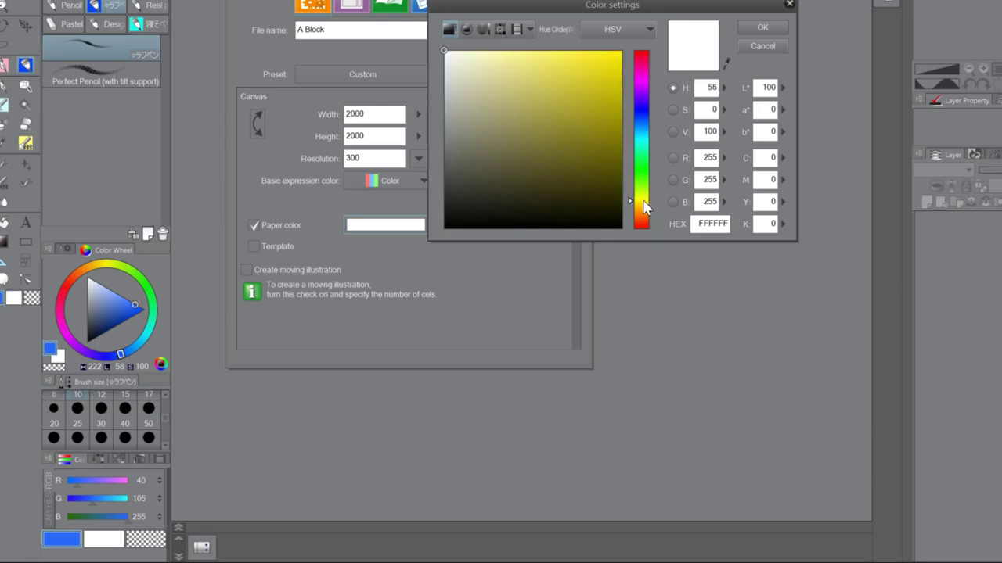
{"action": "left_click", "coordinate": [472, 51]}
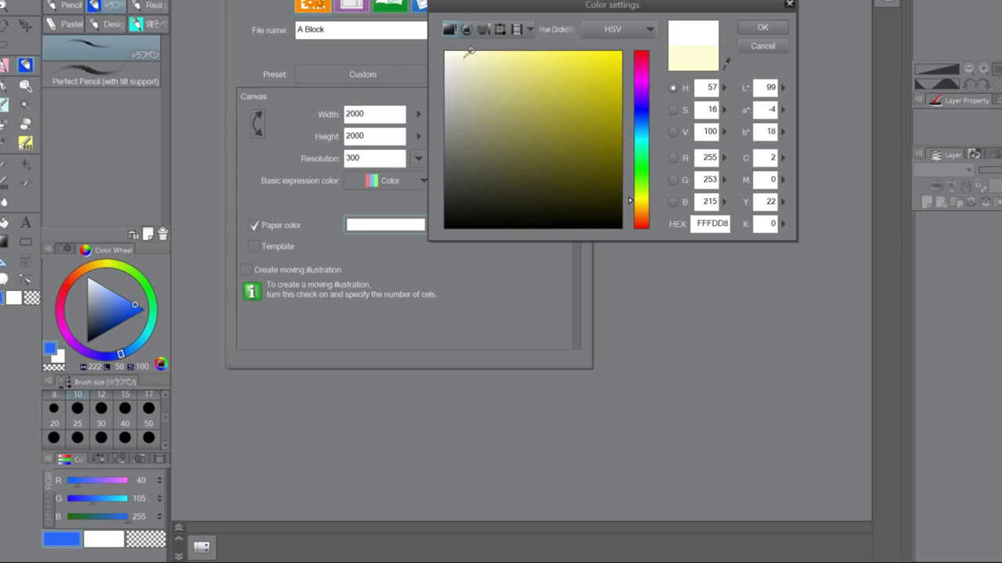
{"action": "left_click_drag", "start_coordinate": [470, 50], "coordinate": [421, 8]}
{"action": "left_click", "coordinate": [745, 27]}
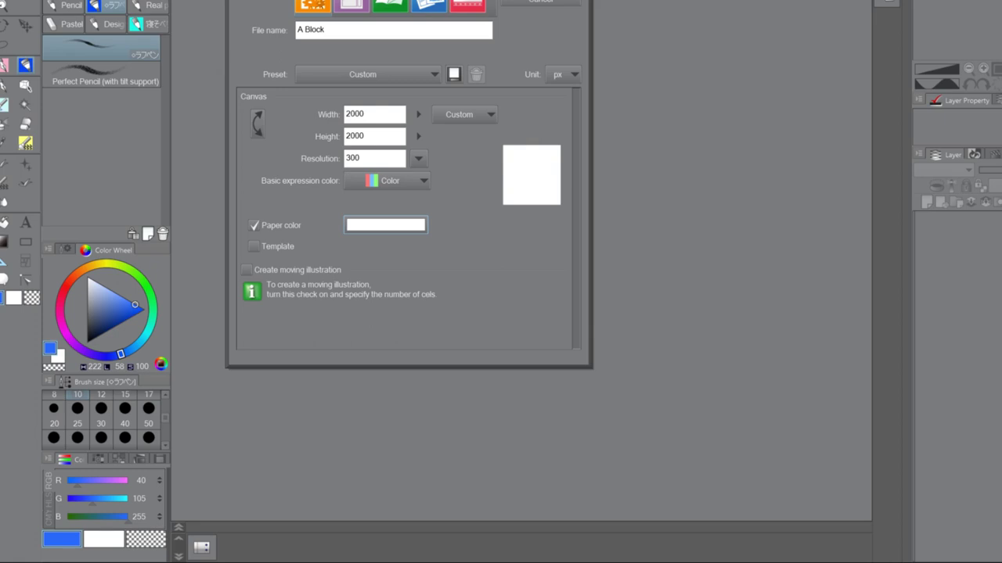
{"action": "key", "text": "Return"}
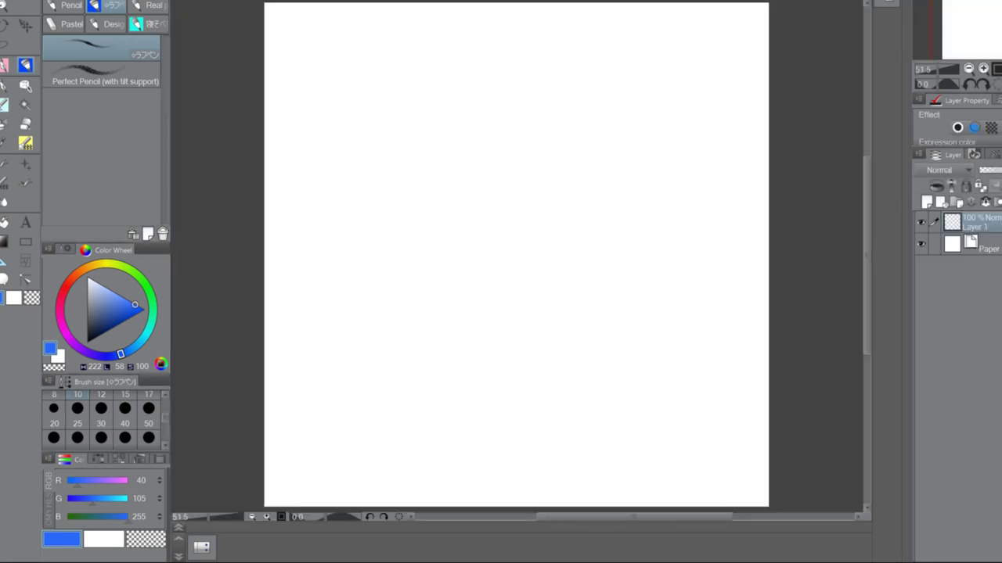
Draw freehand blue zigzags and loops across the canvas and undo them
{"action": "mouse_move", "coordinate": [292, 13]}
{"action": "left_mouse_down"}
{"action": "mouse_move", "coordinate": [423, 100]}
{"action": "mouse_move", "coordinate": [446, 266]}
{"action": "mouse_move", "coordinate": [553, 384]}
{"action": "mouse_move", "coordinate": [603, 134]}
{"action": "mouse_move", "coordinate": [533, 261]}
{"action": "mouse_move", "coordinate": [481, 119]}
{"action": "mouse_move", "coordinate": [679, 81]}
{"action": "mouse_move", "coordinate": [714, 164]}
{"action": "mouse_move", "coordinate": [727, 350]}
{"action": "mouse_move", "coordinate": [393, 410]}
{"action": "mouse_move", "coordinate": [323, 230]}
{"action": "mouse_move", "coordinate": [287, 90]}
{"action": "left_mouse_up"}
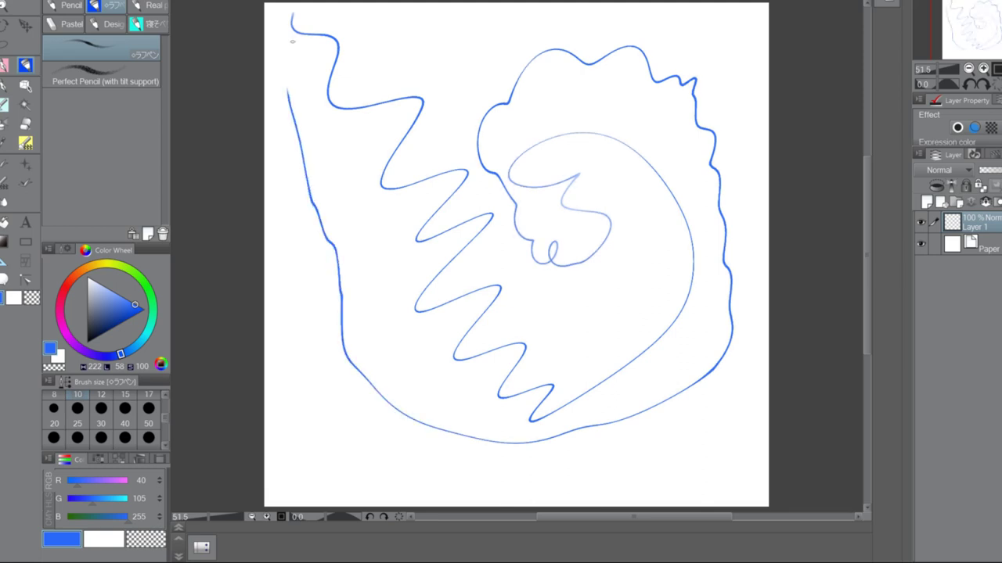
{"action": "key", "text": "ctrl+z"}
{"action": "key", "text": "ctrl+z"}
{"action": "key", "text": "ctrl+z"}
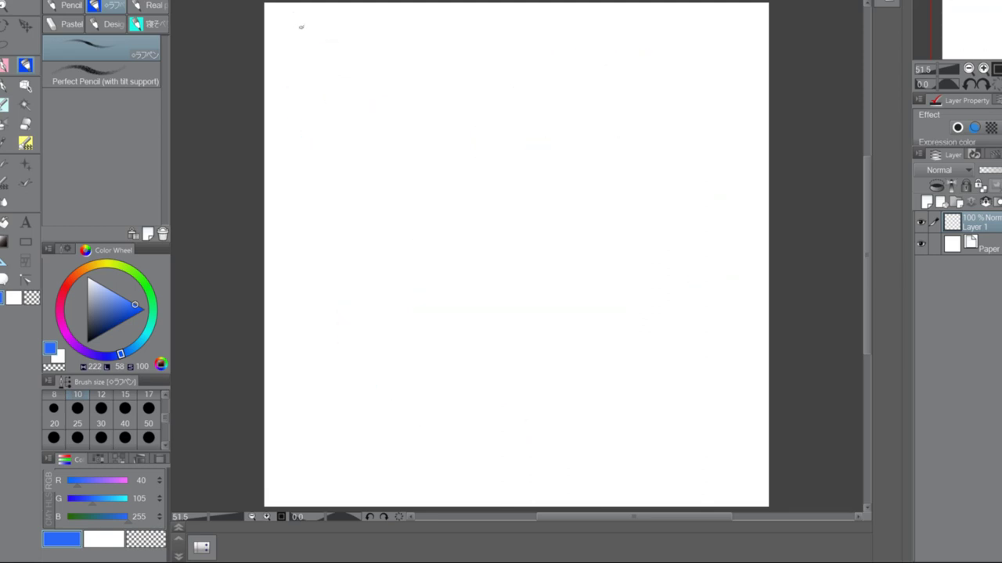
Scribble over the canvas in blue and, with the color switched to black, in black, and clear the layer
{"action": "mouse_move", "coordinate": [300, 27]}
{"action": "left_mouse_down"}
{"action": "mouse_move", "coordinate": [286, 65]}
{"action": "mouse_move", "coordinate": [297, 92]}
{"action": "mouse_move", "coordinate": [324, 87]}
{"action": "mouse_move", "coordinate": [305, 140]}
{"action": "mouse_move", "coordinate": [328, 140]}
{"action": "mouse_move", "coordinate": [318, 237]}
{"action": "mouse_move", "coordinate": [334, 242]}
{"action": "mouse_move", "coordinate": [324, 272]}
{"action": "mouse_move", "coordinate": [342, 307]}
{"action": "mouse_move", "coordinate": [328, 351]}
{"action": "mouse_move", "coordinate": [339, 371]}
{"action": "mouse_move", "coordinate": [385, 340]}
{"action": "mouse_move", "coordinate": [378, 300]}
{"action": "mouse_move", "coordinate": [448, 266]}
{"action": "mouse_move", "coordinate": [468, 214]}
{"action": "mouse_move", "coordinate": [385, 166]}
{"action": "mouse_move", "coordinate": [388, 88]}
{"action": "mouse_move", "coordinate": [425, 107]}
{"action": "mouse_move", "coordinate": [476, 106]}
{"action": "mouse_move", "coordinate": [514, 61]}
{"action": "mouse_move", "coordinate": [555, 104]}
{"action": "mouse_move", "coordinate": [583, 67]}
{"action": "mouse_move", "coordinate": [599, 108]}
{"action": "mouse_move", "coordinate": [650, 149]}
{"action": "mouse_move", "coordinate": [690, 224]}
{"action": "mouse_move", "coordinate": [684, 277]}
{"action": "mouse_move", "coordinate": [642, 344]}
{"action": "mouse_move", "coordinate": [680, 411]}
{"action": "mouse_move", "coordinate": [619, 438]}
{"action": "mouse_move", "coordinate": [518, 394]}
{"action": "mouse_move", "coordinate": [532, 229]}
{"action": "mouse_move", "coordinate": [498, 156]}
{"action": "mouse_move", "coordinate": [424, 150]}
{"action": "mouse_move", "coordinate": [492, 128]}
{"action": "mouse_move", "coordinate": [500, 116]}
{"action": "mouse_move", "coordinate": [547, 126]}
{"action": "mouse_move", "coordinate": [584, 101]}
{"action": "mouse_move", "coordinate": [584, 166]}
{"action": "mouse_move", "coordinate": [628, 146]}
{"action": "mouse_move", "coordinate": [619, 196]}
{"action": "mouse_move", "coordinate": [666, 236]}
{"action": "mouse_move", "coordinate": [631, 261]}
{"action": "mouse_move", "coordinate": [646, 289]}
{"action": "mouse_move", "coordinate": [596, 320]}
{"action": "mouse_move", "coordinate": [626, 399]}
{"action": "mouse_move", "coordinate": [578, 346]}
{"action": "mouse_move", "coordinate": [553, 186]}
{"action": "mouse_move", "coordinate": [558, 148]}
{"action": "mouse_move", "coordinate": [682, 39]}
{"action": "mouse_move", "coordinate": [703, 47]}
{"action": "mouse_move", "coordinate": [684, 64]}
{"action": "mouse_move", "coordinate": [586, 23]}
{"action": "mouse_move", "coordinate": [546, 24]}
{"action": "mouse_move", "coordinate": [384, 51]}
{"action": "mouse_move", "coordinate": [356, 72]}
{"action": "mouse_move", "coordinate": [337, 106]}
{"action": "mouse_move", "coordinate": [338, 137]}
{"action": "mouse_move", "coordinate": [415, 225]}
{"action": "mouse_move", "coordinate": [433, 294]}
{"action": "mouse_move", "coordinate": [333, 352]}
{"action": "mouse_move", "coordinate": [270, 422]}
{"action": "mouse_move", "coordinate": [313, 479]}
{"action": "mouse_move", "coordinate": [402, 443]}
{"action": "mouse_move", "coordinate": [435, 361]}
{"action": "mouse_move", "coordinate": [464, 415]}
{"action": "mouse_move", "coordinate": [546, 443]}
{"action": "mouse_move", "coordinate": [686, 415]}
{"action": "mouse_move", "coordinate": [715, 319]}
{"action": "mouse_move", "coordinate": [727, 177]}
{"action": "mouse_move", "coordinate": [647, 88]}
{"action": "mouse_move", "coordinate": [531, 47]}
{"action": "mouse_move", "coordinate": [419, 33]}
{"action": "mouse_move", "coordinate": [350, 43]}
{"action": "mouse_move", "coordinate": [335, 107]}
{"action": "mouse_move", "coordinate": [376, 241]}
{"action": "mouse_move", "coordinate": [438, 261]}
{"action": "mouse_move", "coordinate": [510, 234]}
{"action": "mouse_move", "coordinate": [548, 297]}
{"action": "mouse_move", "coordinate": [430, 291]}
{"action": "mouse_move", "coordinate": [447, 310]}
{"action": "mouse_move", "coordinate": [539, 252]}
{"action": "mouse_move", "coordinate": [702, 180]}
{"action": "mouse_move", "coordinate": [686, 261]}
{"action": "mouse_move", "coordinate": [680, 426]}
{"action": "mouse_move", "coordinate": [407, 391]}
{"action": "mouse_move", "coordinate": [400, 205]}
{"action": "mouse_move", "coordinate": [465, 149]}
{"action": "left_mouse_up"}
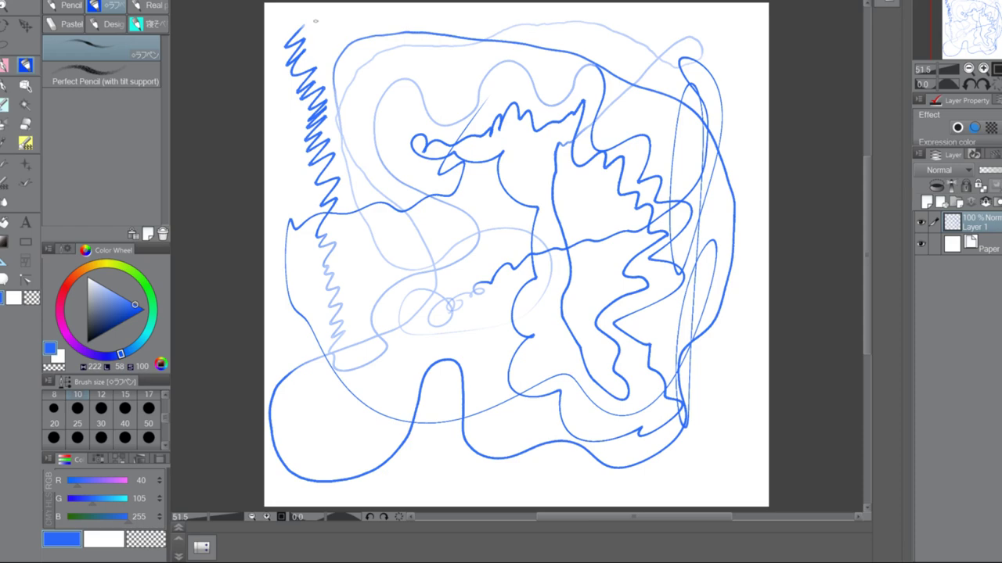
{"action": "key", "text": "d"}
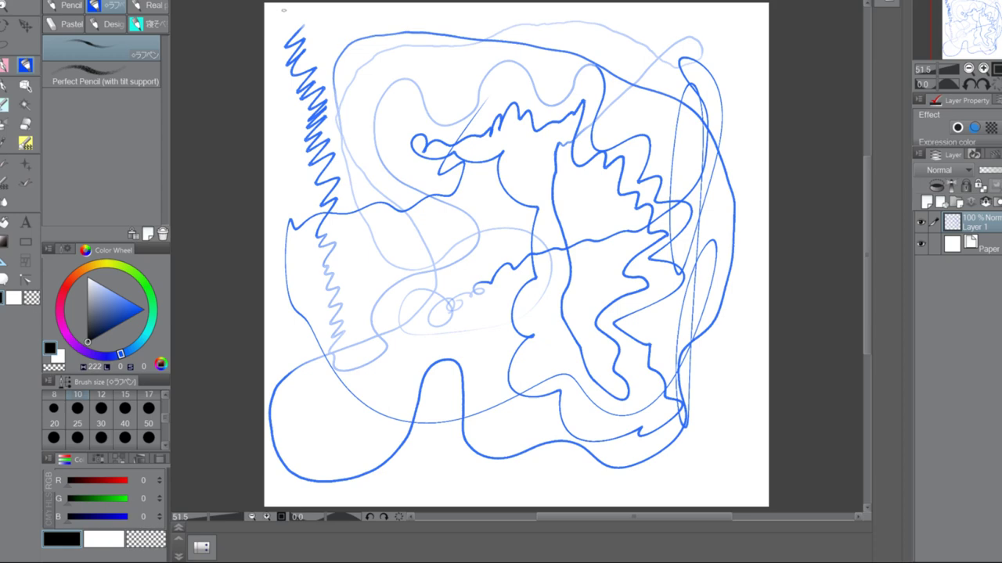
{"action": "mouse_move", "coordinate": [284, 7]}
{"action": "left_mouse_down"}
{"action": "mouse_move", "coordinate": [331, 25]}
{"action": "mouse_move", "coordinate": [413, 192]}
{"action": "mouse_move", "coordinate": [380, 342]}
{"action": "mouse_move", "coordinate": [434, 389]}
{"action": "mouse_move", "coordinate": [503, 273]}
{"action": "mouse_move", "coordinate": [409, 118]}
{"action": "mouse_move", "coordinate": [497, 155]}
{"action": "mouse_move", "coordinate": [563, 239]}
{"action": "mouse_move", "coordinate": [508, 204]}
{"action": "mouse_move", "coordinate": [291, 119]}
{"action": "mouse_move", "coordinate": [666, 82]}
{"action": "mouse_move", "coordinate": [618, 361]}
{"action": "mouse_move", "coordinate": [520, 328]}
{"action": "mouse_move", "coordinate": [388, 262]}
{"action": "left_mouse_up"}
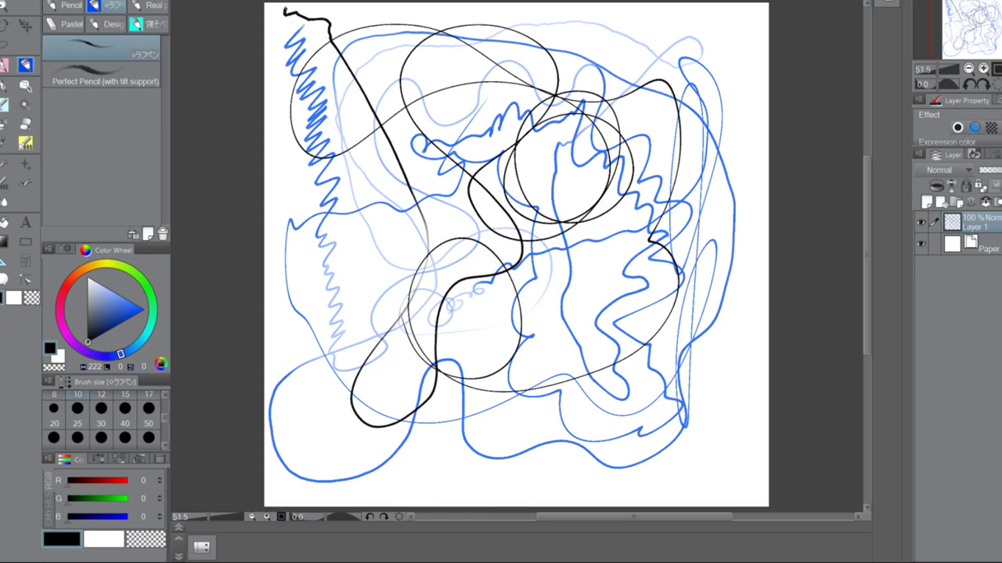
{"action": "key", "text": "Delete"}
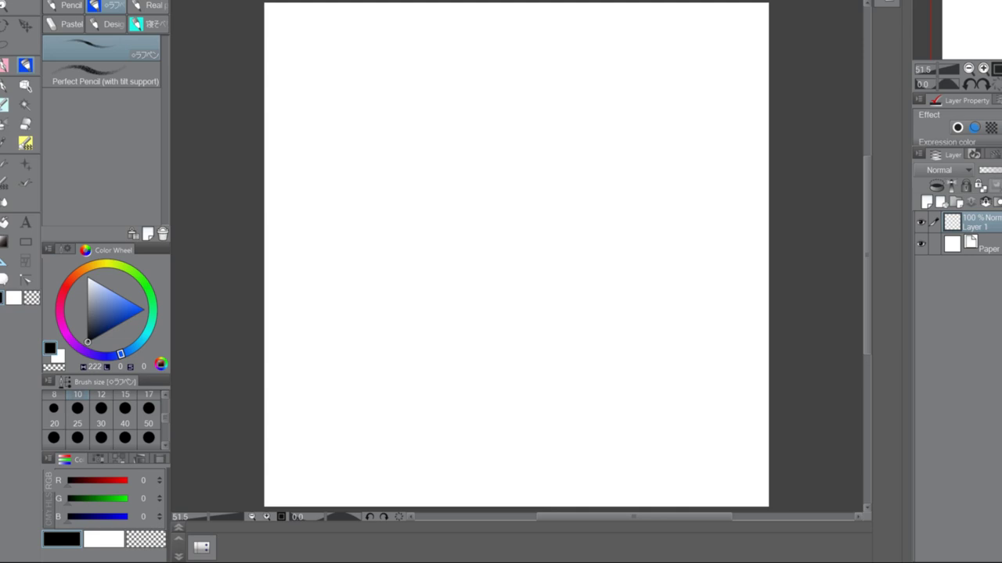
Draw a black circle labelled "Circle" in the canvas's upper-left area, with a curved double-headed arrow along its edge
{"action": "mouse_move", "coordinate": [407, 63]}
{"action": "left_mouse_down"}
{"action": "mouse_move", "coordinate": [443, 106]}
{"action": "mouse_move", "coordinate": [368, 55]}
{"action": "mouse_move", "coordinate": [336, 172]}
{"action": "left_mouse_up"}
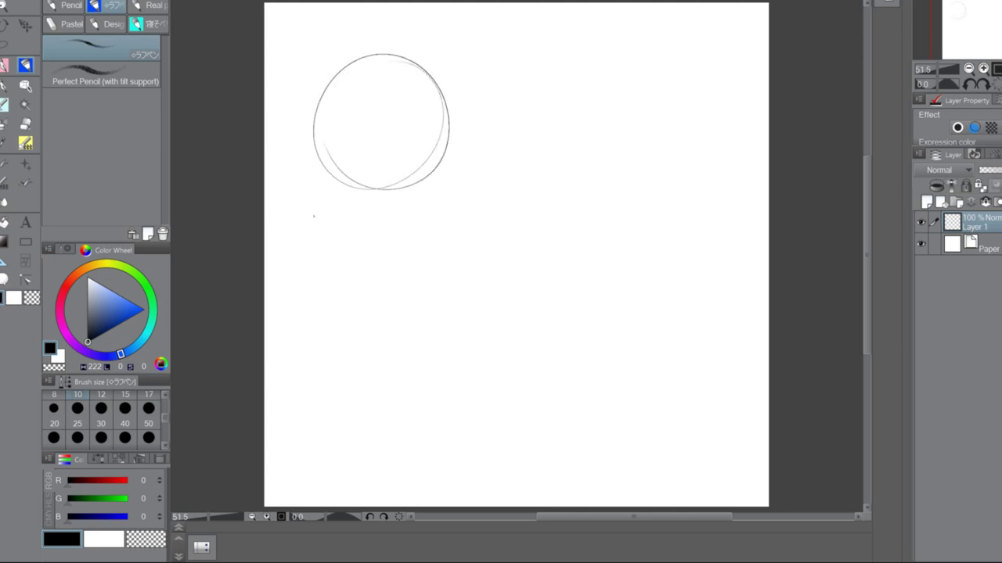
{"action": "mouse_move", "coordinate": [324, 203]}
{"action": "left_mouse_down"}
{"action": "mouse_move", "coordinate": [308, 224]}
{"action": "mouse_move", "coordinate": [357, 219]}
{"action": "mouse_move", "coordinate": [388, 230]}
{"action": "left_mouse_up"}
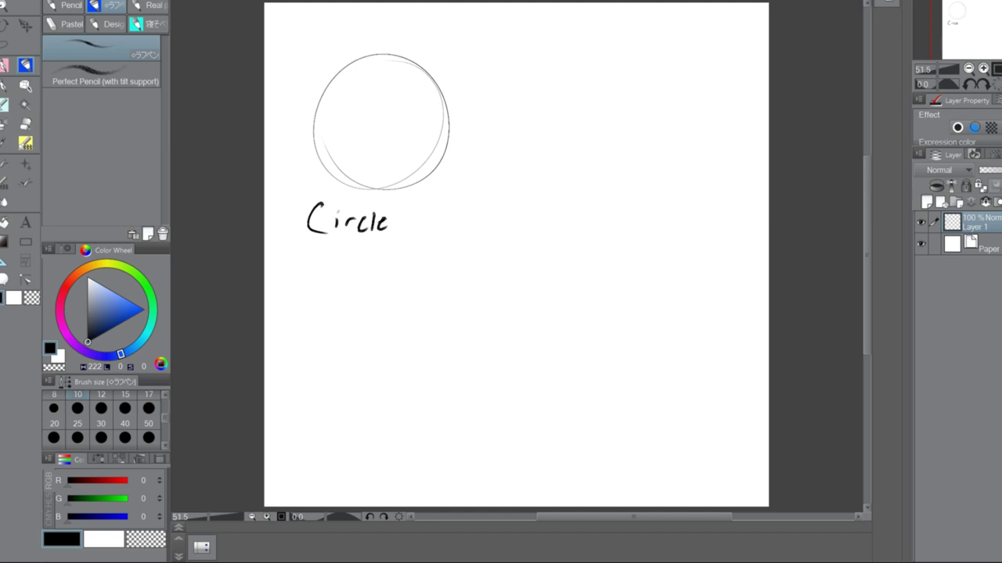
{"action": "mouse_move", "coordinate": [423, 43]}
{"action": "left_mouse_down"}
{"action": "mouse_move", "coordinate": [451, 80]}
{"action": "mouse_move", "coordinate": [420, 44]}
{"action": "mouse_move", "coordinate": [423, 54]}
{"action": "left_mouse_up"}
Draw two parallel slanted strokes and a wavy line beside the circle, and zigzag and wave-shaped lines across the lower canvas
{"action": "left_click_drag", "start_coordinate": [630, 104], "coordinate": [624, 160]}
{"action": "left_click_drag", "start_coordinate": [642, 104], "coordinate": [635, 160]}
{"action": "mouse_move", "coordinate": [661, 230]}
{"action": "left_mouse_down"}
{"action": "mouse_move", "coordinate": [652, 221]}
{"action": "mouse_move", "coordinate": [622, 229]}
{"action": "mouse_move", "coordinate": [545, 262]}
{"action": "left_mouse_up"}
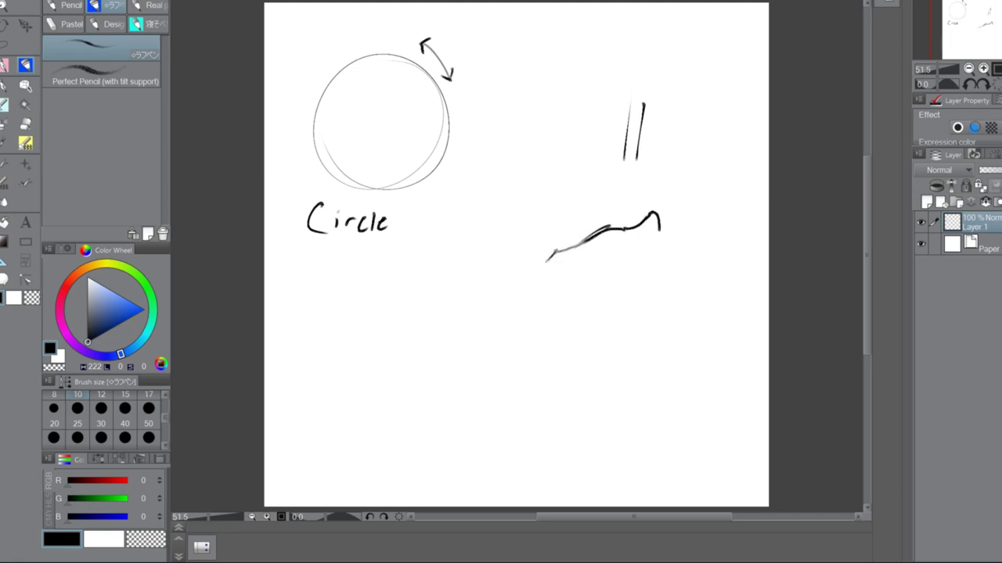
{"action": "mouse_move", "coordinate": [458, 341]}
{"action": "left_mouse_down"}
{"action": "mouse_move", "coordinate": [511, 302]}
{"action": "mouse_move", "coordinate": [525, 354]}
{"action": "mouse_move", "coordinate": [615, 338]}
{"action": "mouse_move", "coordinate": [630, 346]}
{"action": "left_mouse_up"}
{"action": "mouse_move", "coordinate": [321, 446]}
{"action": "left_mouse_down"}
{"action": "mouse_move", "coordinate": [382, 394]}
{"action": "mouse_move", "coordinate": [394, 400]}
{"action": "mouse_move", "coordinate": [407, 436]}
{"action": "left_mouse_up"}
{"action": "mouse_move", "coordinate": [437, 404]}
{"action": "left_mouse_down"}
{"action": "mouse_move", "coordinate": [399, 425]}
{"action": "mouse_move", "coordinate": [489, 418]}
{"action": "mouse_move", "coordinate": [499, 429]}
{"action": "mouse_move", "coordinate": [531, 390]}
{"action": "mouse_move", "coordinate": [562, 432]}
{"action": "mouse_move", "coordinate": [655, 427]}
{"action": "mouse_move", "coordinate": [672, 412]}
{"action": "mouse_move", "coordinate": [717, 440]}
{"action": "left_mouse_up"}
{"action": "mouse_move", "coordinate": [427, 349]}
{"action": "left_mouse_down"}
{"action": "mouse_move", "coordinate": [484, 310]}
{"action": "mouse_move", "coordinate": [527, 306]}
{"action": "mouse_move", "coordinate": [533, 324]}
{"action": "mouse_move", "coordinate": [590, 316]}
{"action": "mouse_move", "coordinate": [634, 326]}
{"action": "left_mouse_up"}
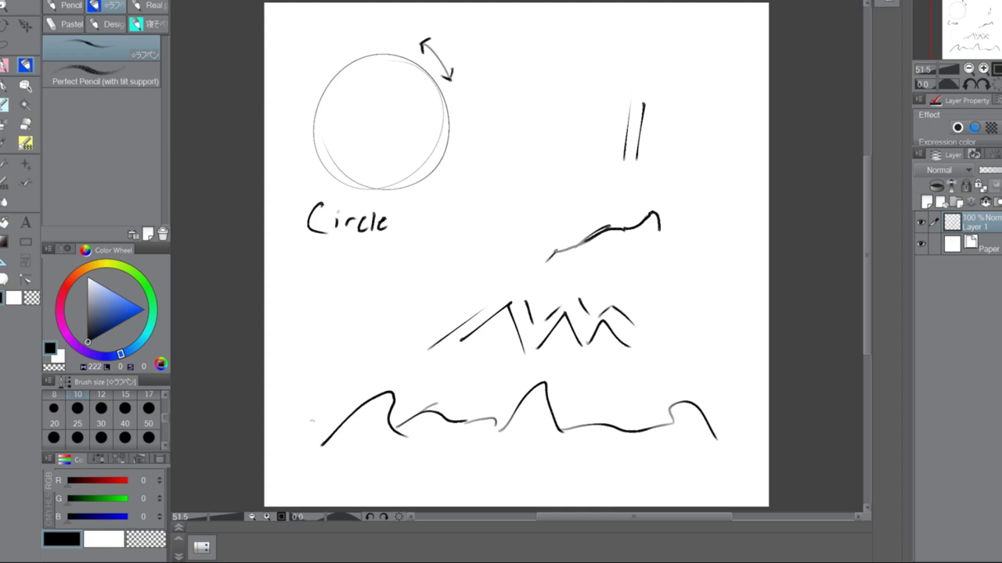
Draw a second contour along the lowest wavy line and undo it together with the last strokes above the zigzag
{"action": "mouse_move", "coordinate": [310, 429]}
{"action": "left_mouse_down"}
{"action": "mouse_move", "coordinate": [350, 400]}
{"action": "mouse_move", "coordinate": [400, 382]}
{"action": "mouse_move", "coordinate": [422, 407]}
{"action": "mouse_move", "coordinate": [482, 402]}
{"action": "mouse_move", "coordinate": [548, 371]}
{"action": "mouse_move", "coordinate": [571, 388]}
{"action": "left_mouse_up"}
{"action": "mouse_move", "coordinate": [478, 407]}
{"action": "left_mouse_down"}
{"action": "mouse_move", "coordinate": [524, 380]}
{"action": "mouse_move", "coordinate": [636, 414]}
{"action": "mouse_move", "coordinate": [669, 392]}
{"action": "mouse_move", "coordinate": [697, 397]}
{"action": "left_mouse_up"}
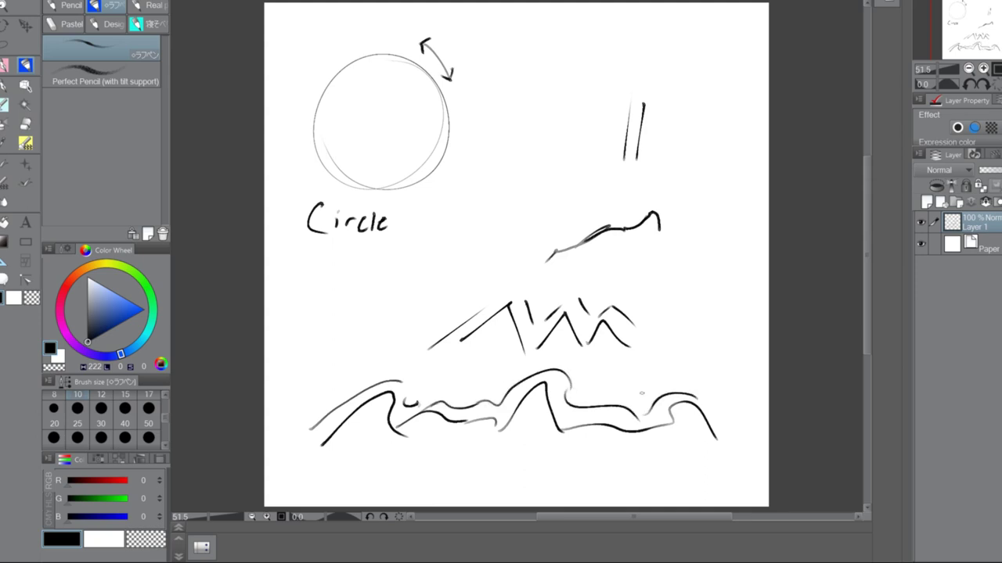
{"action": "key", "text": "ctrl+z"}
{"action": "key", "text": "ctrl+z"}
{"action": "key", "text": "ctrl+z"}
{"action": "key", "text": "ctrl+z"}
{"action": "key", "text": "ctrl+z"}
{"action": "key", "text": "ctrl+z"}
{"action": "key", "text": "ctrl+z"}
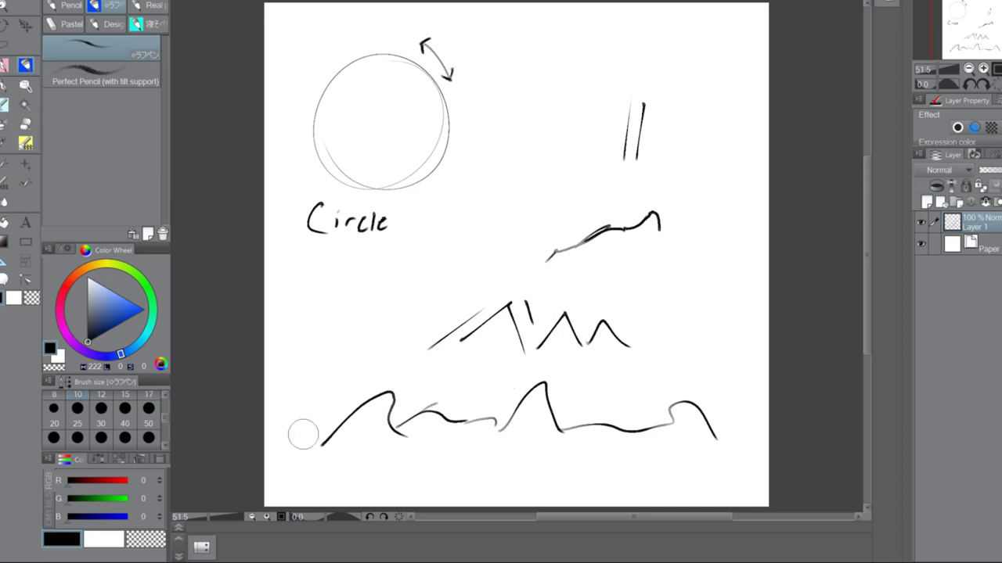
Erase everything except the circle, its arrow and its label, finishing with the Hard eraser, and return to the ラフペン pencil
{"action": "left_click", "coordinate": [23, 121]}
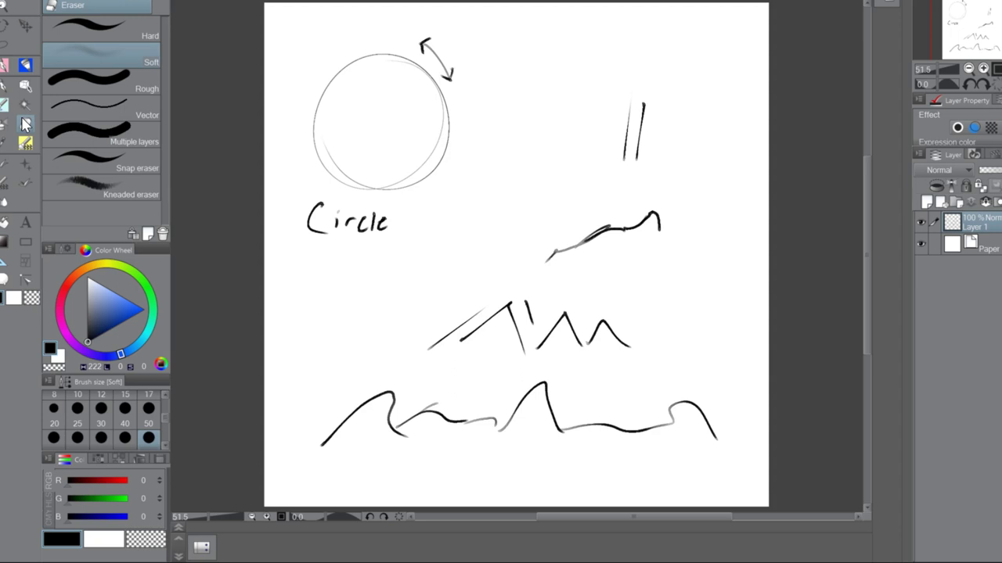
{"action": "left_click_drag", "start_coordinate": [162, 419], "coordinate": [165, 431]}
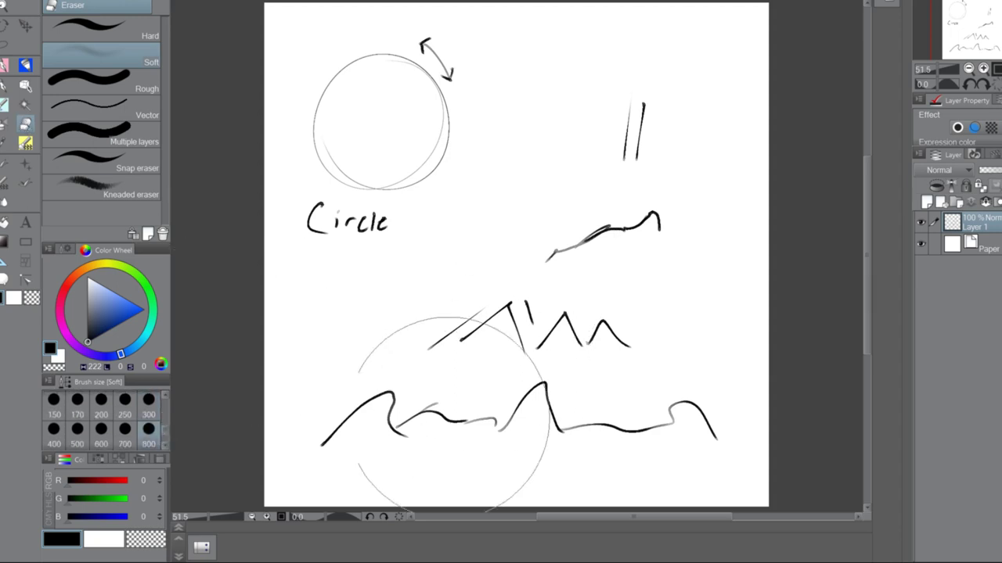
{"action": "mouse_move", "coordinate": [452, 412]}
{"action": "left_mouse_down"}
{"action": "mouse_move", "coordinate": [425, 436]}
{"action": "mouse_move", "coordinate": [414, 414]}
{"action": "mouse_move", "coordinate": [375, 415]}
{"action": "left_mouse_up"}
{"action": "left_click", "coordinate": [102, 30]}
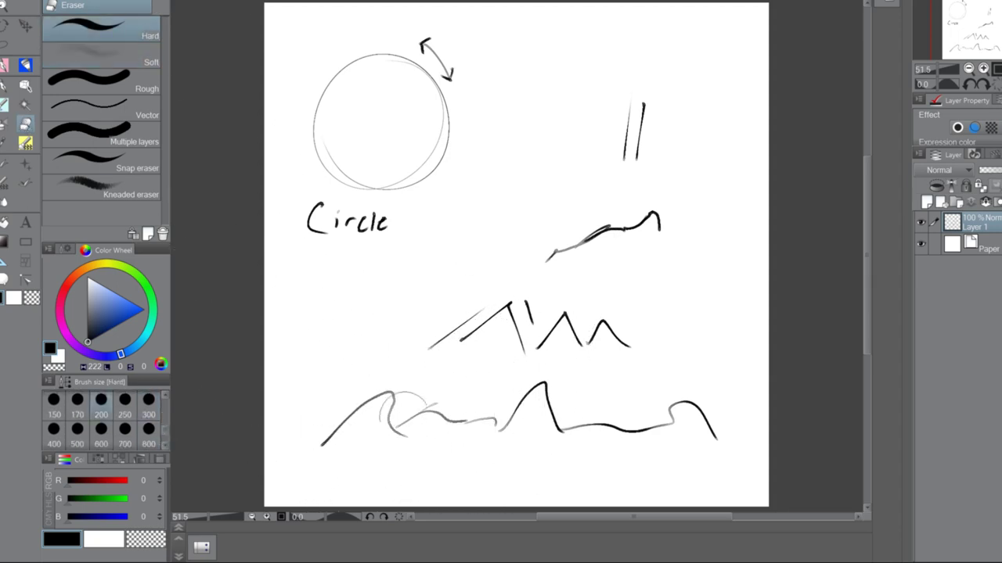
{"action": "mouse_move", "coordinate": [449, 419]}
{"action": "left_mouse_down"}
{"action": "mouse_move", "coordinate": [336, 462]}
{"action": "mouse_move", "coordinate": [582, 409]}
{"action": "mouse_move", "coordinate": [644, 447]}
{"action": "mouse_move", "coordinate": [612, 393]}
{"action": "mouse_move", "coordinate": [512, 368]}
{"action": "mouse_move", "coordinate": [550, 277]}
{"action": "mouse_move", "coordinate": [603, 224]}
{"action": "mouse_move", "coordinate": [558, 140]}
{"action": "left_mouse_up"}
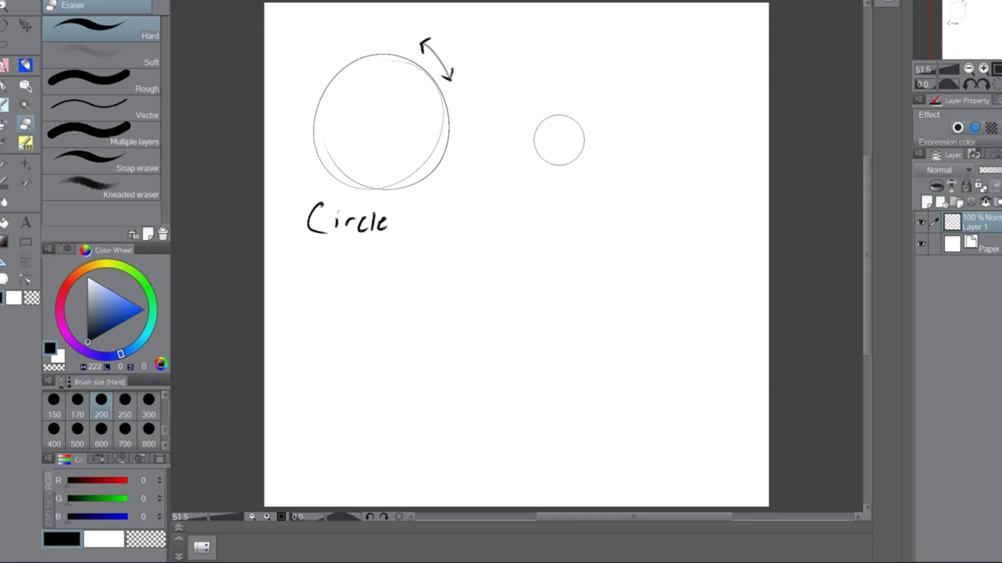
{"action": "left_click", "coordinate": [26, 65]}
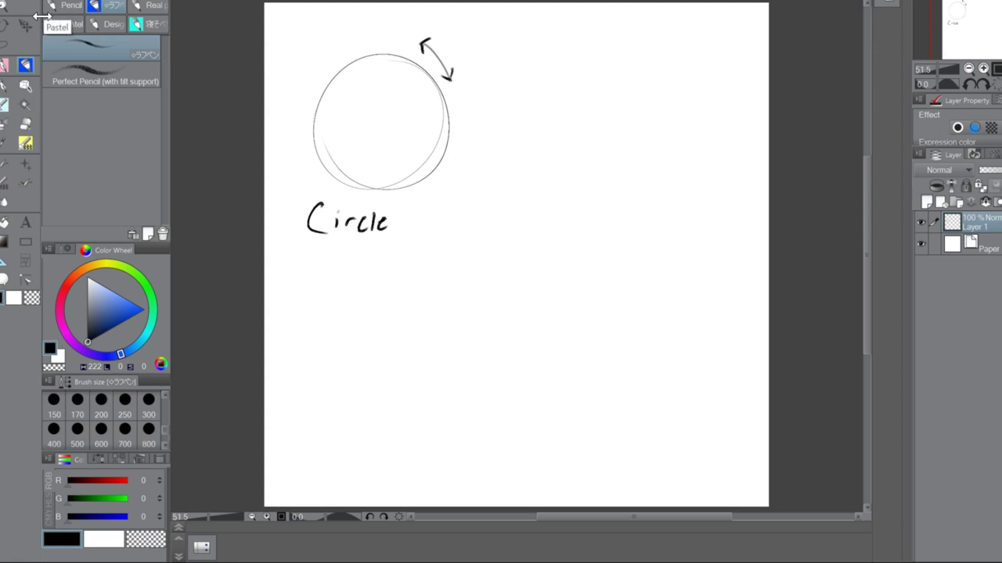
Draw a row of slanted parallel strokes right of the circle and cross them with three long, nearly horizontal lines
{"action": "left_click_drag", "start_coordinate": [548, 34], "coordinate": [534, 123]}
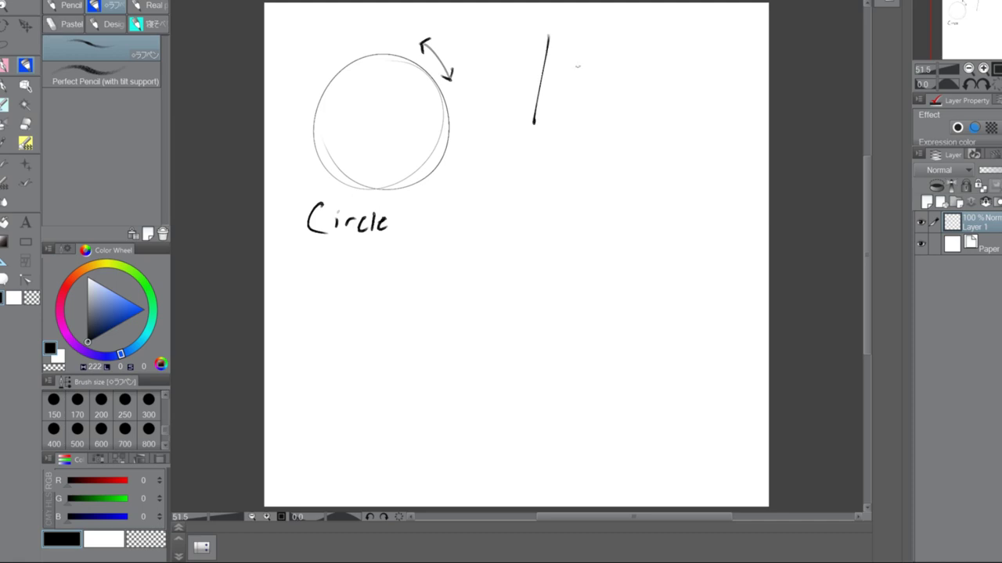
{"action": "left_click_drag", "start_coordinate": [571, 43], "coordinate": [551, 136]}
{"action": "mouse_move", "coordinate": [626, 63]}
{"action": "left_mouse_down"}
{"action": "mouse_move", "coordinate": [615, 146]}
{"action": "mouse_move", "coordinate": [641, 133]}
{"action": "left_mouse_up"}
{"action": "mouse_move", "coordinate": [682, 74]}
{"action": "left_mouse_down"}
{"action": "mouse_move", "coordinate": [669, 146]}
{"action": "mouse_move", "coordinate": [687, 149]}
{"action": "left_mouse_up"}
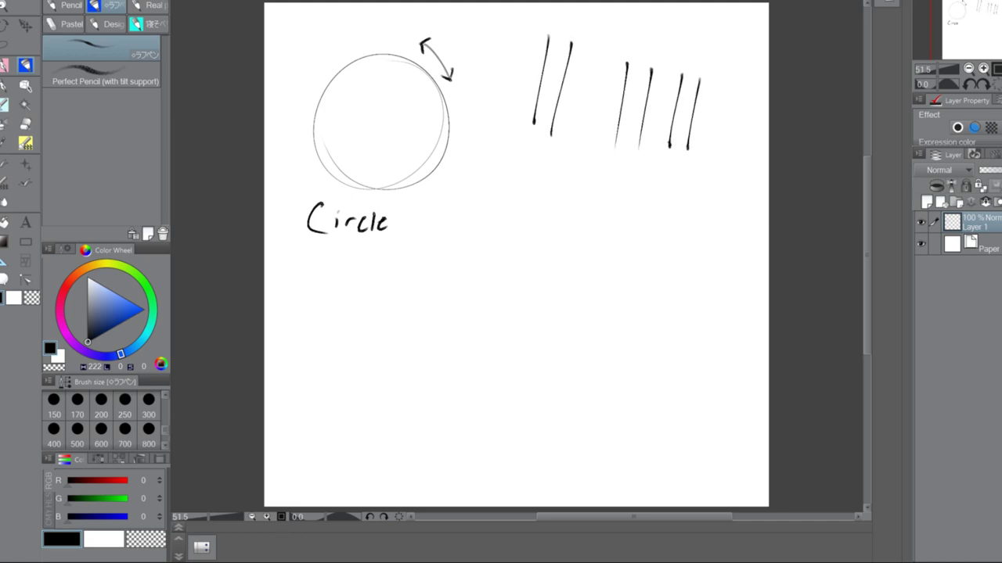
{"action": "mouse_move", "coordinate": [716, 84]}
{"action": "left_mouse_down"}
{"action": "mouse_move", "coordinate": [702, 154]}
{"action": "mouse_move", "coordinate": [717, 152]}
{"action": "left_mouse_up"}
{"action": "left_click_drag", "start_coordinate": [520, 85], "coordinate": [769, 108]}
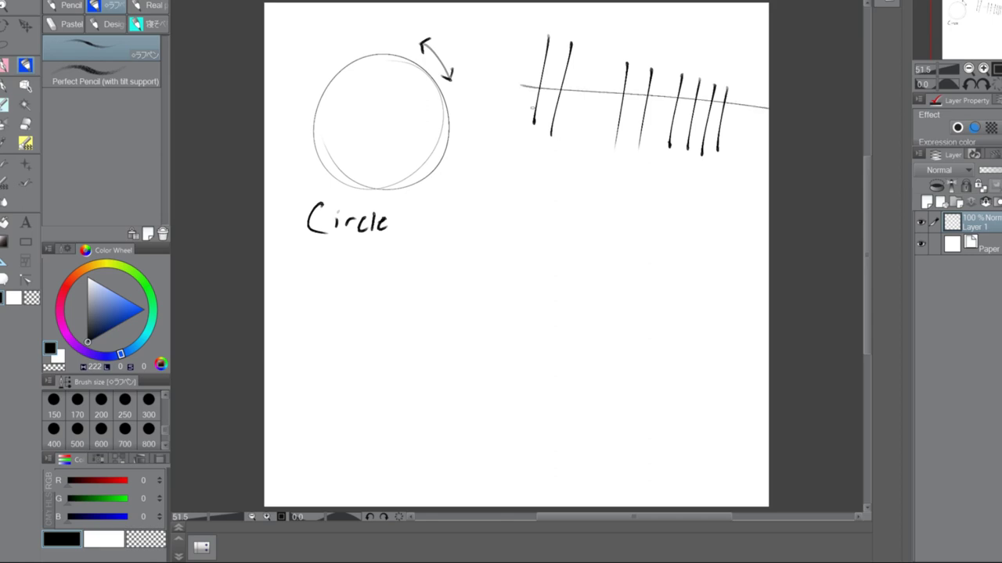
{"action": "left_click_drag", "start_coordinate": [537, 110], "coordinate": [748, 126]}
{"action": "left_click_drag", "start_coordinate": [502, 133], "coordinate": [769, 138]}
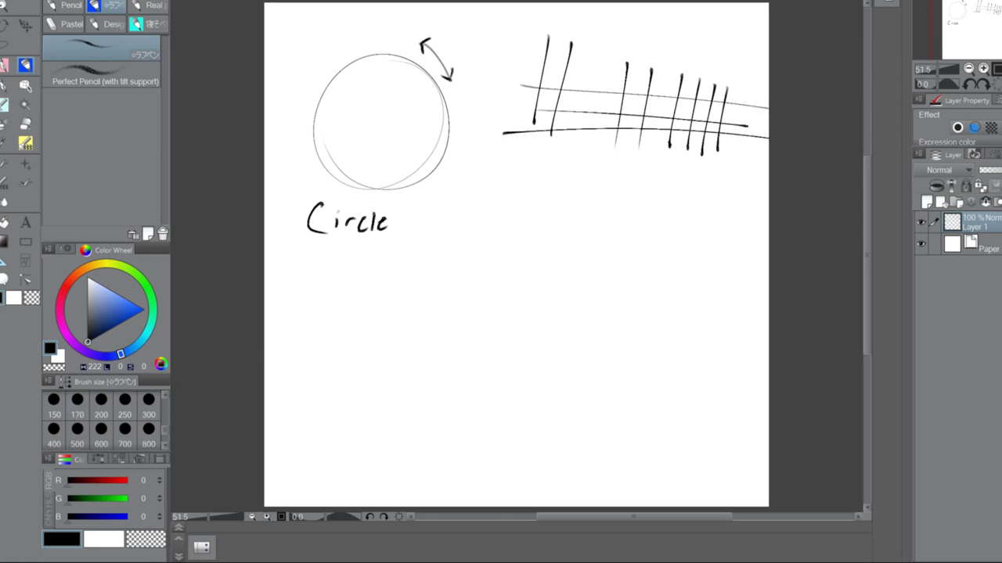
Undo the slanted and crossing strokes, the erasing, and the older zigzag and wavy lines, keeping only the labelled circle and its arrow
{"action": "key", "text": "ctrl+z"}
{"action": "key", "text": "ctrl+z"}
{"action": "key", "text": "ctrl+z"}
{"action": "key", "text": "ctrl+z"}
{"action": "key", "text": "ctrl+z"}
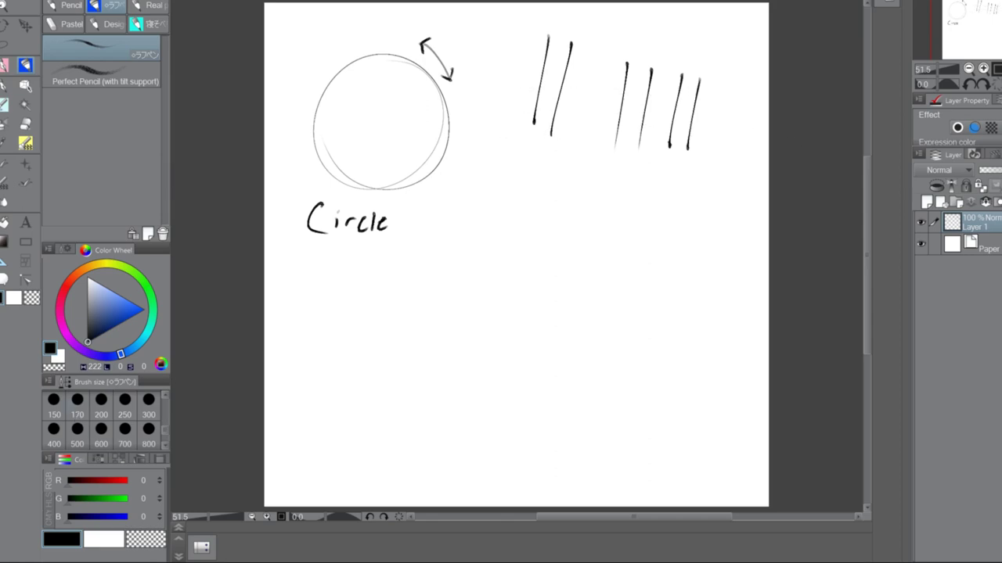
{"action": "key", "text": "ctrl+z"}
{"action": "key", "text": "ctrl+z"}
{"action": "key", "text": "ctrl+z"}
{"action": "key", "text": "ctrl+z"}
{"action": "key", "text": "ctrl+z"}
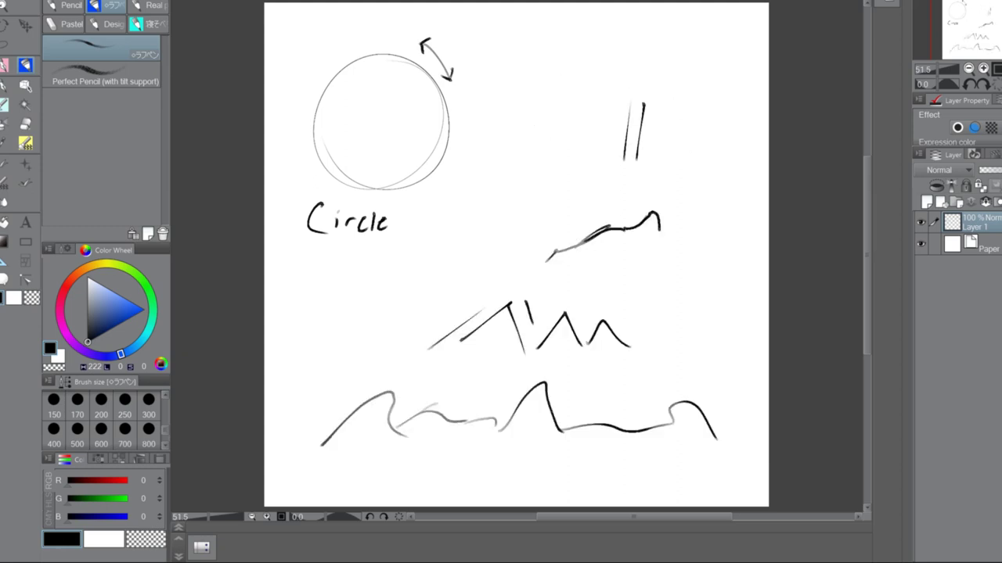
{"action": "key", "text": "ctrl+z"}
{"action": "key", "text": "ctrl+z"}
{"action": "key", "text": "ctrl+z"}
{"action": "key", "text": "ctrl+z"}
{"action": "key", "text": "ctrl+z"}
{"action": "key", "text": "ctrl+z"}
{"action": "key", "text": "ctrl+z"}
{"action": "key", "text": "ctrl+z"}
{"action": "key", "text": "ctrl+z"}
{"action": "key", "text": "ctrl+z"}
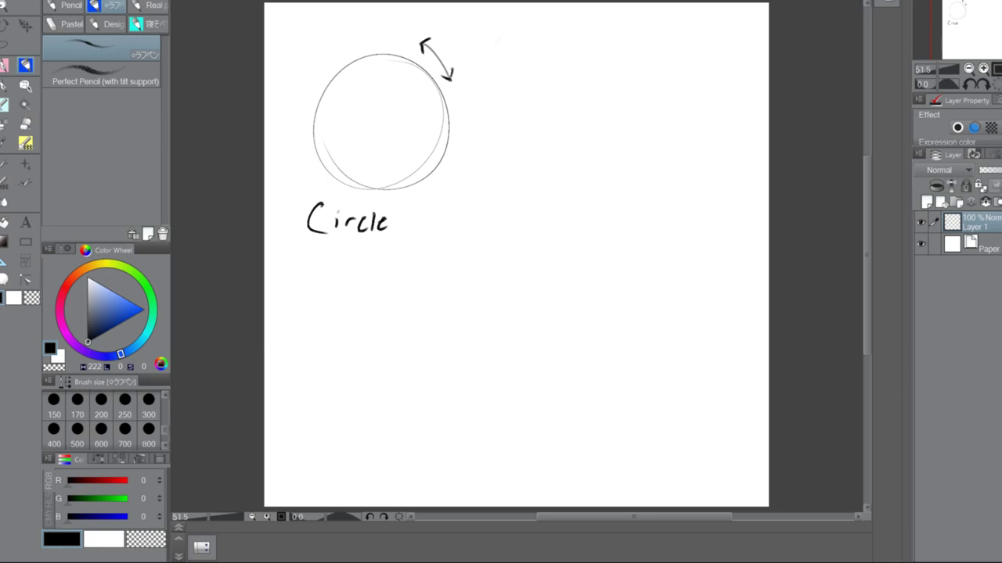
Draw three loose freehand circles in a row across the canvas's upper right, going around each several times
{"action": "mouse_move", "coordinate": [507, 25]}
{"action": "left_mouse_down"}
{"action": "mouse_move", "coordinate": [540, 96]}
{"action": "mouse_move", "coordinate": [548, 47]}
{"action": "left_mouse_up"}
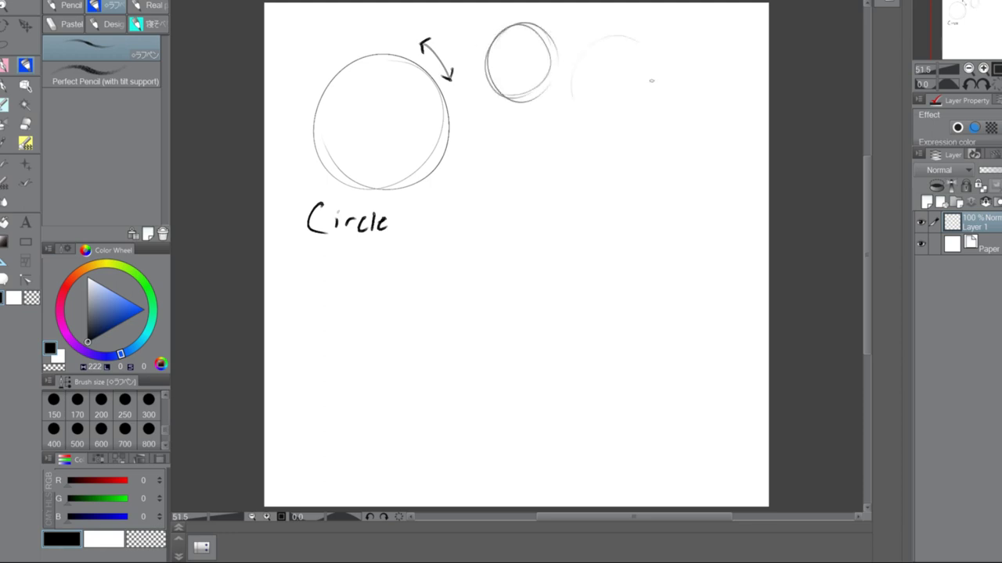
{"action": "mouse_move", "coordinate": [626, 38]}
{"action": "left_mouse_down"}
{"action": "mouse_move", "coordinate": [594, 123]}
{"action": "mouse_move", "coordinate": [637, 117]}
{"action": "left_mouse_up"}
{"action": "mouse_move", "coordinate": [705, 41]}
{"action": "left_mouse_down"}
{"action": "mouse_move", "coordinate": [661, 137]}
{"action": "mouse_move", "coordinate": [728, 110]}
{"action": "mouse_move", "coordinate": [732, 98]}
{"action": "left_mouse_up"}
Draw two large overlapping circles at the canvas's lower left, one at lower right, and a medium and a small one above
{"action": "mouse_move", "coordinate": [296, 297]}
{"action": "left_mouse_down"}
{"action": "mouse_move", "coordinate": [280, 346]}
{"action": "mouse_move", "coordinate": [403, 282]}
{"action": "left_mouse_up"}
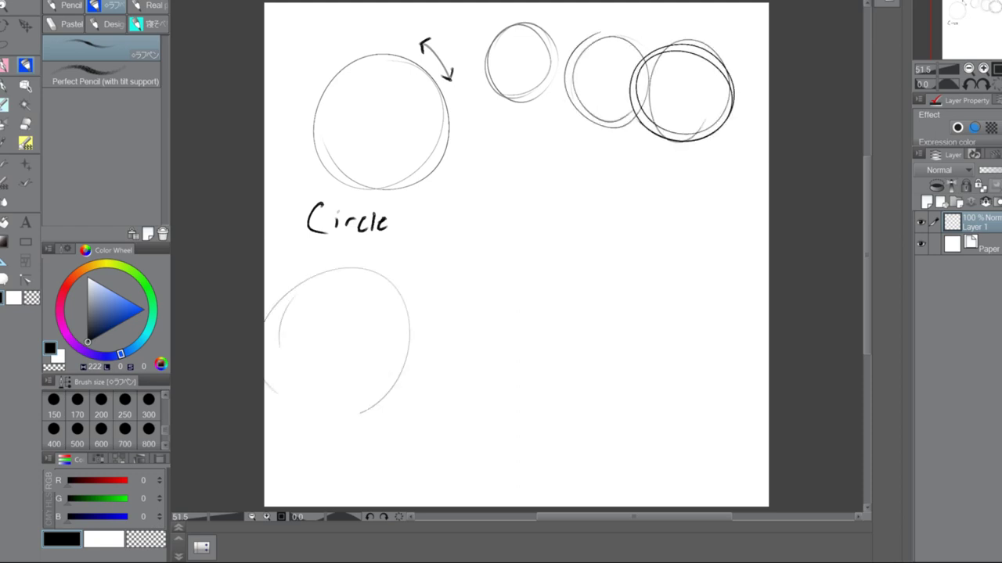
{"action": "mouse_move", "coordinate": [356, 258]}
{"action": "left_mouse_down"}
{"action": "mouse_move", "coordinate": [353, 416]}
{"action": "mouse_move", "coordinate": [423, 329]}
{"action": "left_mouse_up"}
{"action": "mouse_move", "coordinate": [500, 255]}
{"action": "left_mouse_down"}
{"action": "mouse_move", "coordinate": [435, 282]}
{"action": "mouse_move", "coordinate": [486, 265]}
{"action": "left_mouse_up"}
{"action": "left_click_drag", "start_coordinate": [516, 133], "coordinate": [523, 135]}
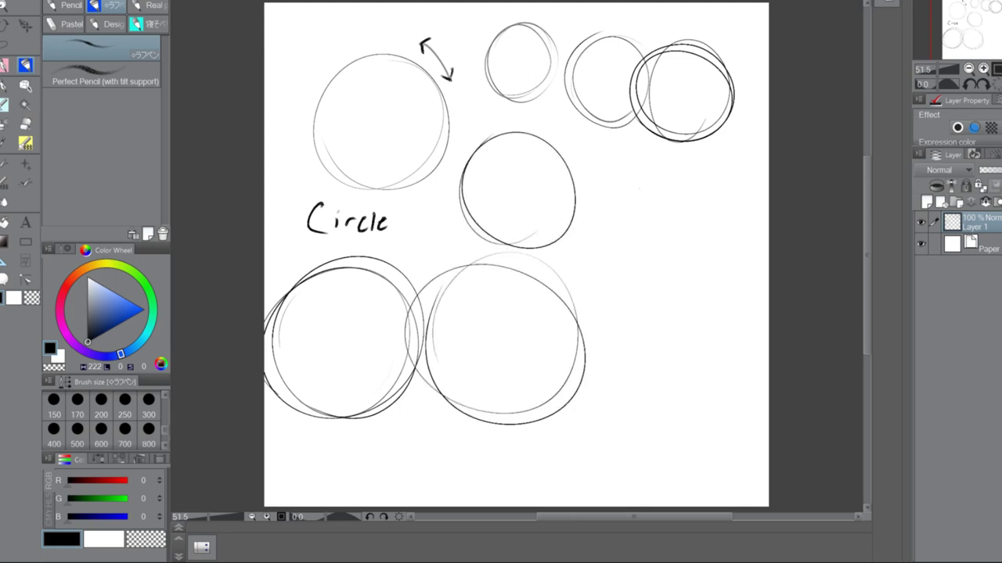
{"action": "mouse_move", "coordinate": [630, 182]}
{"action": "left_mouse_down"}
{"action": "mouse_move", "coordinate": [620, 224]}
{"action": "mouse_move", "coordinate": [638, 238]}
{"action": "mouse_move", "coordinate": [626, 181]}
{"action": "left_mouse_up"}
{"action": "mouse_move", "coordinate": [602, 336]}
{"action": "left_mouse_down"}
{"action": "mouse_move", "coordinate": [718, 382]}
{"action": "mouse_move", "coordinate": [626, 410]}
{"action": "left_mouse_up"}
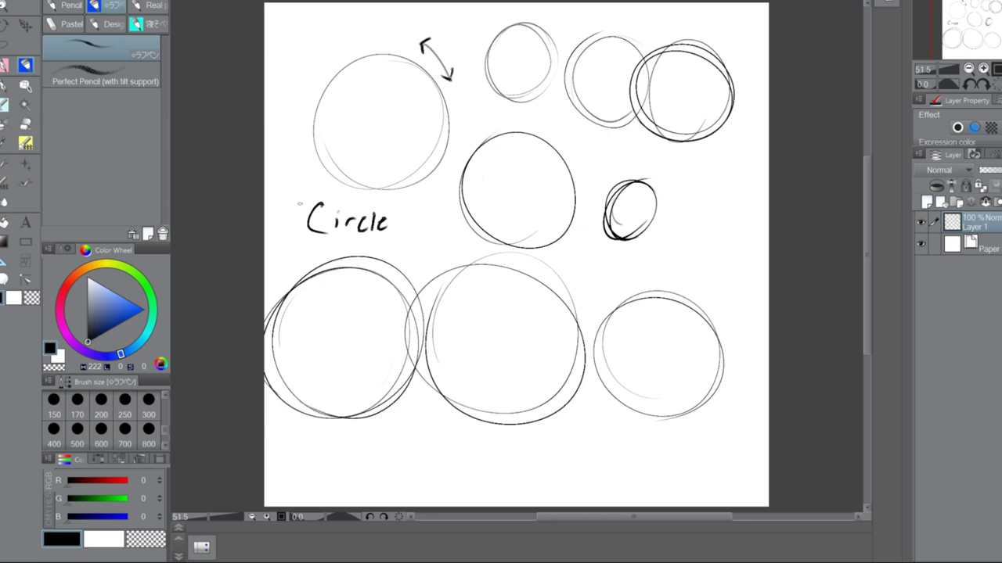
Draw long, curved, near-vertical back-and-forth strokes across the practice circles, working from left to right
{"action": "mouse_move", "coordinate": [296, 203]}
{"action": "left_mouse_down"}
{"action": "mouse_move", "coordinate": [298, 89]}
{"action": "mouse_move", "coordinate": [321, 207]}
{"action": "mouse_move", "coordinate": [377, 296]}
{"action": "left_mouse_up"}
{"action": "left_click_drag", "start_coordinate": [447, 313], "coordinate": [501, 33]}
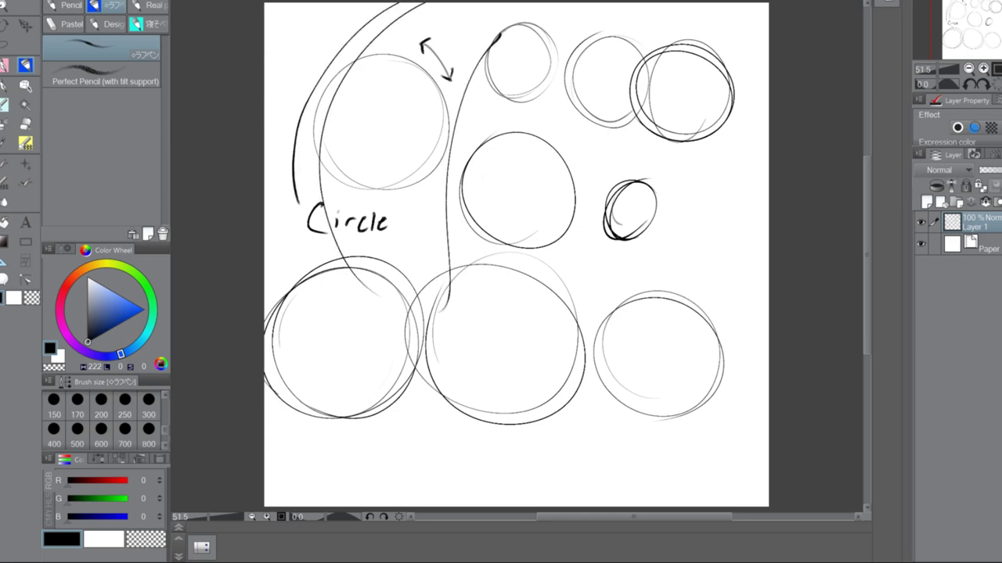
{"action": "mouse_move", "coordinate": [565, 4]}
{"action": "left_mouse_down"}
{"action": "mouse_move", "coordinate": [494, 346]}
{"action": "mouse_move", "coordinate": [505, 321]}
{"action": "left_mouse_up"}
{"action": "left_click_drag", "start_coordinate": [532, 94], "coordinate": [521, 313]}
{"action": "left_click_drag", "start_coordinate": [577, 39], "coordinate": [557, 321]}
{"action": "mouse_move", "coordinate": [593, 97]}
{"action": "left_mouse_down"}
{"action": "mouse_move", "coordinate": [598, 317]}
{"action": "mouse_move", "coordinate": [594, 287]}
{"action": "left_mouse_up"}
{"action": "mouse_move", "coordinate": [619, 78]}
{"action": "left_mouse_down"}
{"action": "mouse_move", "coordinate": [630, 289]}
{"action": "mouse_move", "coordinate": [626, 256]}
{"action": "left_mouse_up"}
{"action": "mouse_move", "coordinate": [664, 84]}
{"action": "left_mouse_down"}
{"action": "mouse_move", "coordinate": [665, 290]}
{"action": "mouse_move", "coordinate": [718, 242]}
{"action": "mouse_move", "coordinate": [749, 242]}
{"action": "left_mouse_up"}
Undo the long curved strokes, the lower-right circle, and the small and medium circles in the canvas's middle
{"action": "key", "text": "ctrl+z"}
{"action": "key", "text": "ctrl+z"}
{"action": "key", "text": "ctrl+z"}
{"action": "key", "text": "ctrl+z"}
{"action": "key", "text": "ctrl+z"}
{"action": "key", "text": "ctrl+z"}
{"action": "key", "text": "ctrl+z"}
{"action": "key", "text": "ctrl+z"}
{"action": "key", "text": "ctrl+z"}
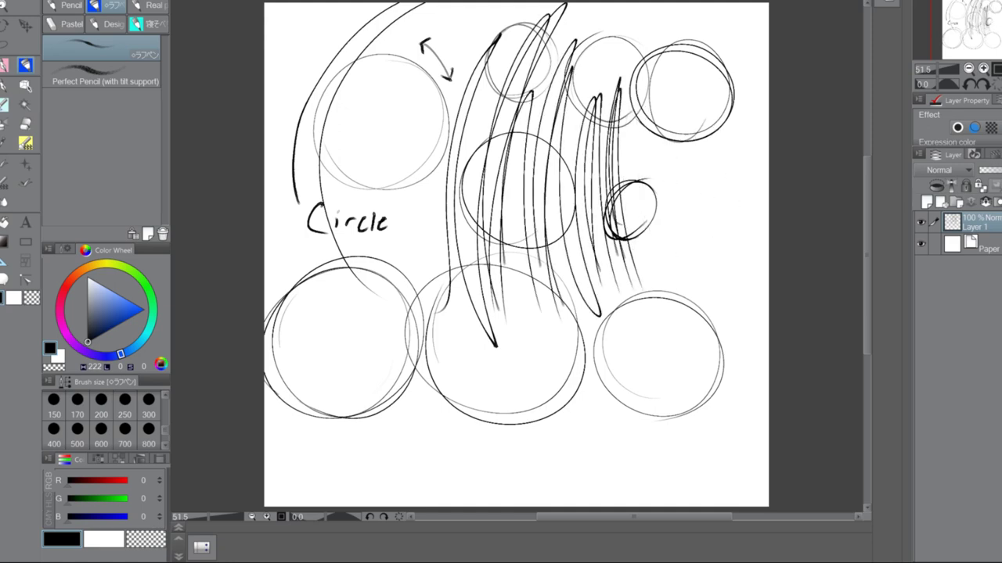
{"action": "key", "text": "ctrl+z"}
{"action": "key", "text": "ctrl+z"}
{"action": "key", "text": "ctrl+z"}
{"action": "key", "text": "ctrl+z"}
{"action": "key", "text": "ctrl+z"}
{"action": "key", "text": "ctrl+z"}
{"action": "key", "text": "ctrl+z"}
{"action": "key", "text": "ctrl+z"}
{"action": "key", "text": "ctrl+z"}
{"action": "key", "text": "ctrl+z"}
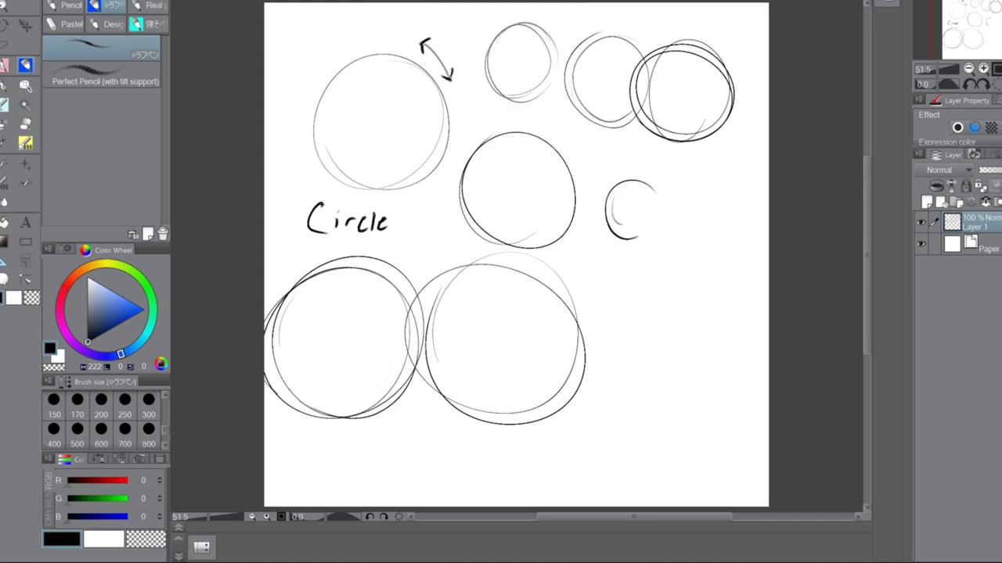
{"action": "key", "text": "ctrl+z"}
{"action": "key", "text": "ctrl+z"}
{"action": "key", "text": "ctrl+z"}
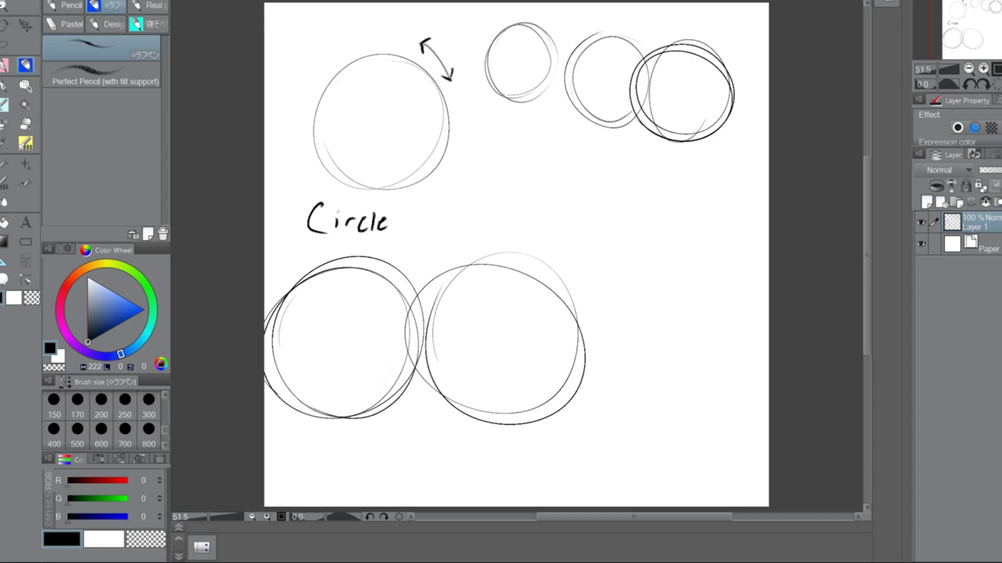
Draw a bundle of long arcs from the canvas's bottom edge to its upper right, and collapse the opened Timeline palette
{"action": "mouse_move", "coordinate": [374, 485]}
{"action": "left_mouse_down"}
{"action": "mouse_move", "coordinate": [368, 338]}
{"action": "mouse_move", "coordinate": [649, 38]}
{"action": "mouse_move", "coordinate": [372, 496]}
{"action": "mouse_move", "coordinate": [713, 21]}
{"action": "mouse_move", "coordinate": [376, 494]}
{"action": "mouse_move", "coordinate": [651, 32]}
{"action": "left_mouse_up"}
{"action": "left_click_drag", "start_coordinate": [714, 16], "coordinate": [401, 506]}
{"action": "left_click_drag", "start_coordinate": [714, 49], "coordinate": [377, 535]}
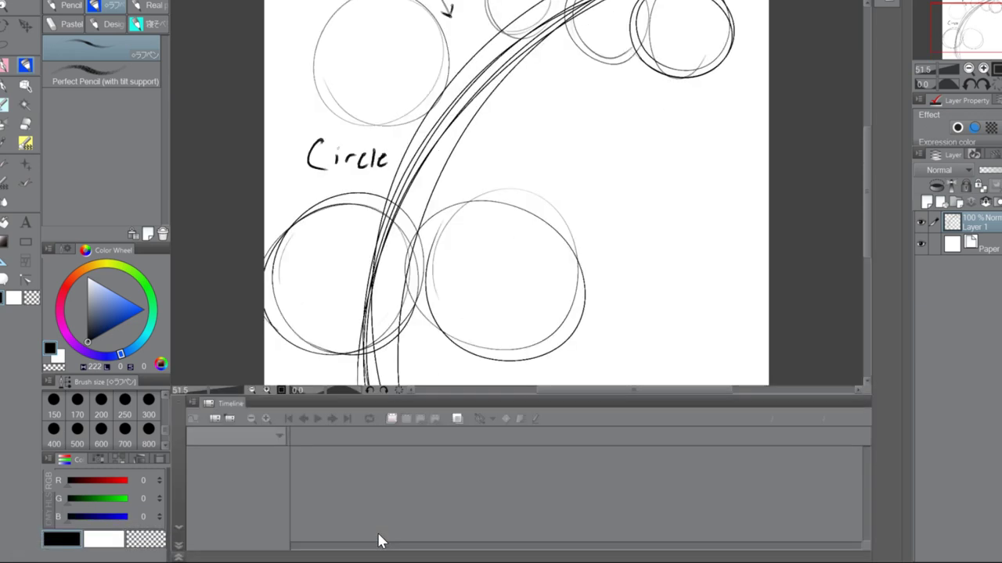
{"action": "left_click", "coordinate": [179, 529]}
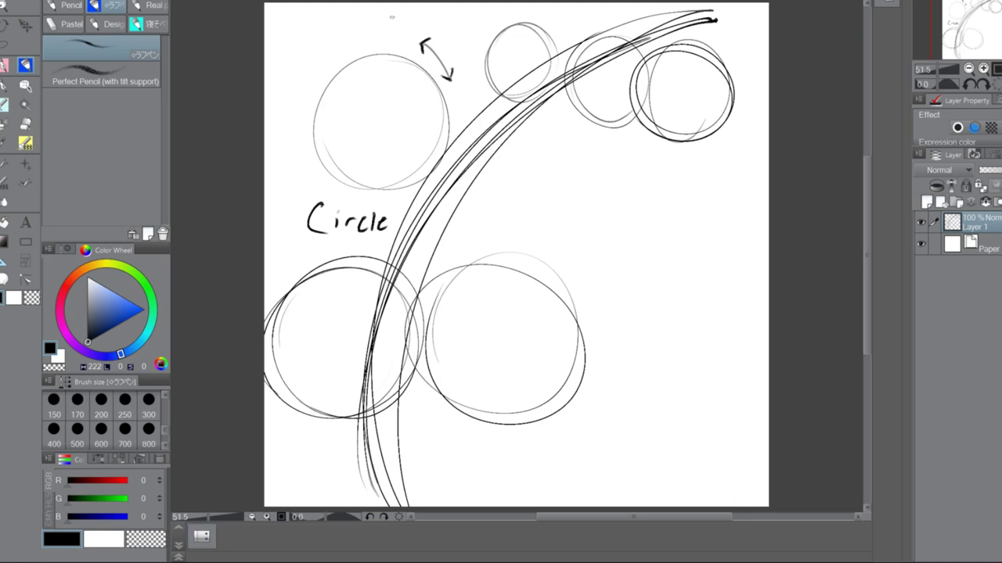
Undo the bundle of long arcs crossing the practice circles
{"action": "key", "text": "ctrl+z"}
{"action": "key", "text": "ctrl+z"}
{"action": "key", "text": "ctrl+z"}
{"action": "key", "text": "ctrl+z"}
{"action": "key", "text": "ctrl+z"}
{"action": "key", "text": "ctrl+z"}
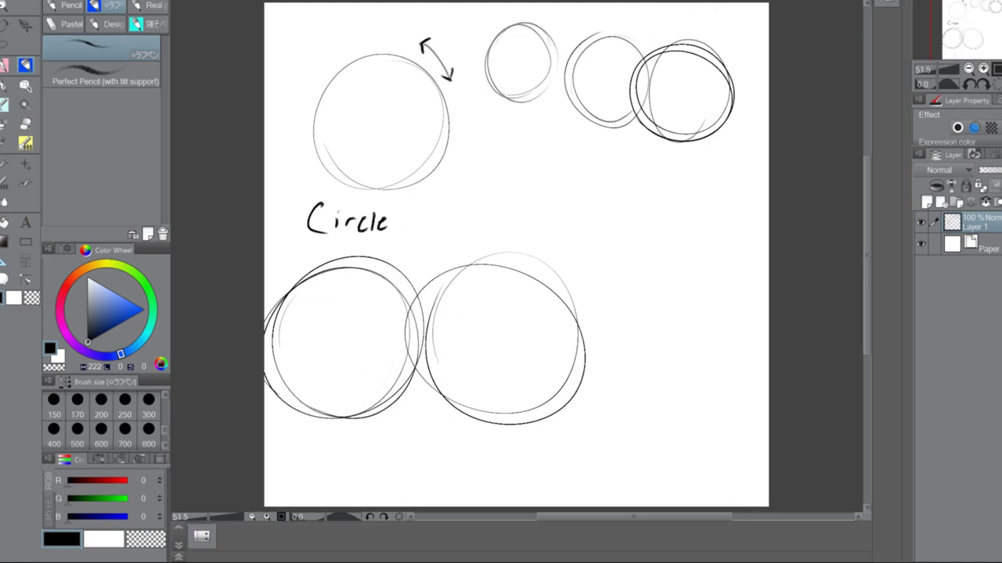
Draw overlapping shorter arcs above the lower middle circle, including one sweeping around beneath it
{"action": "mouse_move", "coordinate": [415, 288]}
{"action": "left_mouse_down"}
{"action": "mouse_move", "coordinate": [474, 173]}
{"action": "mouse_move", "coordinate": [544, 149]}
{"action": "mouse_move", "coordinate": [599, 144]}
{"action": "left_mouse_up"}
{"action": "left_click_drag", "start_coordinate": [423, 348], "coordinate": [599, 146]}
{"action": "left_click_drag", "start_coordinate": [478, 185], "coordinate": [662, 389]}
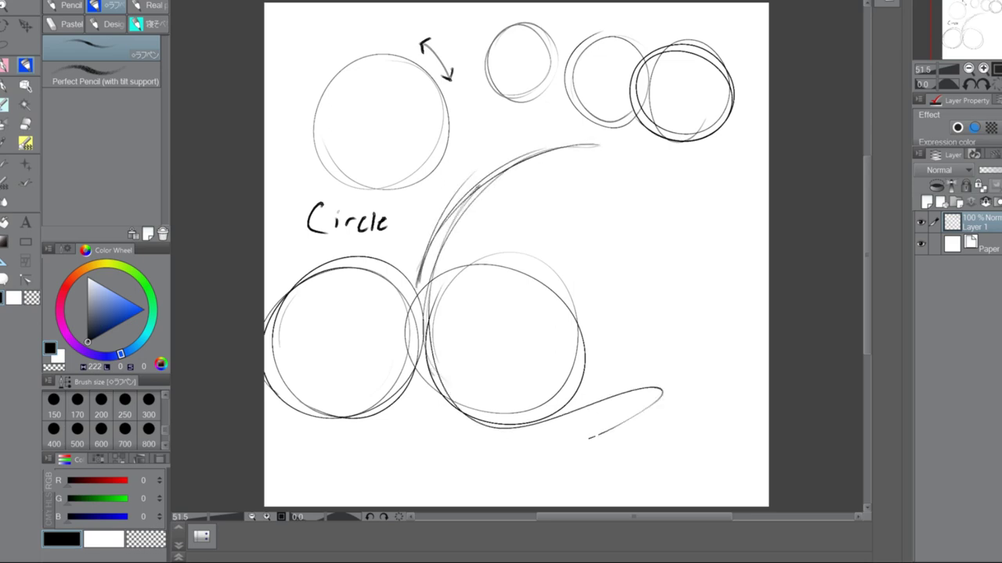
{"action": "left_click_drag", "start_coordinate": [374, 288], "coordinate": [430, 258]}
Undo the shorter arcs around the lower middle circle
{"action": "key", "text": "ctrl+z"}
{"action": "key", "text": "ctrl+z"}
{"action": "key", "text": "ctrl+z"}
{"action": "key", "text": "ctrl+z"}
{"action": "key", "text": "ctrl+z"}
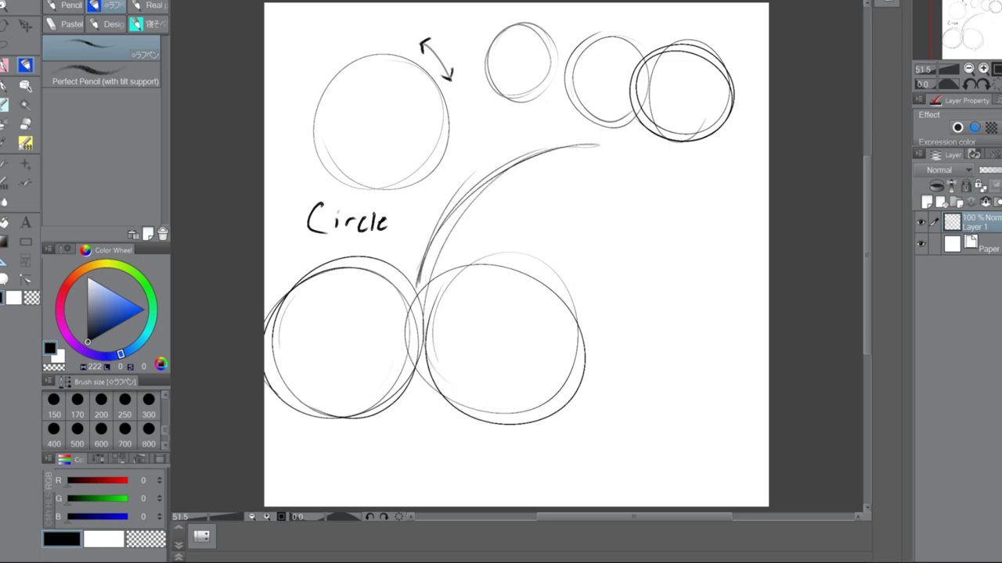
{"action": "key", "text": "ctrl+z"}
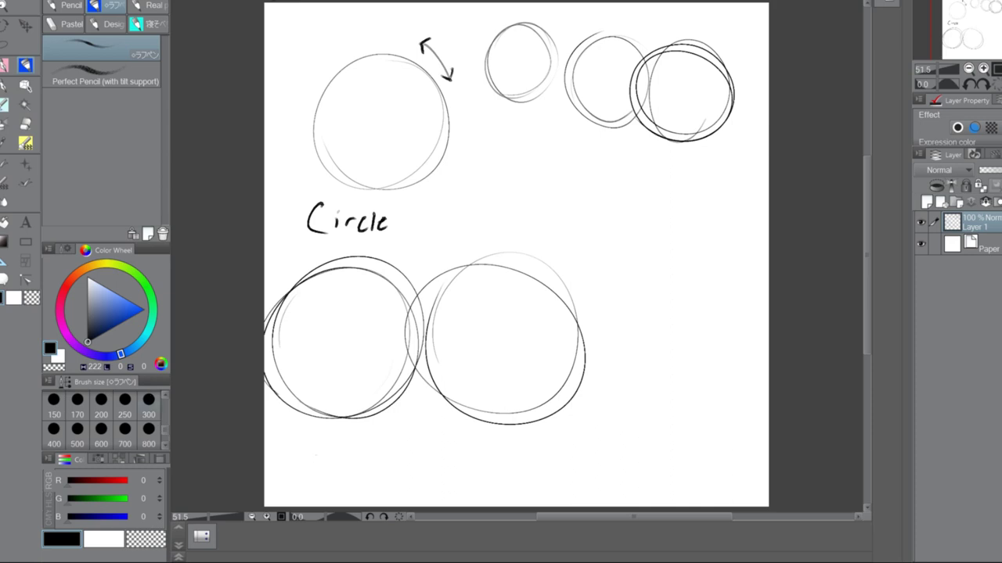
Draw a dense bundle of long diagonal strokes from the canvas's lower-left corner to its upper-right corner
{"action": "mouse_move", "coordinate": [294, 484]}
{"action": "left_mouse_down"}
{"action": "mouse_move", "coordinate": [334, 361]}
{"action": "mouse_move", "coordinate": [553, 126]}
{"action": "mouse_move", "coordinate": [413, 305]}
{"action": "mouse_move", "coordinate": [299, 507]}
{"action": "left_mouse_up"}
{"action": "left_click_drag", "start_coordinate": [417, 299], "coordinate": [765, 7]}
{"action": "left_click_drag", "start_coordinate": [626, 102], "coordinate": [305, 465]}
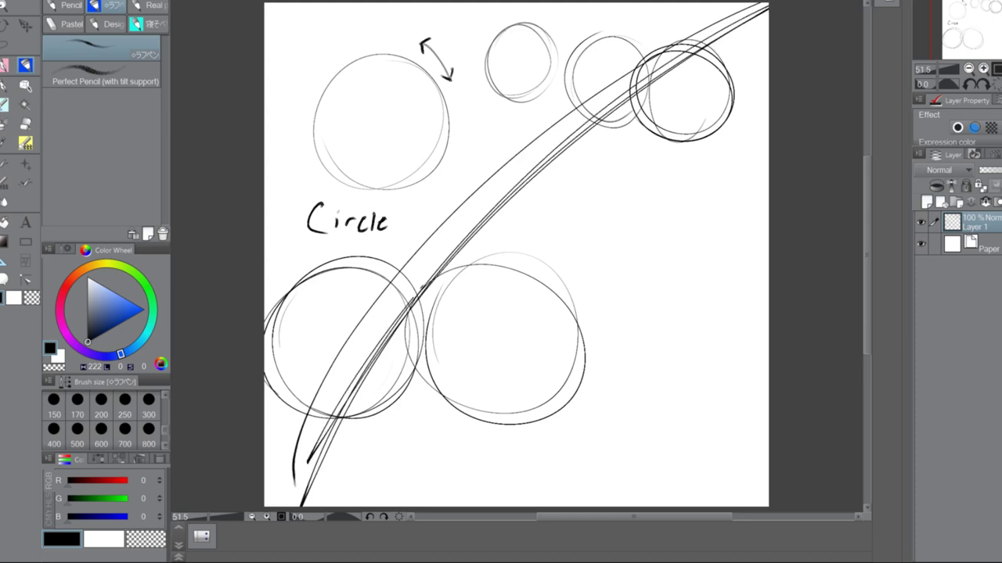
{"action": "left_click_drag", "start_coordinate": [736, 3], "coordinate": [294, 425]}
{"action": "left_click_drag", "start_coordinate": [637, 64], "coordinate": [290, 435]}
{"action": "left_click_drag", "start_coordinate": [375, 323], "coordinate": [707, 3]}
{"action": "left_click_drag", "start_coordinate": [693, 55], "coordinate": [275, 473]}
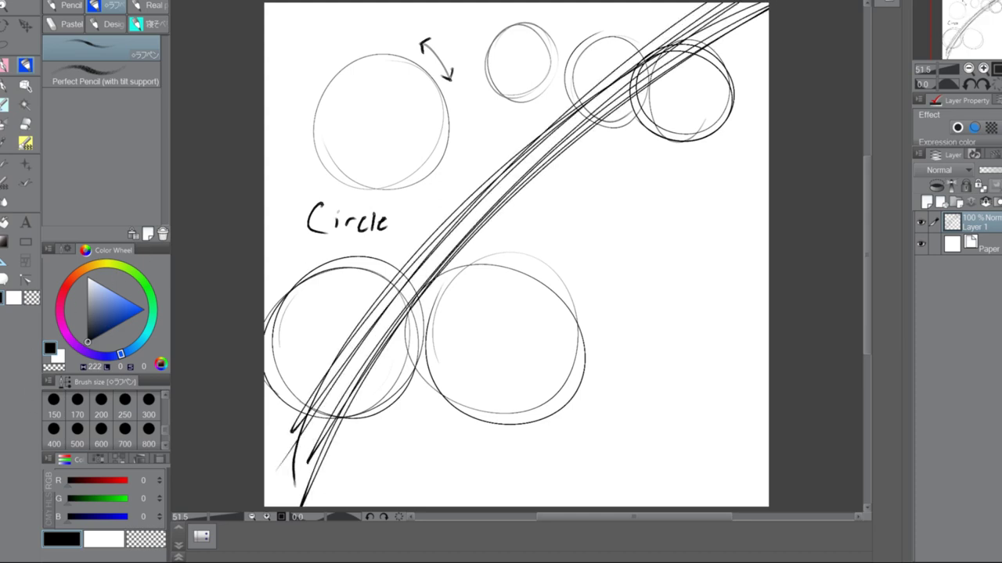
Draw many large tilted ellipses over the whole canvas, sweeping around the diagonal bundle of strokes
{"action": "mouse_move", "coordinate": [626, 17]}
{"action": "left_mouse_down"}
{"action": "mouse_move", "coordinate": [297, 195]}
{"action": "mouse_move", "coordinate": [266, 195]}
{"action": "mouse_move", "coordinate": [266, 219]}
{"action": "left_mouse_up"}
{"action": "left_click_drag", "start_coordinate": [650, 414], "coordinate": [422, 8]}
{"action": "left_click_drag", "start_coordinate": [313, 462], "coordinate": [767, 23]}
{"action": "left_click_drag", "start_coordinate": [767, 172], "coordinate": [469, 407]}
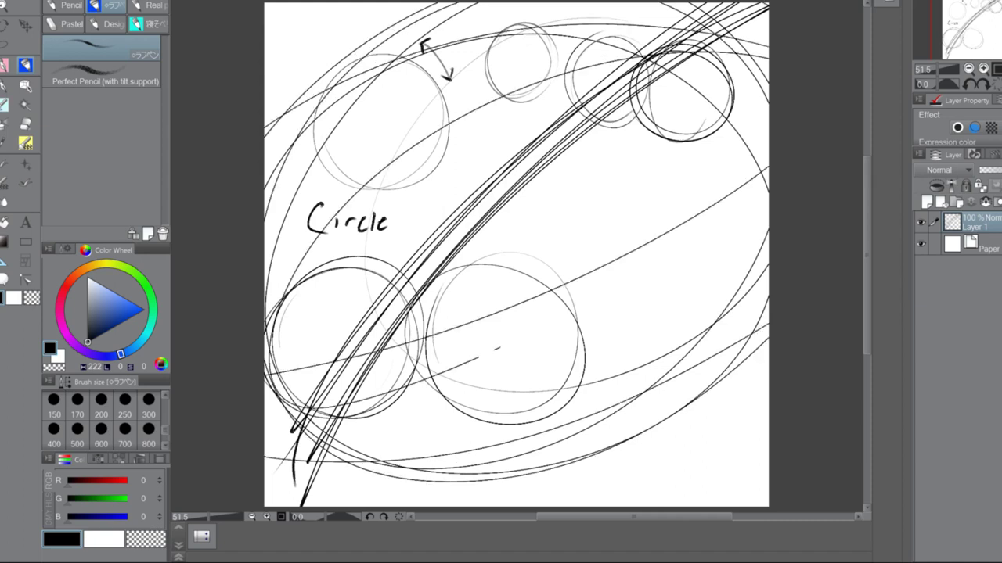
{"action": "left_click_drag", "start_coordinate": [767, 345], "coordinate": [313, 376]}
{"action": "mouse_move", "coordinate": [767, 32]}
{"action": "left_mouse_down"}
{"action": "mouse_move", "coordinate": [352, 391]}
{"action": "mouse_move", "coordinate": [751, 55]}
{"action": "mouse_move", "coordinate": [329, 383]}
{"action": "mouse_move", "coordinate": [500, 328]}
{"action": "left_mouse_up"}
{"action": "mouse_move", "coordinate": [673, 59]}
{"action": "left_mouse_down"}
{"action": "mouse_move", "coordinate": [461, 376]}
{"action": "mouse_move", "coordinate": [345, 411]}
{"action": "mouse_move", "coordinate": [665, 281]}
{"action": "left_mouse_up"}
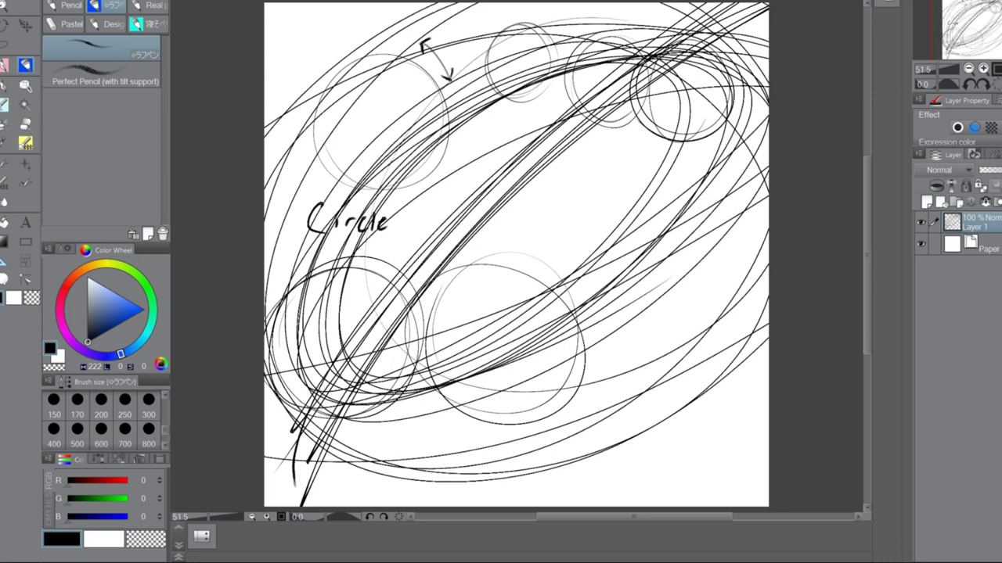
Undo all the large ellipses and the diagonal bundle of strokes
{"action": "key", "text": "ctrl+z"}
{"action": "key", "text": "ctrl+z"}
{"action": "key", "text": "ctrl+z"}
{"action": "key", "text": "ctrl+z"}
{"action": "key", "text": "ctrl+z"}
{"action": "key", "text": "ctrl+z"}
{"action": "key", "text": "ctrl+z"}
{"action": "key", "text": "ctrl+z"}
{"action": "key", "text": "ctrl+z"}
{"action": "key", "text": "ctrl+z"}
{"action": "key", "text": "ctrl+z"}
{"action": "key", "text": "ctrl+z"}
{"action": "key", "text": "ctrl+z"}
{"action": "key", "text": "ctrl+z"}
{"action": "key", "text": "ctrl+z"}
{"action": "key", "text": "ctrl+z"}
{"action": "key", "text": "ctrl+z"}
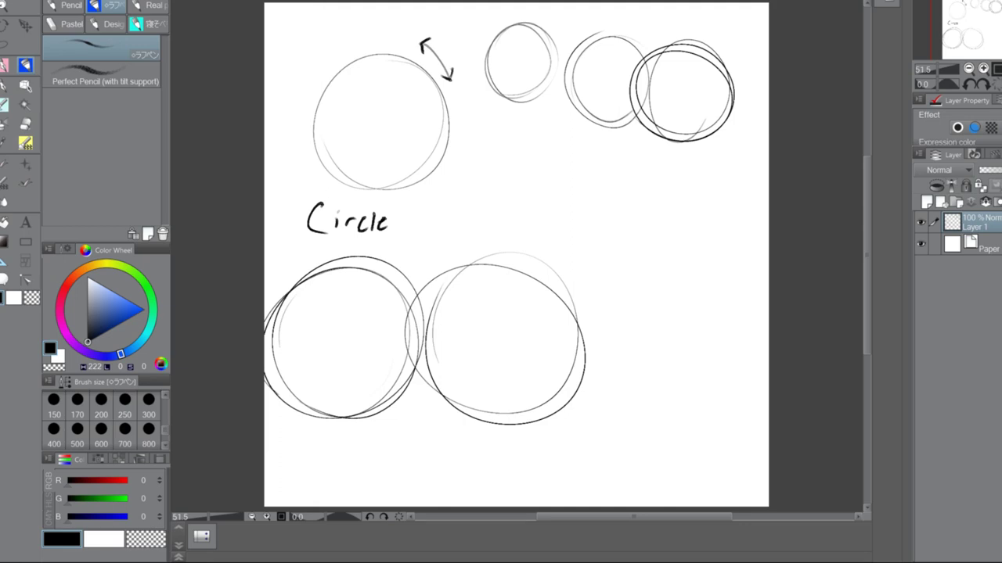
Undo the two large lower circles and the three upper-right circles, keeping only the labelled circle and its arrow
{"action": "key", "text": "ctrl+z"}
{"action": "key", "text": "ctrl+z"}
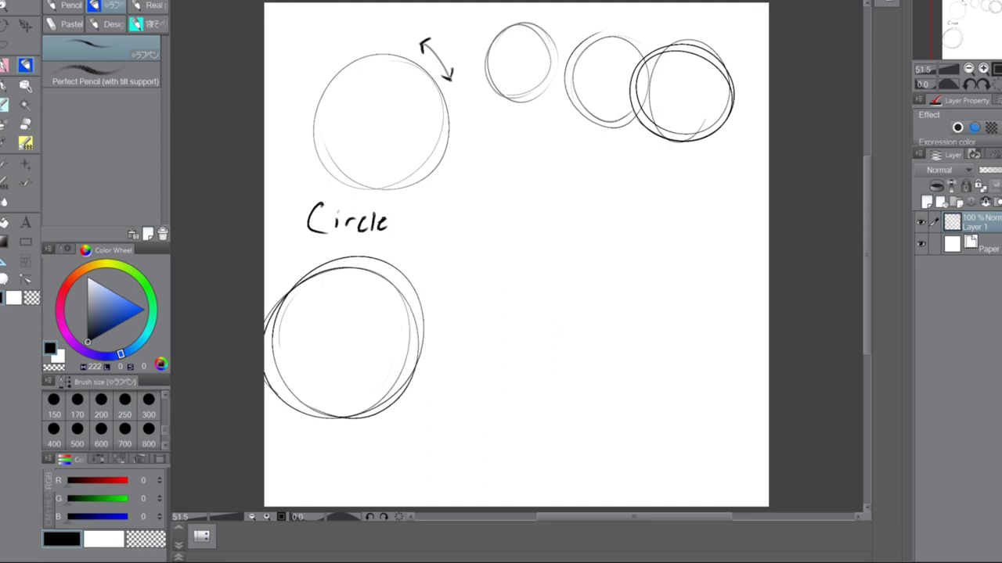
{"action": "key", "text": "ctrl+z"}
{"action": "key", "text": "ctrl+z"}
{"action": "key", "text": "ctrl+z"}
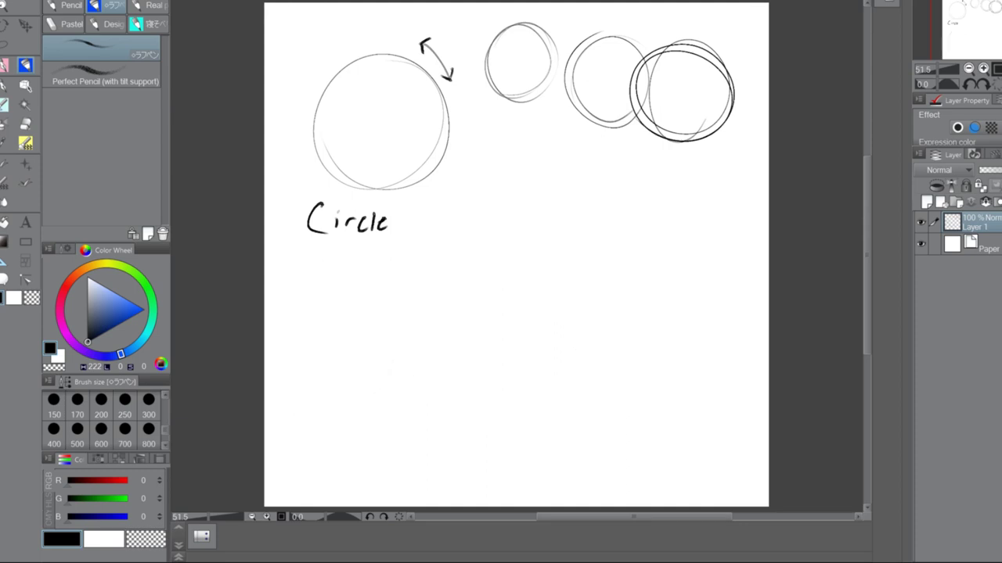
{"action": "key", "text": "ctrl+z"}
{"action": "key", "text": "ctrl+z"}
{"action": "key", "text": "ctrl+z"}
{"action": "key", "text": "ctrl+z"}
{"action": "key", "text": "ctrl+z"}
{"action": "key", "text": "ctrl+z"}
{"action": "key", "text": "ctrl+z"}
{"action": "key", "text": "ctrl+z"}
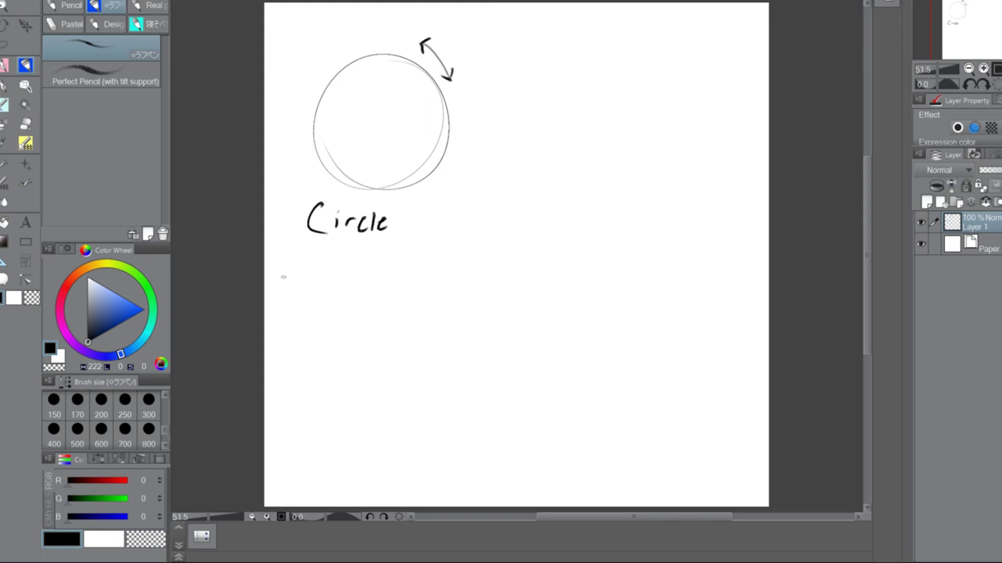
Mark end dots and draw a long diagonal line between the first pair and a steep line through the second pair, crossing it
{"action": "left_click", "coordinate": [301, 401]}
{"action": "left_click", "coordinate": [688, 57]}
{"action": "left_click_drag", "start_coordinate": [302, 401], "coordinate": [711, 48]}
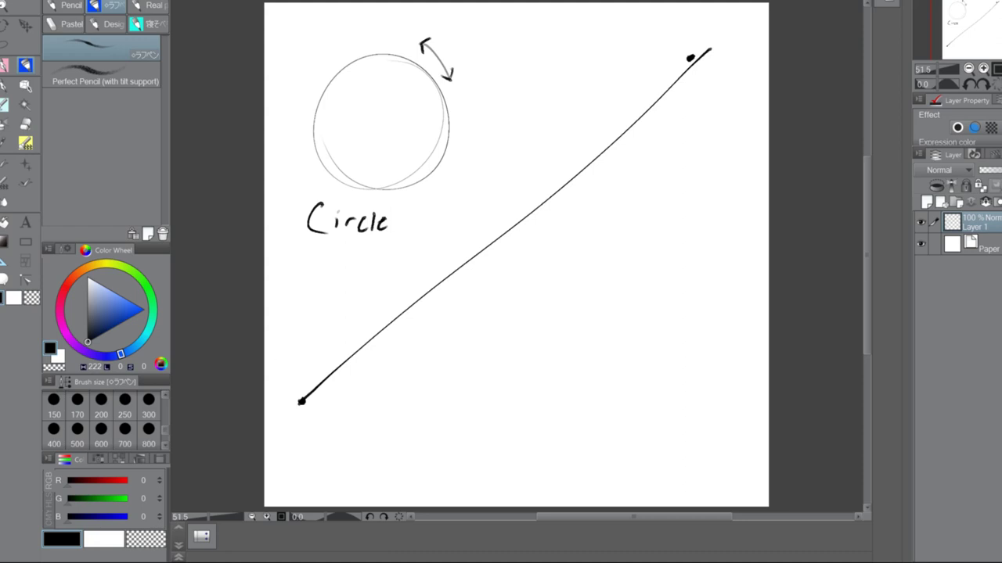
{"action": "left_click", "coordinate": [545, 65]}
{"action": "left_click_drag", "start_coordinate": [546, 65], "coordinate": [648, 416]}
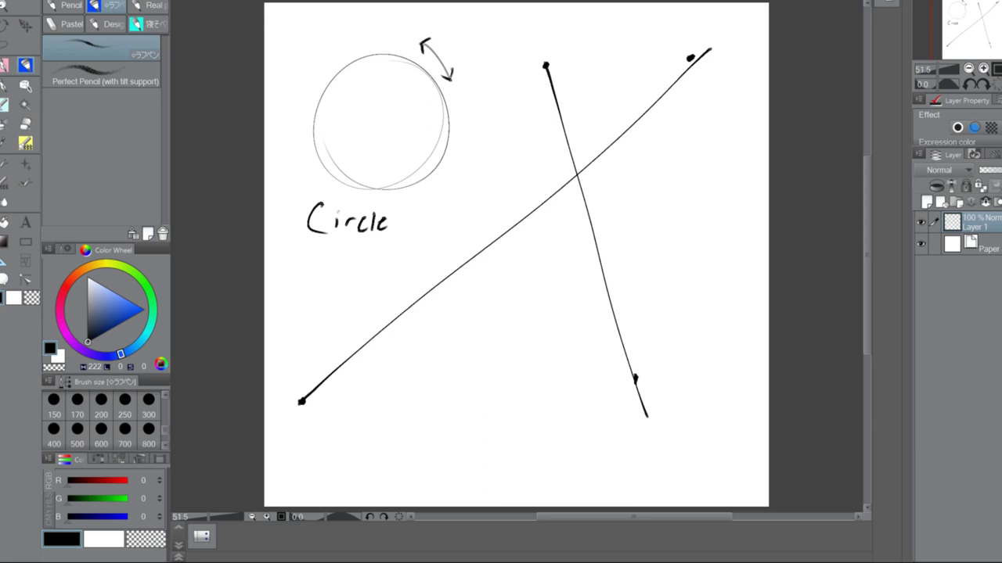
Mark two dots and draw a second diagonal below the first, plus a long vertical line down from a dot near the top
{"action": "left_click", "coordinate": [361, 454]}
{"action": "left_click", "coordinate": [704, 155]}
{"action": "left_click_drag", "start_coordinate": [361, 454], "coordinate": [670, 184]}
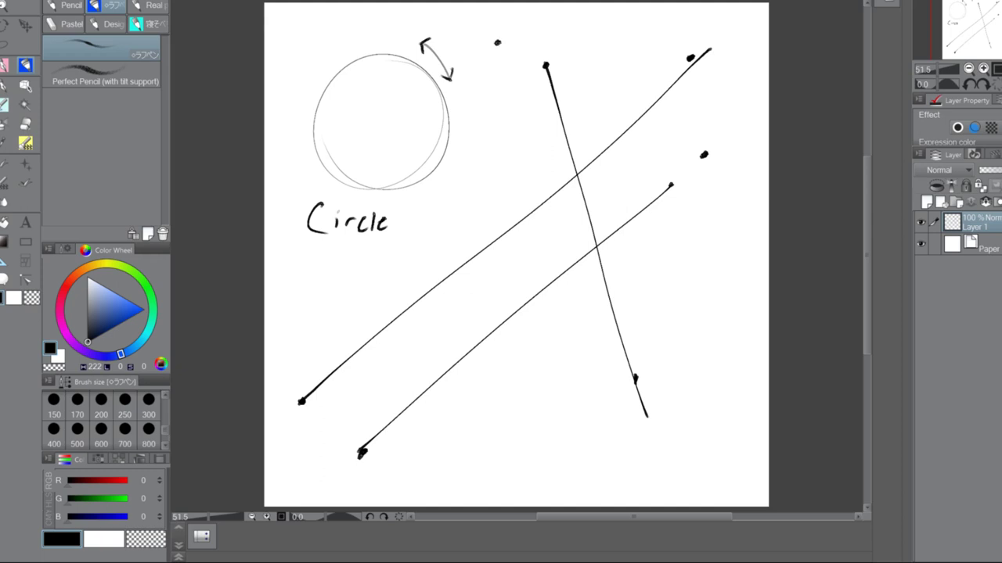
{"action": "mouse_move", "coordinate": [497, 43]}
{"action": "left_mouse_down"}
{"action": "mouse_move", "coordinate": [503, 457]}
{"action": "mouse_move", "coordinate": [485, 504]}
{"action": "left_mouse_up"}
Draw a steep line through two dots across the right-hand lines, and a short line joining two dots below the "Circle" label
{"action": "left_click", "coordinate": [610, 45]}
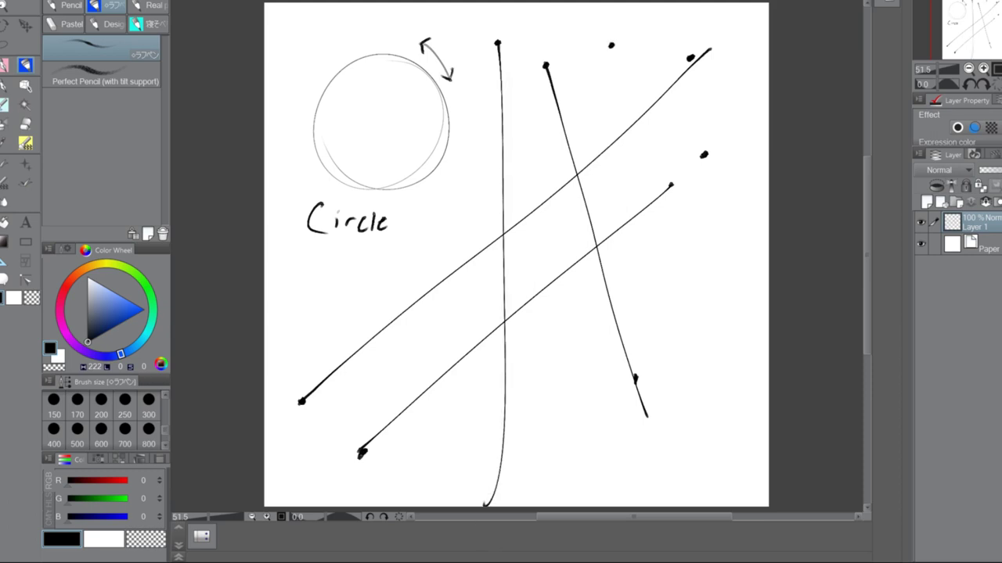
{"action": "left_click", "coordinate": [570, 377]}
{"action": "left_click_drag", "start_coordinate": [611, 45], "coordinate": [567, 423]}
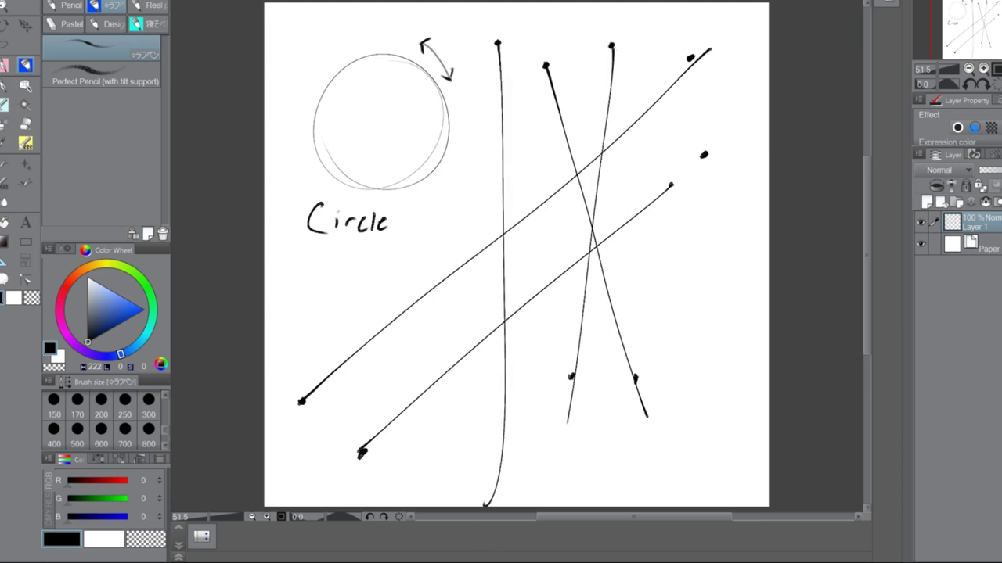
{"action": "left_click", "coordinate": [417, 246]}
{"action": "left_click_drag", "start_coordinate": [310, 282], "coordinate": [417, 249]}
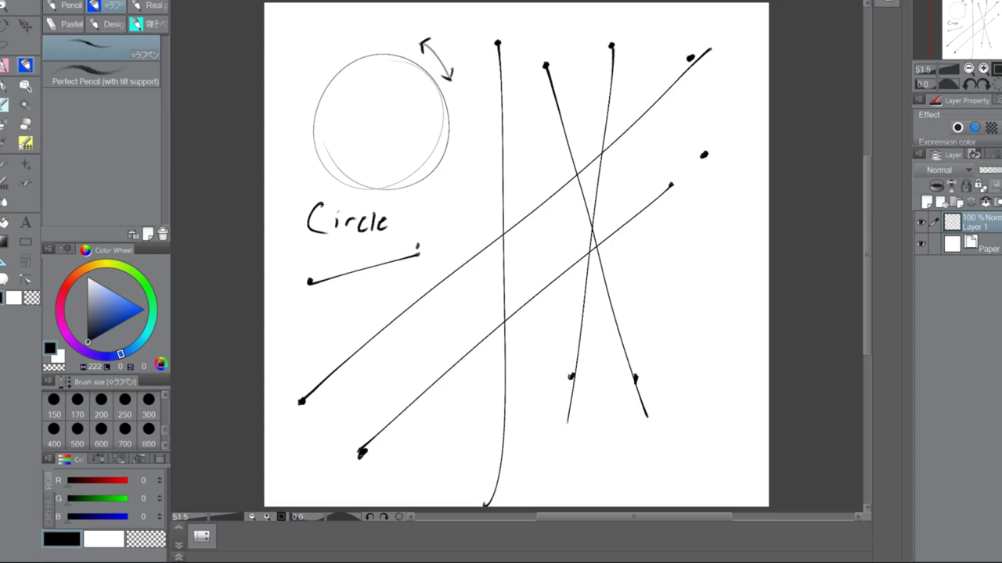
Mark a dot beside the "Circle" label and one near the right edge, and draw two shallow lines fanning rightward from the first dot
{"action": "left_click", "coordinate": [467, 198]}
{"action": "left_click", "coordinate": [701, 124]}
{"action": "left_click_drag", "start_coordinate": [467, 198], "coordinate": [729, 123]}
{"action": "left_click_drag", "start_coordinate": [466, 201], "coordinate": [722, 171]}
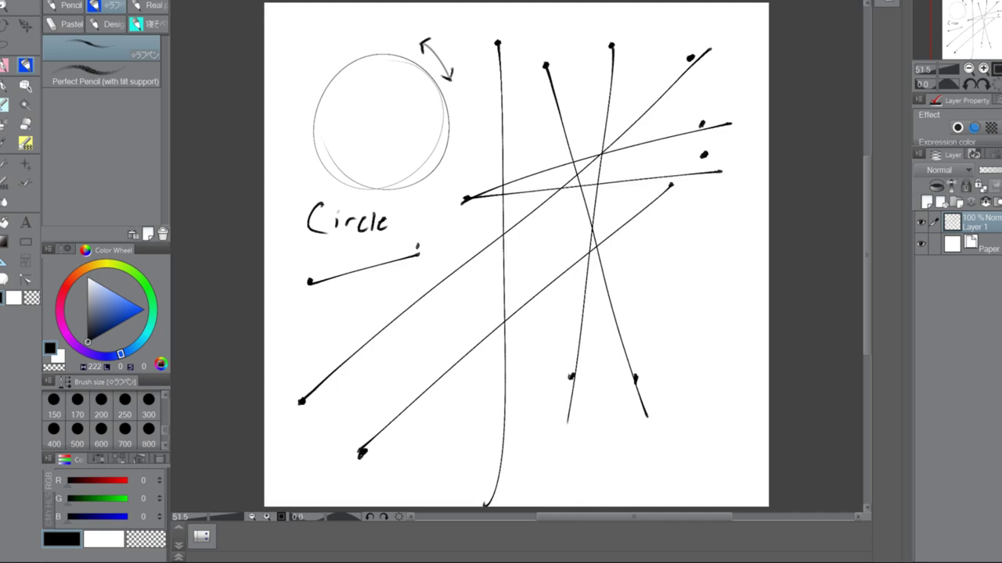
Connect the outer dots along the upper edge and down the right side with short line segments
{"action": "left_click_drag", "start_coordinate": [690, 58], "coordinate": [704, 156]}
{"action": "mouse_move", "coordinate": [498, 43]}
{"action": "left_mouse_down"}
{"action": "mouse_move", "coordinate": [544, 66]}
{"action": "mouse_move", "coordinate": [613, 47]}
{"action": "mouse_move", "coordinate": [701, 66]}
{"action": "left_mouse_up"}
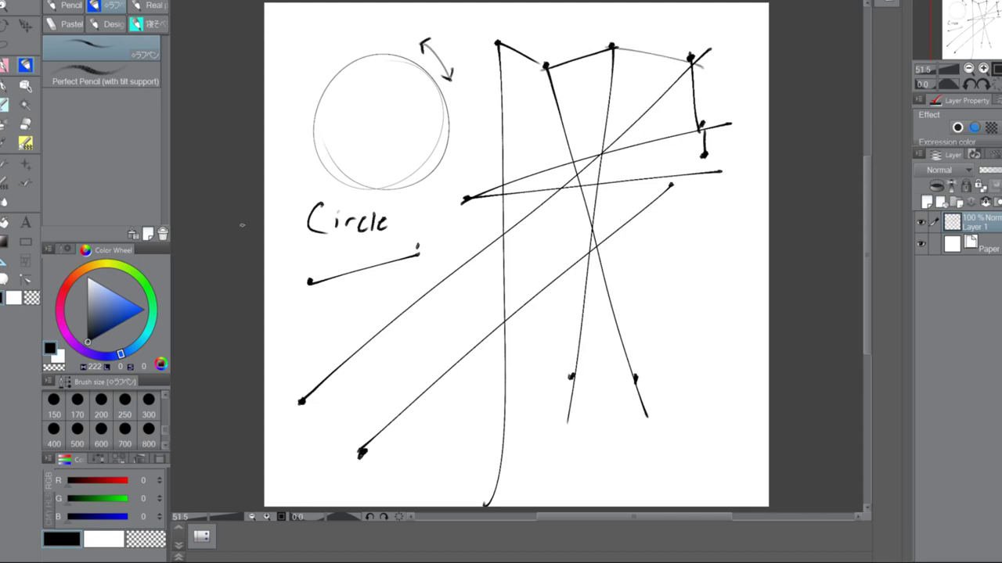
{"action": "left_click_drag", "start_coordinate": [704, 156], "coordinate": [667, 190]}
Draw lines from the central dot to the surrounding upper and lower dots, and link the lower dots with connecting strokes
{"action": "left_click_drag", "start_coordinate": [466, 199], "coordinate": [564, 59]}
{"action": "left_click_drag", "start_coordinate": [466, 198], "coordinate": [580, 91]}
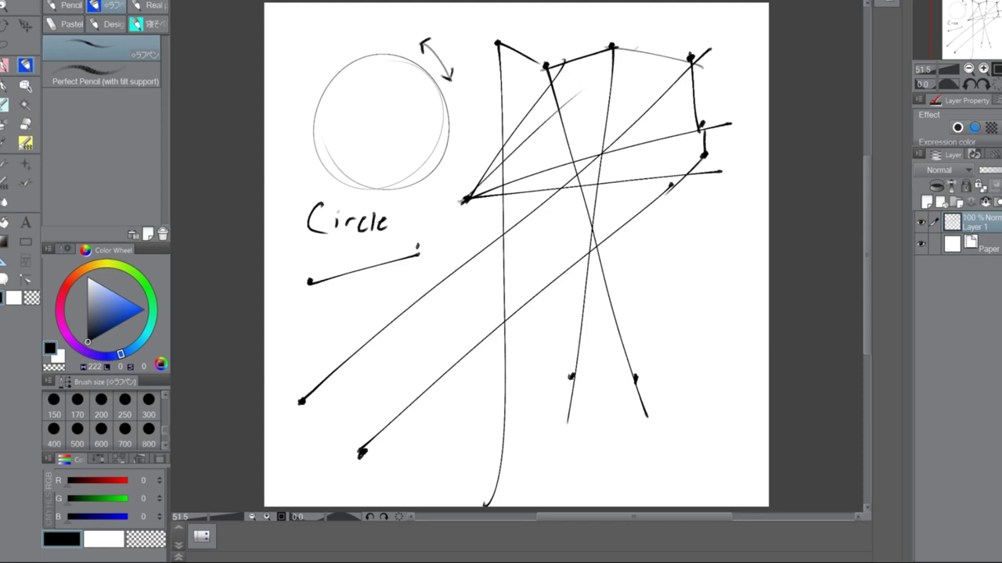
{"action": "left_click_drag", "start_coordinate": [467, 199], "coordinate": [636, 30]}
{"action": "mouse_move", "coordinate": [466, 199]}
{"action": "left_mouse_down"}
{"action": "mouse_move", "coordinate": [690, 59]}
{"action": "mouse_move", "coordinate": [416, 248]}
{"action": "left_mouse_up"}
{"action": "mouse_move", "coordinate": [310, 282]}
{"action": "left_mouse_down"}
{"action": "mouse_move", "coordinate": [466, 202]}
{"action": "mouse_move", "coordinate": [291, 403]}
{"action": "left_mouse_up"}
{"action": "mouse_move", "coordinate": [466, 201]}
{"action": "left_mouse_down"}
{"action": "mouse_move", "coordinate": [352, 474]}
{"action": "mouse_move", "coordinate": [368, 447]}
{"action": "mouse_move", "coordinate": [572, 376]}
{"action": "mouse_move", "coordinate": [635, 372]}
{"action": "left_mouse_up"}
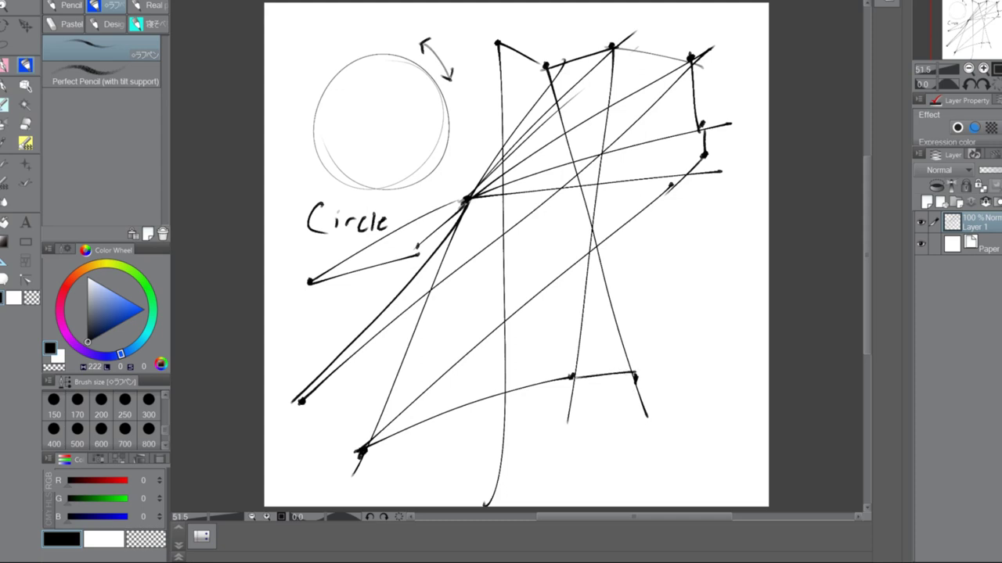
Mark a dot near the right edge and draw a long vertical line down from it to a second dot
{"action": "left_click", "coordinate": [694, 182]}
{"action": "left_click_drag", "start_coordinate": [694, 190], "coordinate": [686, 393]}
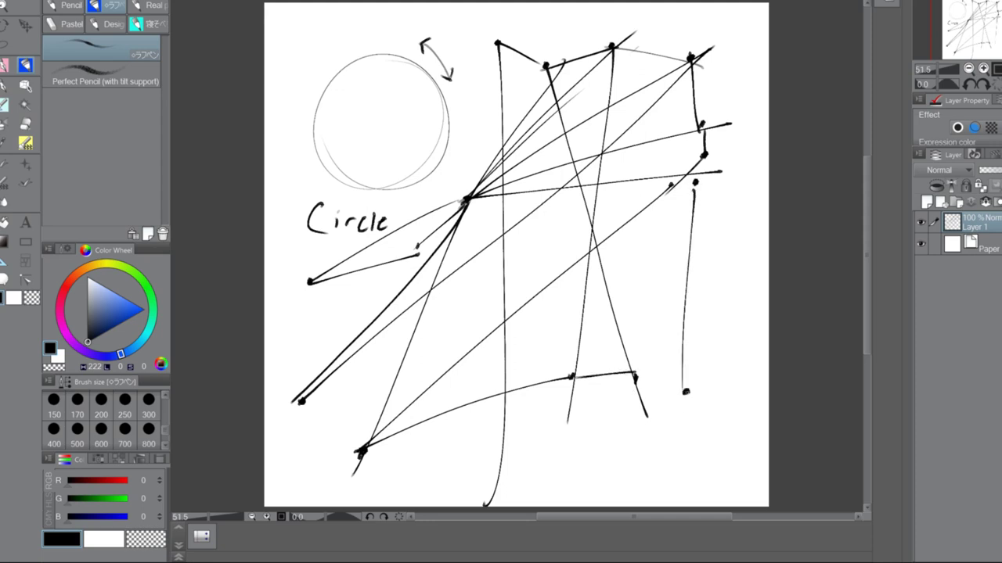
{"action": "left_click_drag", "start_coordinate": [694, 182], "coordinate": [694, 185]}
Remove all the dots and practice lines, keeping only the circle, its arrow and the "Circle" label
{"action": "left_click_drag", "start_coordinate": [750, 44], "coordinate": [733, 61]}
{"action": "key", "text": "ctrl+z"}
{"action": "left_click_drag", "start_coordinate": [700, 148], "coordinate": [673, 321]}
{"action": "left_click_drag", "start_coordinate": [688, 62], "coordinate": [649, 212]}
{"action": "left_click_drag", "start_coordinate": [618, 47], "coordinate": [619, 337]}
{"action": "mouse_move", "coordinate": [567, 86]}
{"action": "left_mouse_down"}
{"action": "mouse_move", "coordinate": [525, 161]}
{"action": "mouse_move", "coordinate": [532, 199]}
{"action": "mouse_move", "coordinate": [459, 195]}
{"action": "mouse_move", "coordinate": [419, 244]}
{"action": "mouse_move", "coordinate": [363, 286]}
{"action": "mouse_move", "coordinate": [374, 268]}
{"action": "mouse_move", "coordinate": [364, 438]}
{"action": "mouse_move", "coordinate": [465, 402]}
{"action": "mouse_move", "coordinate": [523, 488]}
{"action": "left_mouse_up"}
{"action": "mouse_move", "coordinate": [579, 274]}
{"action": "left_mouse_down"}
{"action": "mouse_move", "coordinate": [676, 465]}
{"action": "mouse_move", "coordinate": [642, 401]}
{"action": "left_mouse_up"}
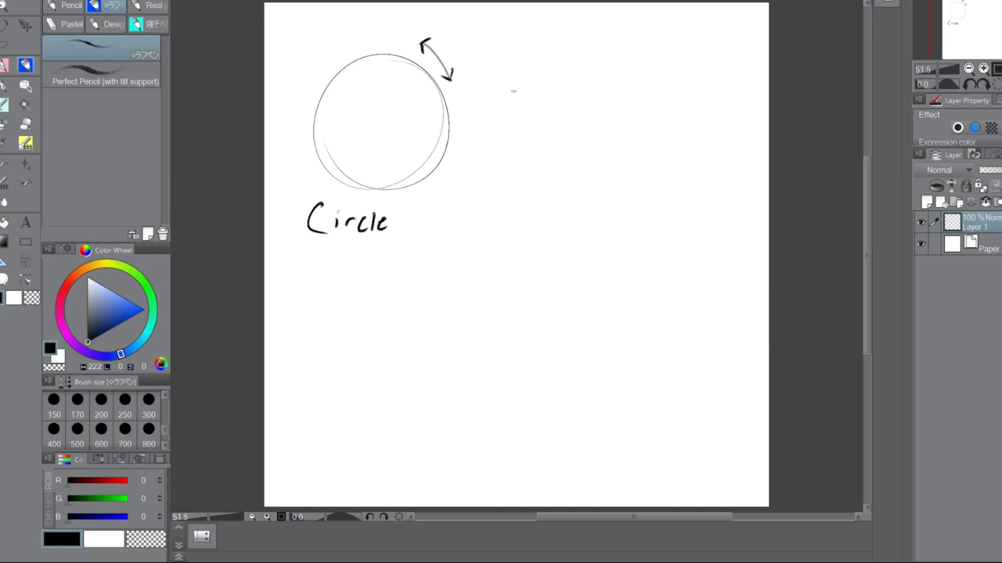
Draw a tall rectangle to the right of the circle and hand-letter "Rectangle" beneath it
{"action": "mouse_move", "coordinate": [513, 91]}
{"action": "left_mouse_down"}
{"action": "mouse_move", "coordinate": [507, 181]}
{"action": "mouse_move", "coordinate": [551, 86]}
{"action": "mouse_move", "coordinate": [576, 85]}
{"action": "left_mouse_up"}
{"action": "left_click_drag", "start_coordinate": [505, 182], "coordinate": [560, 176]}
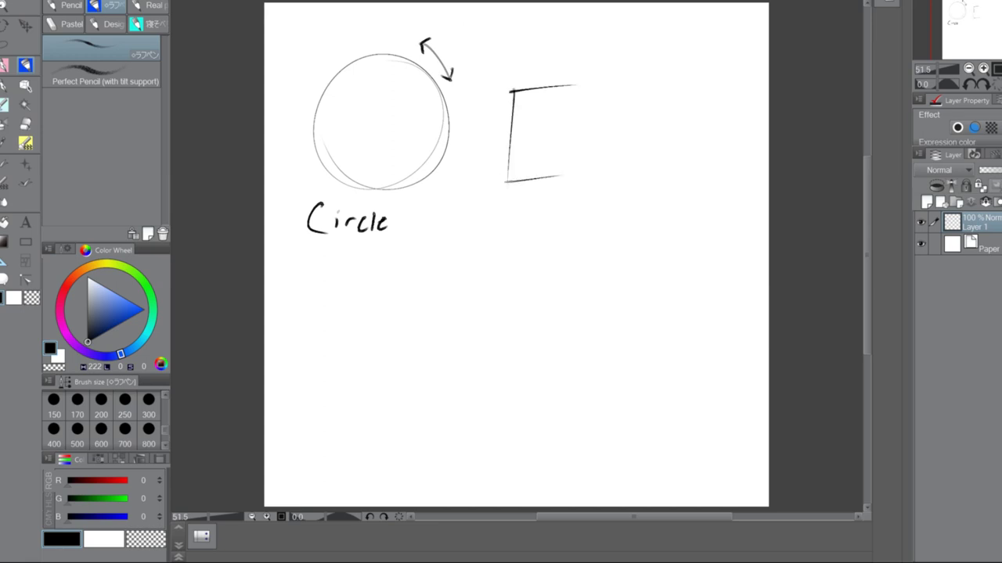
{"action": "left_click_drag", "start_coordinate": [571, 86], "coordinate": [565, 177]}
{"action": "mouse_move", "coordinate": [497, 210]}
{"action": "left_mouse_down"}
{"action": "mouse_move", "coordinate": [515, 234]}
{"action": "mouse_move", "coordinate": [542, 233]}
{"action": "left_mouse_up"}
{"action": "left_click_drag", "start_coordinate": [545, 225], "coordinate": [556, 232]}
{"action": "mouse_move", "coordinate": [557, 226]}
{"action": "left_mouse_down"}
{"action": "mouse_move", "coordinate": [568, 234]}
{"action": "mouse_move", "coordinate": [560, 243]}
{"action": "left_mouse_up"}
{"action": "mouse_move", "coordinate": [573, 212]}
{"action": "left_mouse_down"}
{"action": "mouse_move", "coordinate": [573, 230]}
{"action": "mouse_move", "coordinate": [591, 232]}
{"action": "left_mouse_up"}
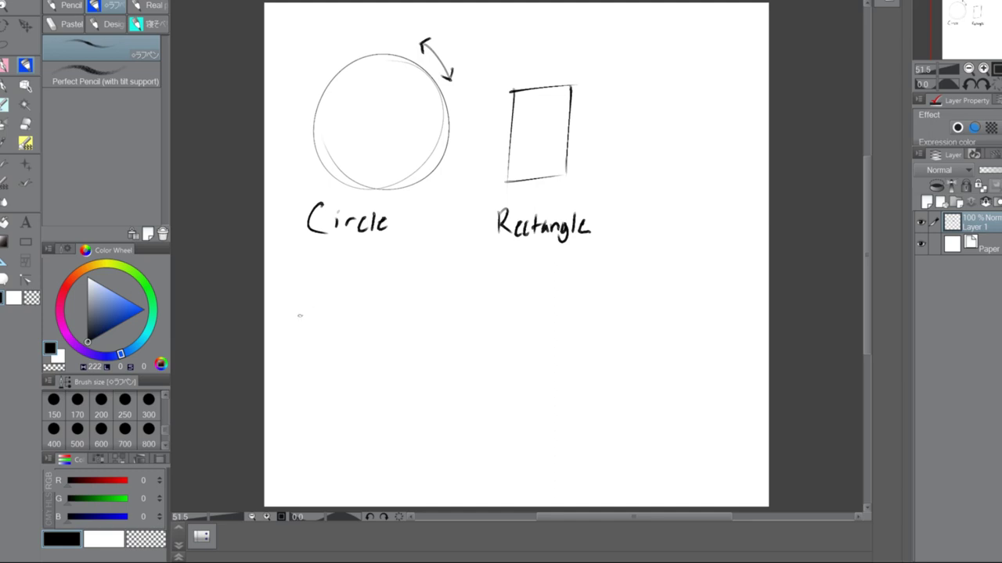
Draw a slanted flat ellipse below the "Circle" label and hand-letter "Ellipse" beneath it
{"action": "mouse_move", "coordinate": [300, 316]}
{"action": "left_mouse_down"}
{"action": "mouse_move", "coordinate": [276, 341]}
{"action": "mouse_move", "coordinate": [344, 297]}
{"action": "left_mouse_up"}
{"action": "mouse_move", "coordinate": [318, 359]}
{"action": "left_mouse_down"}
{"action": "mouse_move", "coordinate": [317, 376]}
{"action": "mouse_move", "coordinate": [353, 365]}
{"action": "mouse_move", "coordinate": [353, 377]}
{"action": "left_mouse_up"}
{"action": "mouse_move", "coordinate": [354, 357]}
{"action": "left_mouse_down"}
{"action": "mouse_move", "coordinate": [354, 368]}
{"action": "mouse_move", "coordinate": [374, 360]}
{"action": "left_mouse_up"}
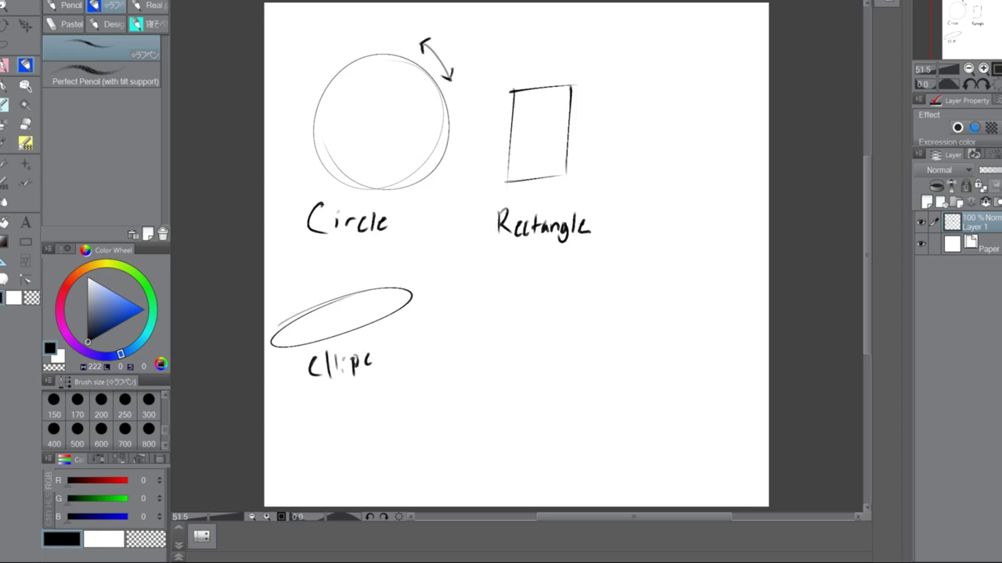
{"action": "key", "text": "ctrl+z"}
{"action": "left_click", "coordinate": [28, 242]}
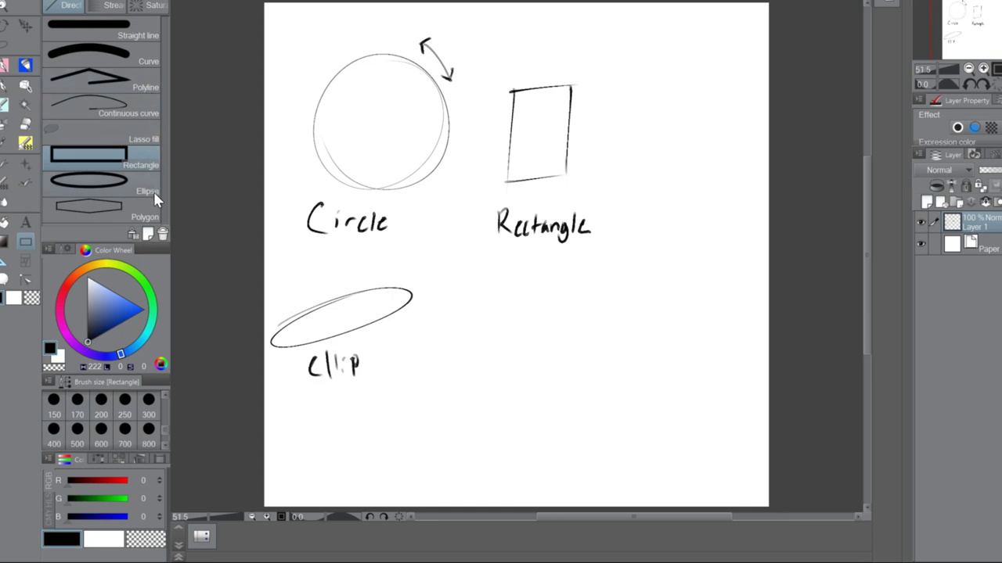
{"action": "left_click", "coordinate": [26, 66]}
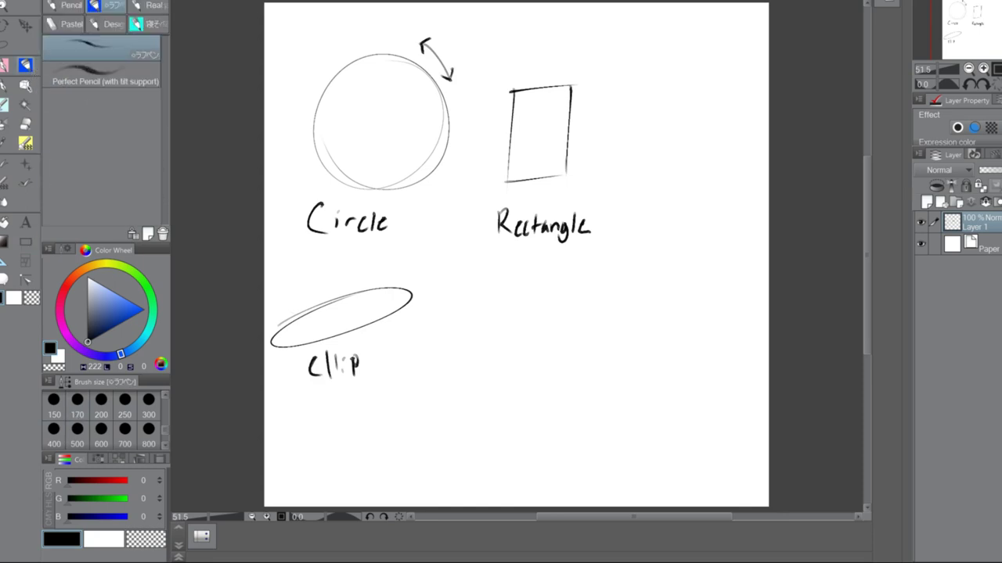
{"action": "mouse_move", "coordinate": [332, 350]}
{"action": "left_mouse_down"}
{"action": "mouse_move", "coordinate": [334, 375]}
{"action": "mouse_move", "coordinate": [365, 363]}
{"action": "mouse_move", "coordinate": [363, 374]}
{"action": "left_mouse_up"}
{"action": "left_click_drag", "start_coordinate": [377, 364], "coordinate": [385, 360]}
Draw a small cube to the right of the ellipse and a cylinder beside the cube
{"action": "left_click_drag", "start_coordinate": [452, 296], "coordinate": [453, 340]}
{"action": "mouse_move", "coordinate": [452, 297]}
{"action": "left_mouse_down"}
{"action": "mouse_move", "coordinate": [511, 299]}
{"action": "mouse_move", "coordinate": [491, 340]}
{"action": "left_mouse_up"}
{"action": "mouse_move", "coordinate": [507, 305]}
{"action": "left_mouse_down"}
{"action": "mouse_move", "coordinate": [506, 337]}
{"action": "mouse_move", "coordinate": [457, 341]}
{"action": "mouse_move", "coordinate": [510, 332]}
{"action": "left_mouse_up"}
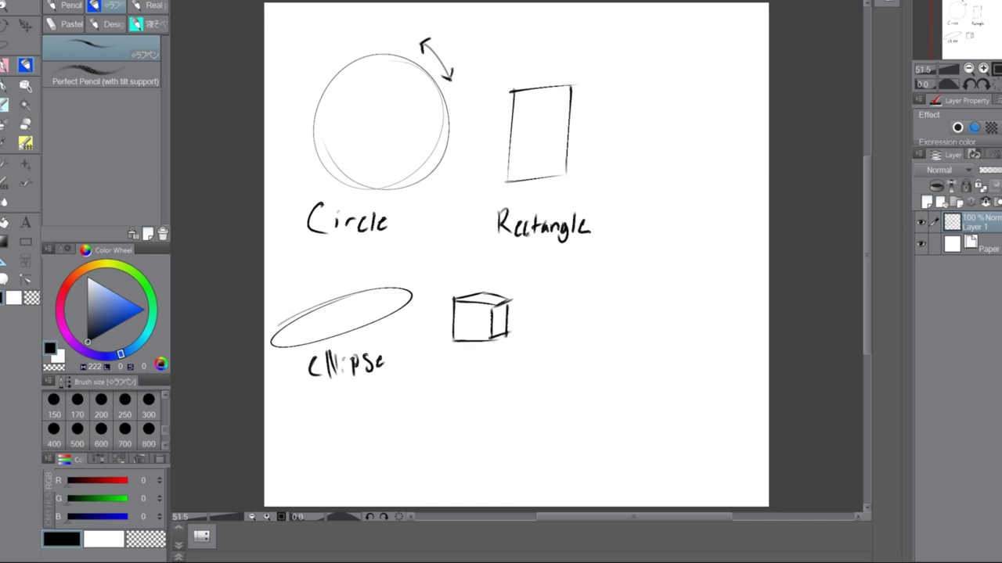
{"action": "mouse_move", "coordinate": [562, 303]}
{"action": "left_mouse_down"}
{"action": "mouse_move", "coordinate": [581, 317]}
{"action": "mouse_move", "coordinate": [564, 310]}
{"action": "mouse_move", "coordinate": [563, 358]}
{"action": "left_mouse_up"}
{"action": "left_click_drag", "start_coordinate": [626, 311], "coordinate": [624, 352]}
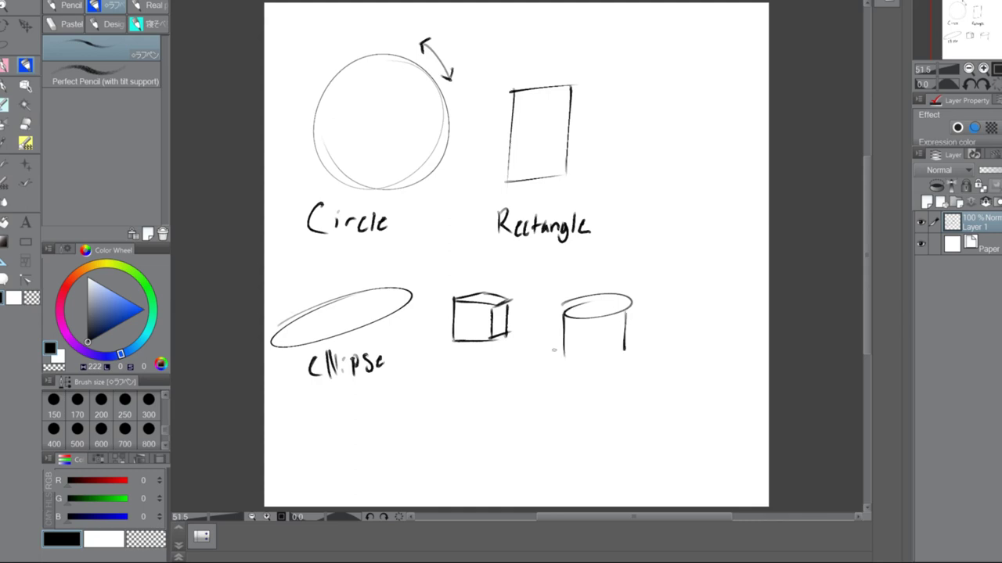
{"action": "left_click_drag", "start_coordinate": [564, 359], "coordinate": [627, 351]}
Hand-letter "Cube" under the cube and "Cylinder" under the cylinder
{"action": "mouse_move", "coordinate": [447, 358]}
{"action": "left_mouse_down"}
{"action": "mouse_move", "coordinate": [447, 372]}
{"action": "mouse_move", "coordinate": [463, 376]}
{"action": "left_mouse_up"}
{"action": "left_click_drag", "start_coordinate": [470, 368], "coordinate": [479, 374]}
{"action": "left_click_drag", "start_coordinate": [577, 368], "coordinate": [569, 381]}
{"action": "mouse_move", "coordinate": [581, 370]}
{"action": "left_mouse_down"}
{"action": "mouse_move", "coordinate": [596, 384]}
{"action": "mouse_move", "coordinate": [616, 380]}
{"action": "left_mouse_up"}
{"action": "left_click_drag", "start_coordinate": [623, 364], "coordinate": [620, 380]}
{"action": "left_click_drag", "start_coordinate": [626, 376], "coordinate": [641, 370]}
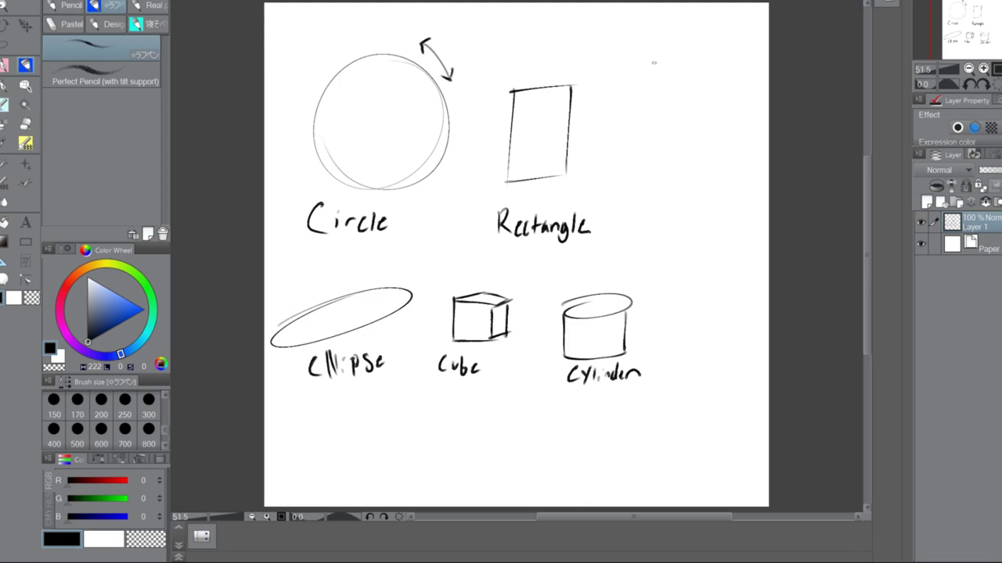
Draw a sphere with horizontal and vertical contour ellipses to the right of the rectangle and label it "Sphere"
{"action": "left_click_drag", "start_coordinate": [688, 137], "coordinate": [699, 64]}
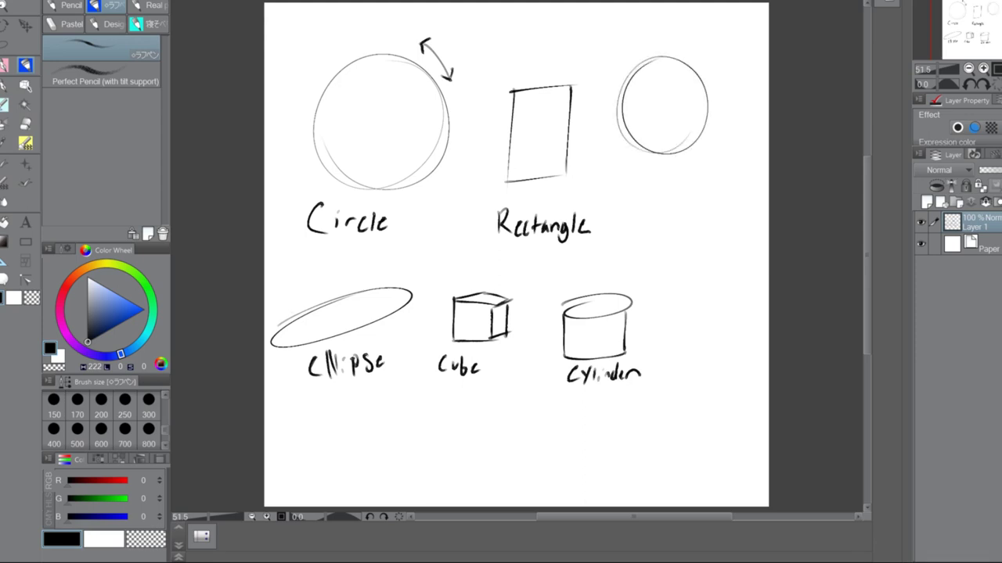
{"action": "mouse_move", "coordinate": [623, 117]}
{"action": "left_mouse_down"}
{"action": "mouse_move", "coordinate": [691, 121]}
{"action": "mouse_move", "coordinate": [619, 123]}
{"action": "mouse_move", "coordinate": [703, 98]}
{"action": "mouse_move", "coordinate": [630, 124]}
{"action": "left_mouse_up"}
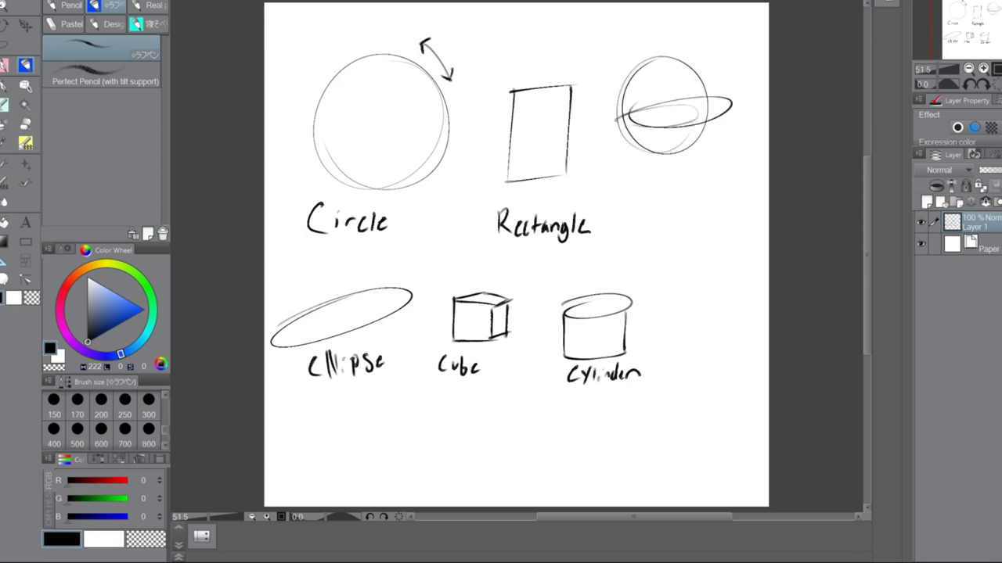
{"action": "mouse_move", "coordinate": [656, 61]}
{"action": "left_mouse_down"}
{"action": "mouse_move", "coordinate": [655, 161]}
{"action": "mouse_move", "coordinate": [652, 62]}
{"action": "left_mouse_up"}
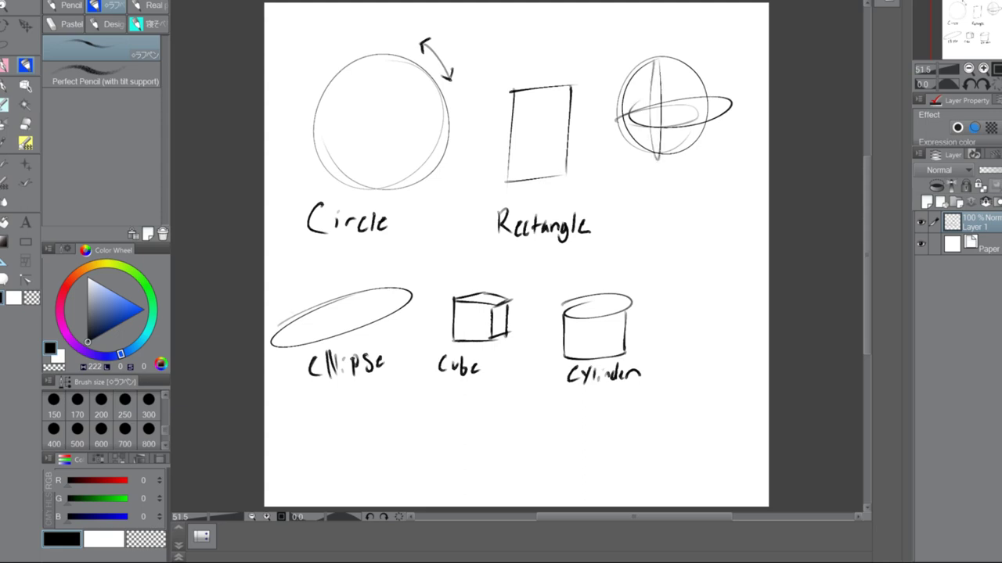
{"action": "mouse_move", "coordinate": [643, 183]}
{"action": "left_mouse_down"}
{"action": "mouse_move", "coordinate": [633, 201]}
{"action": "mouse_move", "coordinate": [649, 206]}
{"action": "mouse_move", "coordinate": [661, 191]}
{"action": "left_mouse_up"}
{"action": "mouse_move", "coordinate": [665, 181]}
{"action": "left_mouse_down"}
{"action": "mouse_move", "coordinate": [664, 201]}
{"action": "mouse_move", "coordinate": [687, 191]}
{"action": "left_mouse_up"}
{"action": "left_click_drag", "start_coordinate": [689, 200], "coordinate": [705, 191]}
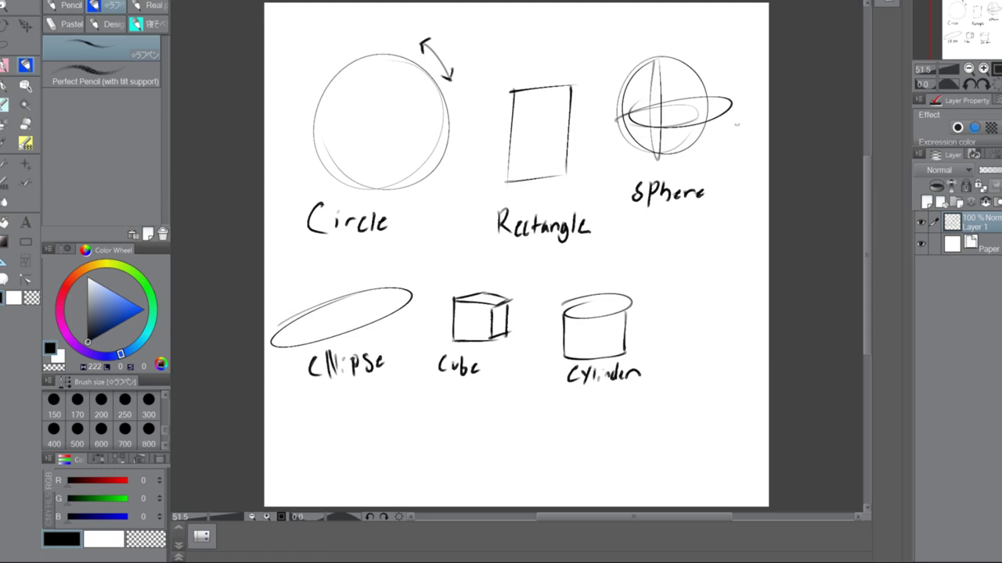
Draw an inverted cone with an elliptical opening and inner contour lines to the right of the cylinder
{"action": "left_click_drag", "start_coordinate": [865, 158], "coordinate": [856, 221]}
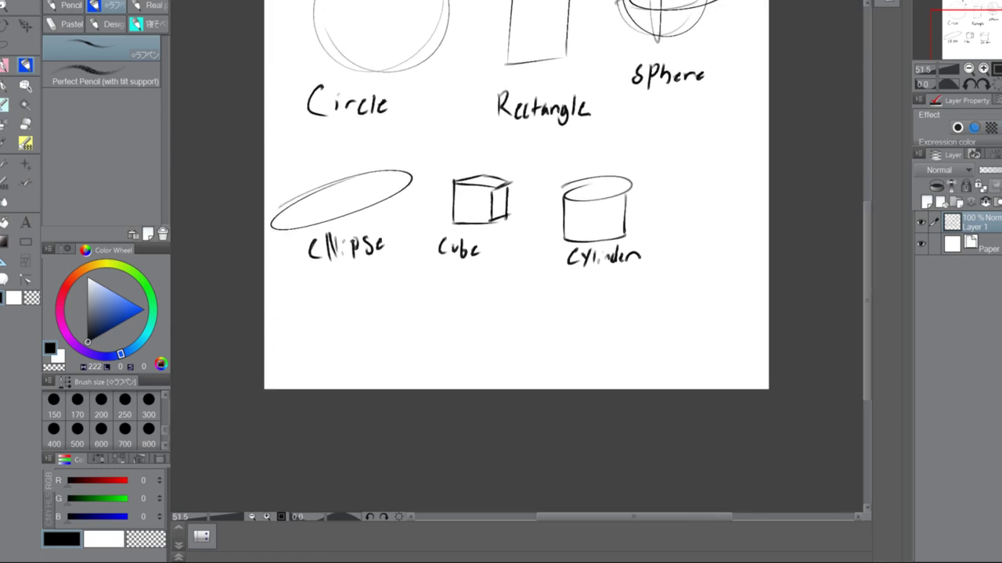
{"action": "left_click_drag", "start_coordinate": [670, 176], "coordinate": [701, 242]}
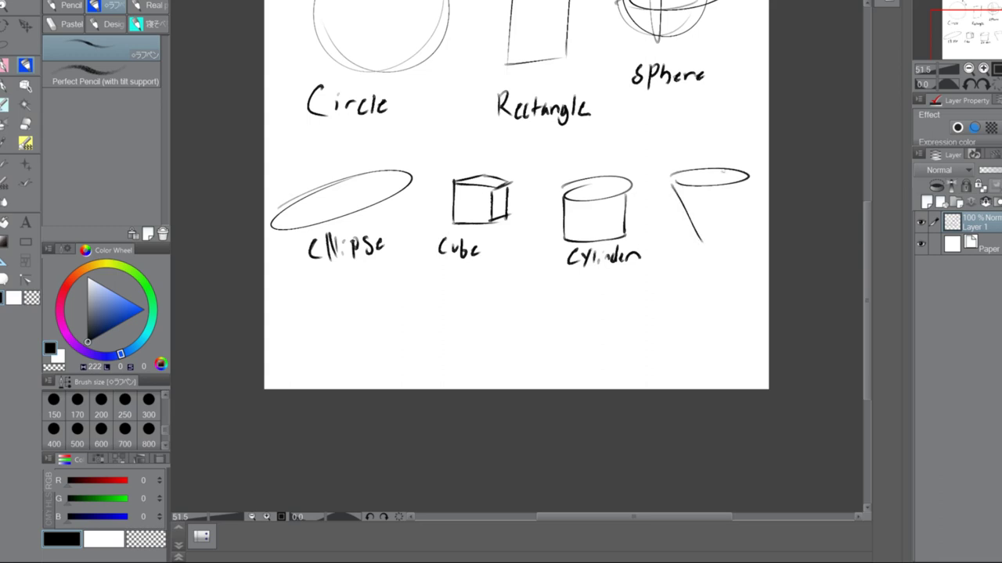
{"action": "mouse_move", "coordinate": [746, 178]}
{"action": "left_mouse_down"}
{"action": "mouse_move", "coordinate": [709, 233]}
{"action": "mouse_move", "coordinate": [715, 189]}
{"action": "left_mouse_up"}
{"action": "left_click_drag", "start_coordinate": [708, 188], "coordinate": [702, 236]}
Hand-letter "Family ~" in large writing below the row of shapes
{"action": "mouse_move", "coordinate": [867, 219]}
{"action": "left_mouse_down"}
{"action": "mouse_move", "coordinate": [874, 133]}
{"action": "mouse_move", "coordinate": [859, 229]}
{"action": "left_mouse_up"}
{"action": "mouse_move", "coordinate": [388, 301]}
{"action": "left_mouse_down"}
{"action": "mouse_move", "coordinate": [390, 345]}
{"action": "mouse_move", "coordinate": [415, 296]}
{"action": "left_mouse_up"}
{"action": "mouse_move", "coordinate": [393, 328]}
{"action": "left_mouse_down"}
{"action": "mouse_move", "coordinate": [413, 322]}
{"action": "mouse_move", "coordinate": [438, 333]}
{"action": "left_mouse_up"}
{"action": "left_click_drag", "start_coordinate": [441, 335], "coordinate": [462, 335]}
{"action": "left_click_drag", "start_coordinate": [461, 316], "coordinate": [469, 335]}
{"action": "mouse_move", "coordinate": [471, 321]}
{"action": "left_mouse_down"}
{"action": "mouse_move", "coordinate": [477, 344]}
{"action": "mouse_move", "coordinate": [518, 327]}
{"action": "left_mouse_up"}
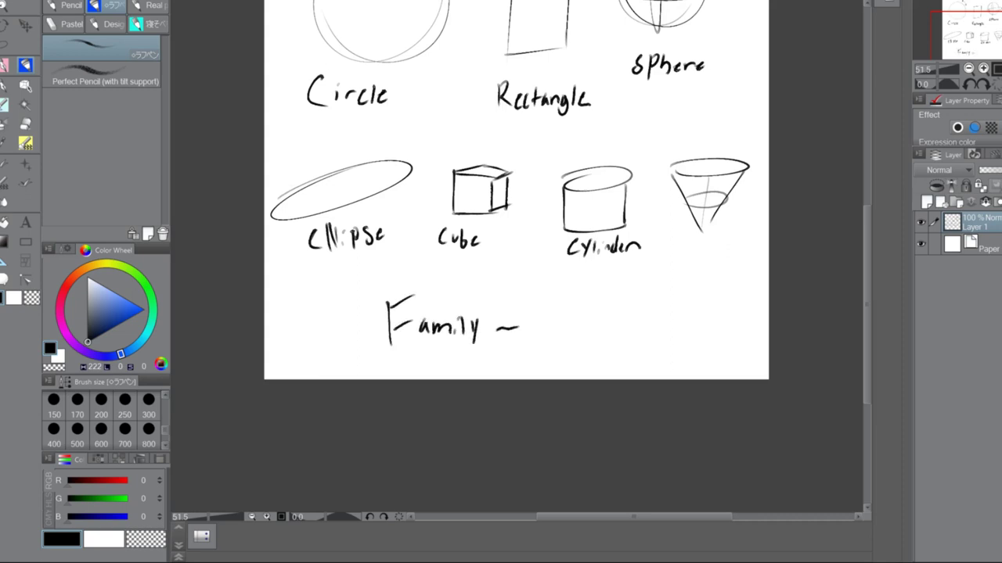
Draw crossing vertical and horizontal centre lines through the circle and the rectangle
{"action": "left_click_drag", "start_coordinate": [868, 215], "coordinate": [844, 251]}
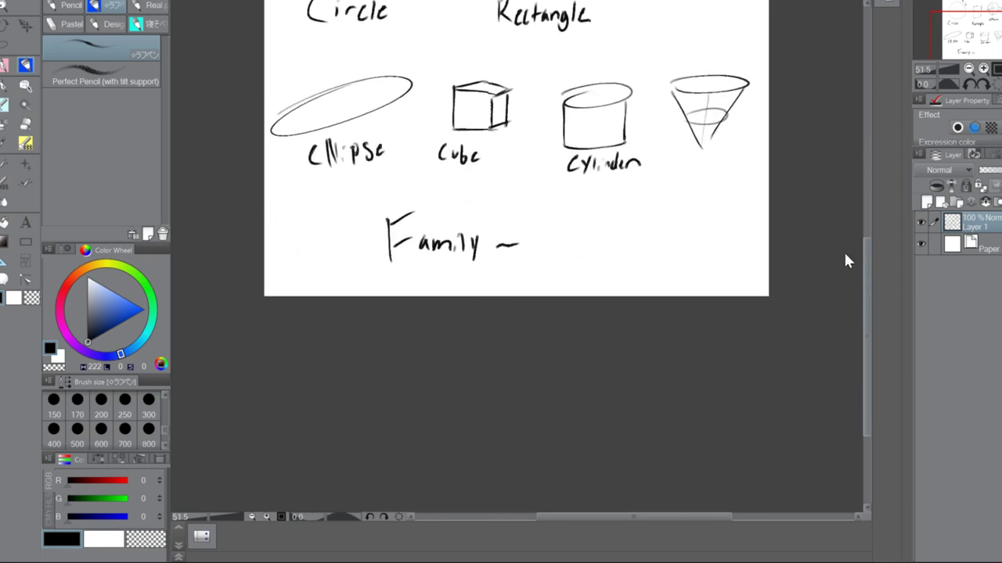
{"action": "scroll", "coordinate": [845, 255], "scroll_direction": "up", "scroll_amount": 5}
{"action": "left_click_drag", "start_coordinate": [368, 57], "coordinate": [370, 188]}
{"action": "left_click_drag", "start_coordinate": [312, 131], "coordinate": [427, 114]}
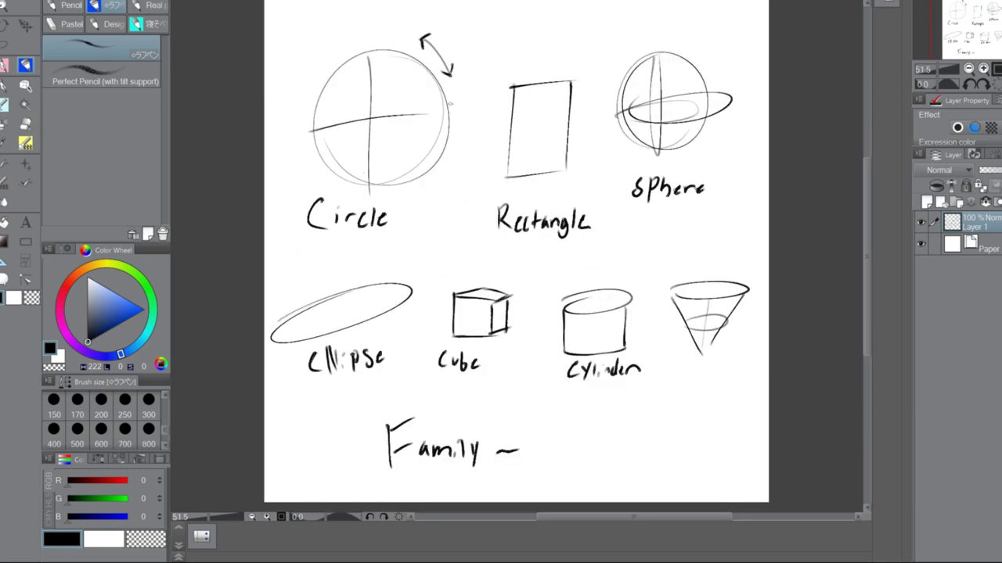
{"action": "left_click_drag", "start_coordinate": [508, 130], "coordinate": [569, 127]}
{"action": "left_click_drag", "start_coordinate": [540, 88], "coordinate": [535, 174]}
Add crossing centre lines to the ellipse, contour lines to the cube, and a redrawn wrap-around ellipse on the cylinder
{"action": "left_click_drag", "start_coordinate": [278, 338], "coordinate": [405, 288]}
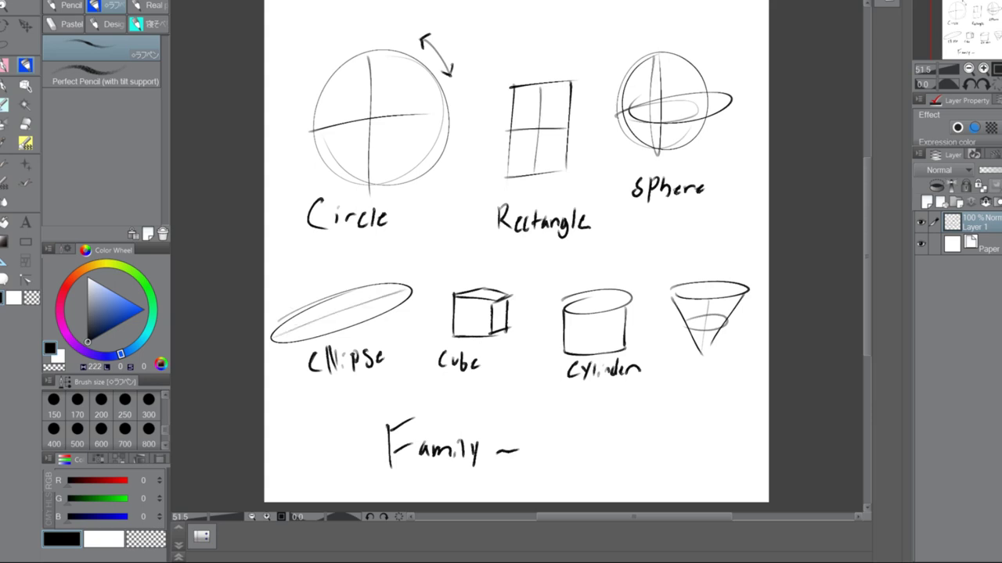
{"action": "left_click_drag", "start_coordinate": [307, 304], "coordinate": [355, 327]}
{"action": "mouse_move", "coordinate": [473, 299]}
{"action": "left_mouse_down"}
{"action": "mouse_move", "coordinate": [473, 336]}
{"action": "mouse_move", "coordinate": [491, 291]}
{"action": "left_mouse_up"}
{"action": "mouse_move", "coordinate": [563, 334]}
{"action": "left_mouse_down"}
{"action": "mouse_move", "coordinate": [623, 331]}
{"action": "mouse_move", "coordinate": [566, 336]}
{"action": "left_mouse_up"}
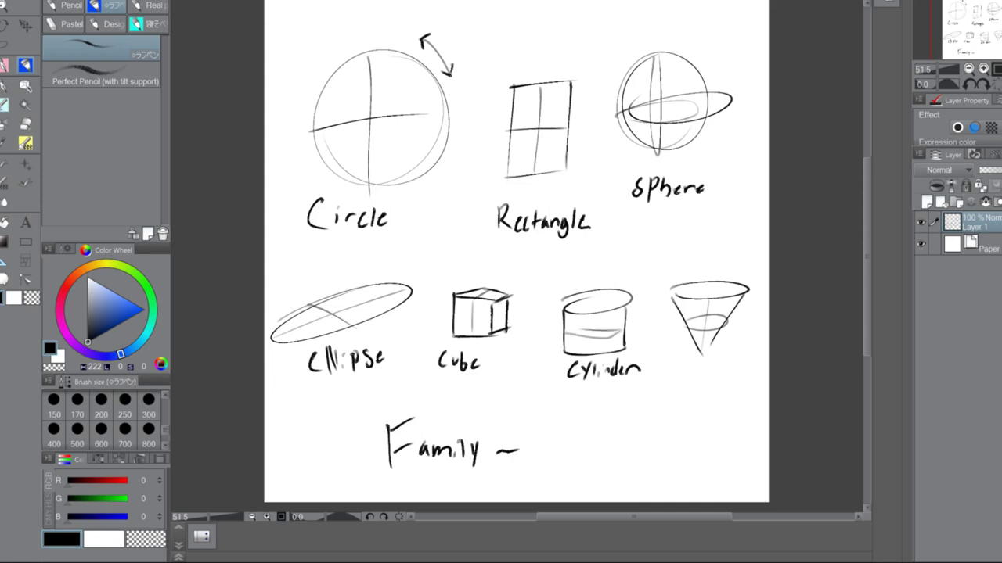
{"action": "key", "text": "ctrl+z"}
{"action": "left_click_drag", "start_coordinate": [565, 324], "coordinate": [560, 343]}
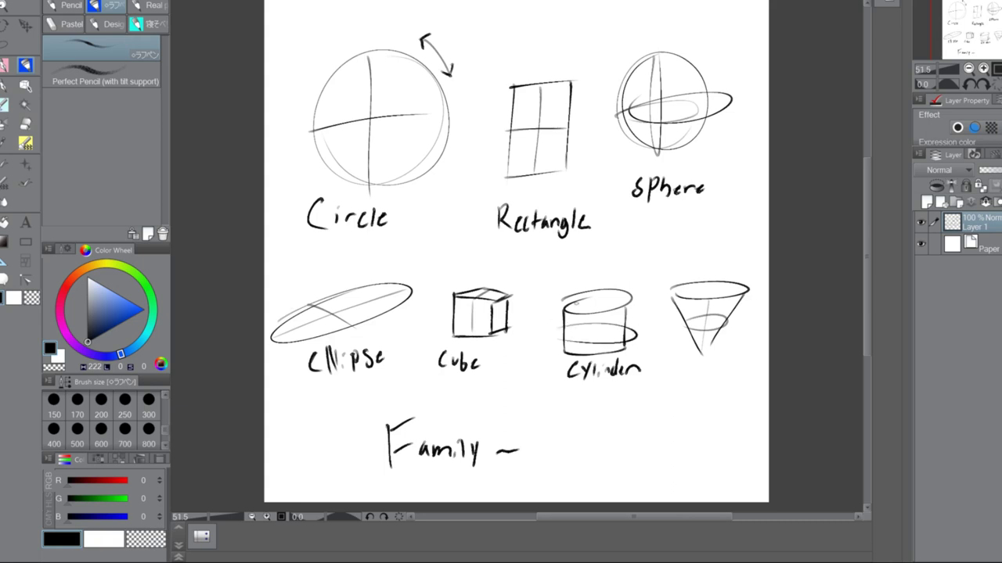
Draw small downward arrows above the rectangle, sphere, ellipse, cube, cylinder and cone
{"action": "left_click_drag", "start_coordinate": [522, 25], "coordinate": [525, 45]}
{"action": "left_click_drag", "start_coordinate": [533, 34], "coordinate": [525, 47]}
{"action": "left_click_drag", "start_coordinate": [629, 23], "coordinate": [635, 39]}
{"action": "left_click_drag", "start_coordinate": [624, 35], "coordinate": [634, 40]}
{"action": "left_click_drag", "start_coordinate": [328, 249], "coordinate": [330, 270]}
{"action": "left_click_drag", "start_coordinate": [323, 260], "coordinate": [331, 270]}
{"action": "left_click_drag", "start_coordinate": [478, 263], "coordinate": [479, 282]}
{"action": "left_click_drag", "start_coordinate": [473, 272], "coordinate": [479, 282]}
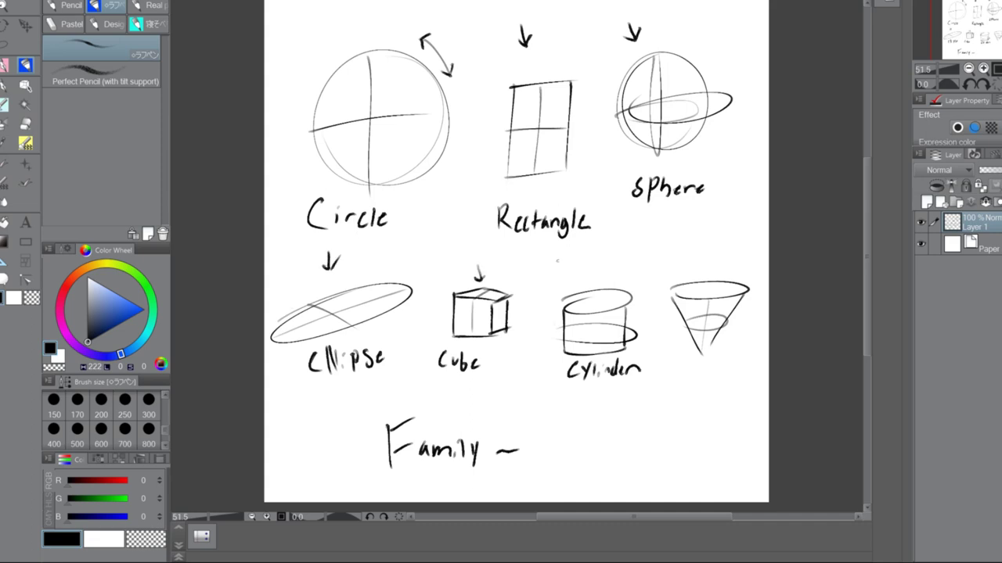
{"action": "left_click_drag", "start_coordinate": [585, 251], "coordinate": [586, 270]}
{"action": "left_click_drag", "start_coordinate": [593, 260], "coordinate": [586, 270]}
{"action": "left_click_drag", "start_coordinate": [692, 245], "coordinate": [694, 263]}
Draw a small triangle below the cone and hand-letter "Triangle" beneath it
{"action": "mouse_move", "coordinate": [698, 401]}
{"action": "left_mouse_down"}
{"action": "mouse_move", "coordinate": [678, 435]}
{"action": "mouse_move", "coordinate": [726, 435]}
{"action": "mouse_move", "coordinate": [679, 469]}
{"action": "left_mouse_up"}
{"action": "mouse_move", "coordinate": [677, 450]}
{"action": "left_mouse_down"}
{"action": "mouse_move", "coordinate": [697, 447]}
{"action": "mouse_move", "coordinate": [703, 463]}
{"action": "left_mouse_up"}
{"action": "left_click_drag", "start_coordinate": [708, 458], "coordinate": [718, 463]}
{"action": "left_click_drag", "start_coordinate": [718, 459], "coordinate": [731, 471]}
{"action": "left_click_drag", "start_coordinate": [733, 463], "coordinate": [741, 467]}
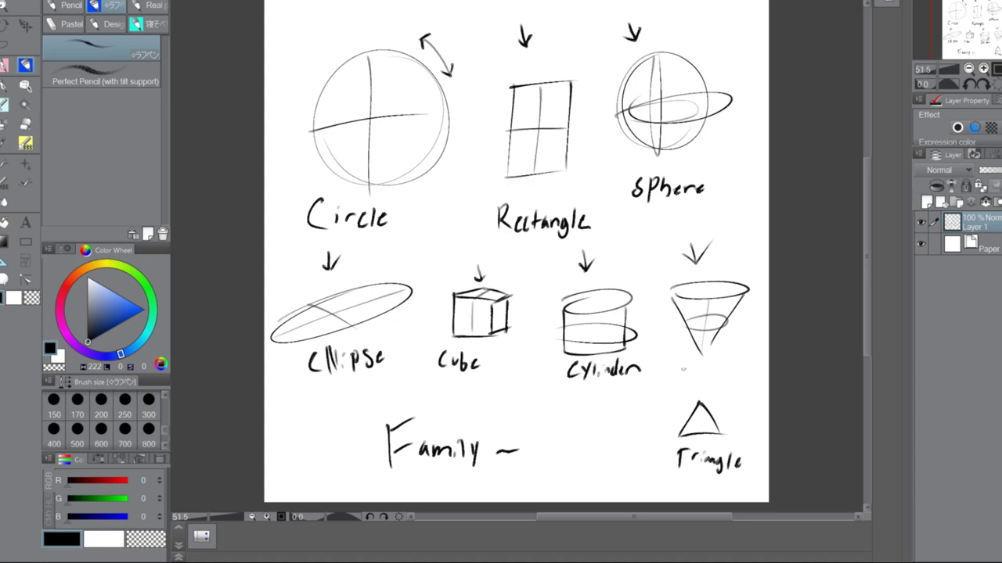
Label the cone "Cone" and draw an arrow pointing at the rectangle's left side and a curved arrow over the ellipse
{"action": "left_click_drag", "start_coordinate": [690, 361], "coordinate": [684, 377]}
{"action": "left_click_drag", "start_coordinate": [695, 370], "coordinate": [713, 376]}
{"action": "left_click_drag", "start_coordinate": [716, 374], "coordinate": [725, 378]}
{"action": "mouse_move", "coordinate": [480, 163]}
{"action": "left_mouse_down"}
{"action": "mouse_move", "coordinate": [496, 144]}
{"action": "mouse_move", "coordinate": [497, 154]}
{"action": "left_mouse_up"}
{"action": "left_click_drag", "start_coordinate": [367, 268], "coordinate": [423, 274]}
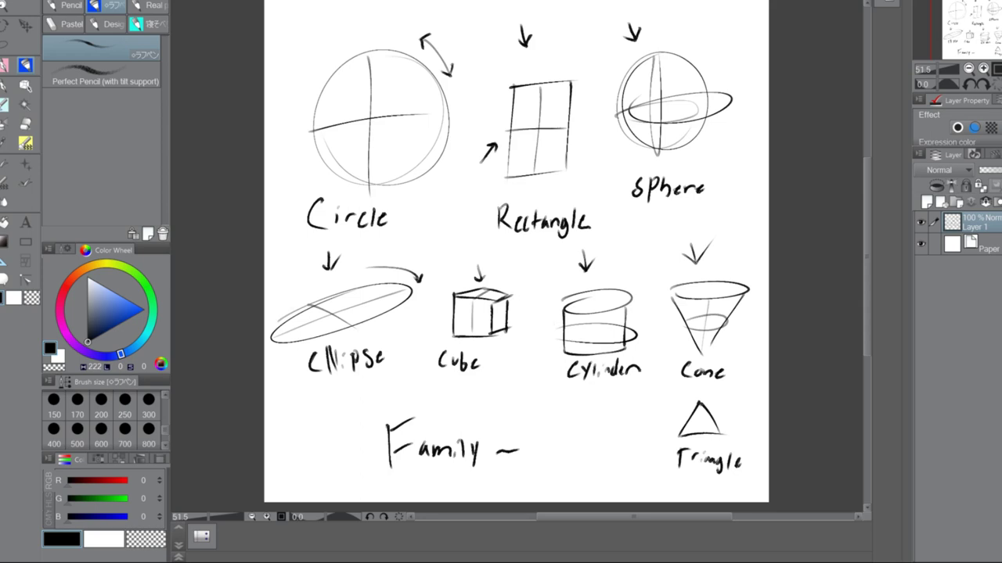
Switch to the Hard eraser, add a new raster layer directly above the Paper layer, and hide Layer 1 with the shape drawings
{"action": "mouse_move", "coordinate": [865, 169]}
{"action": "left_mouse_down"}
{"action": "mouse_move", "coordinate": [853, 215]}
{"action": "mouse_move", "coordinate": [856, 165]}
{"action": "left_mouse_up"}
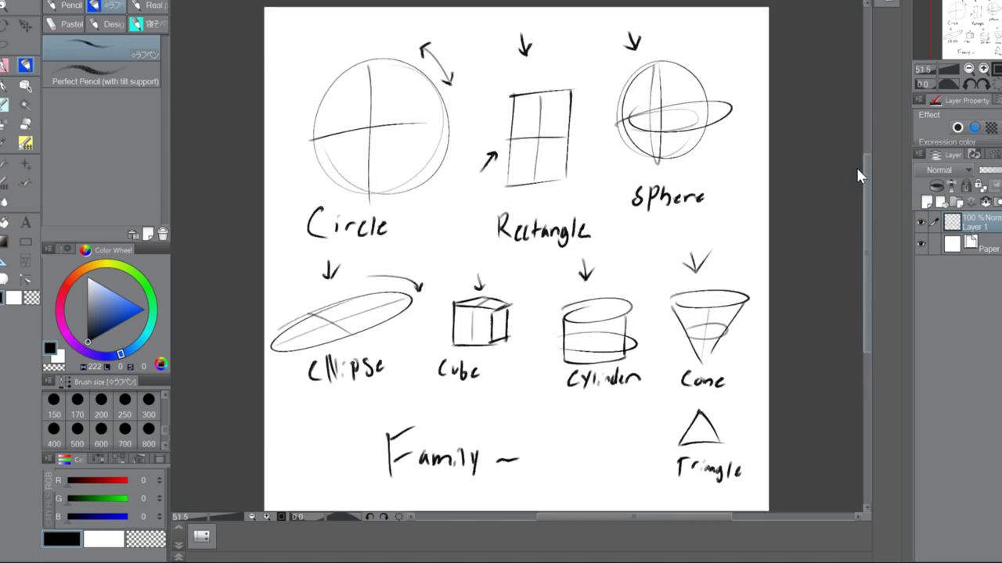
{"action": "scroll", "coordinate": [856, 165], "scroll_direction": "down", "scroll_amount": 1}
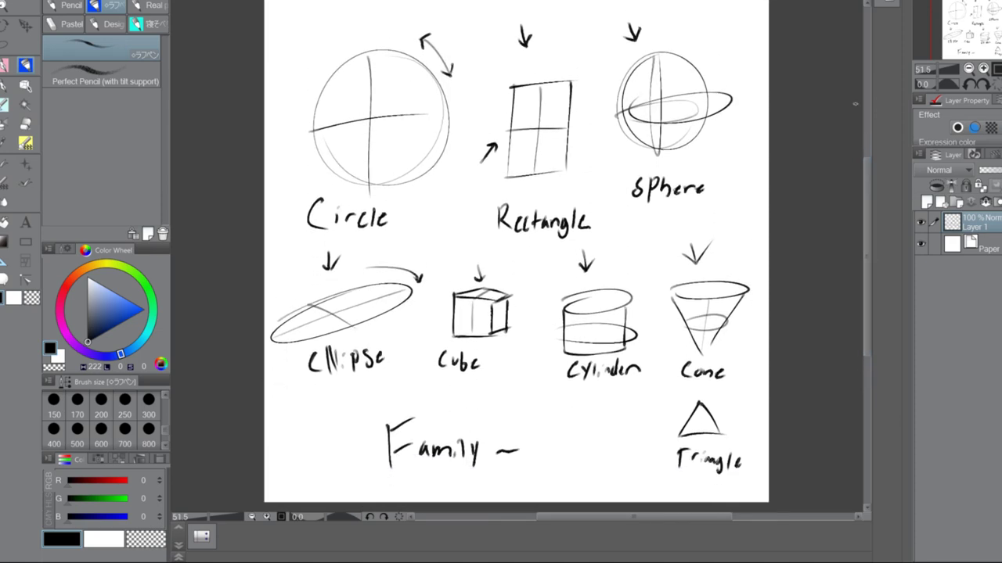
{"action": "key", "text": "e"}
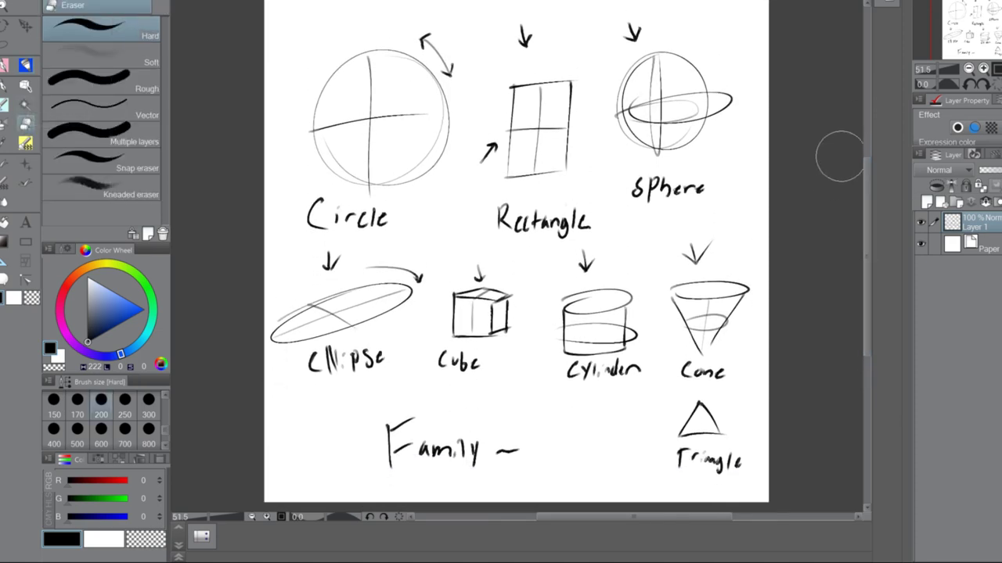
{"action": "left_click", "coordinate": [974, 247]}
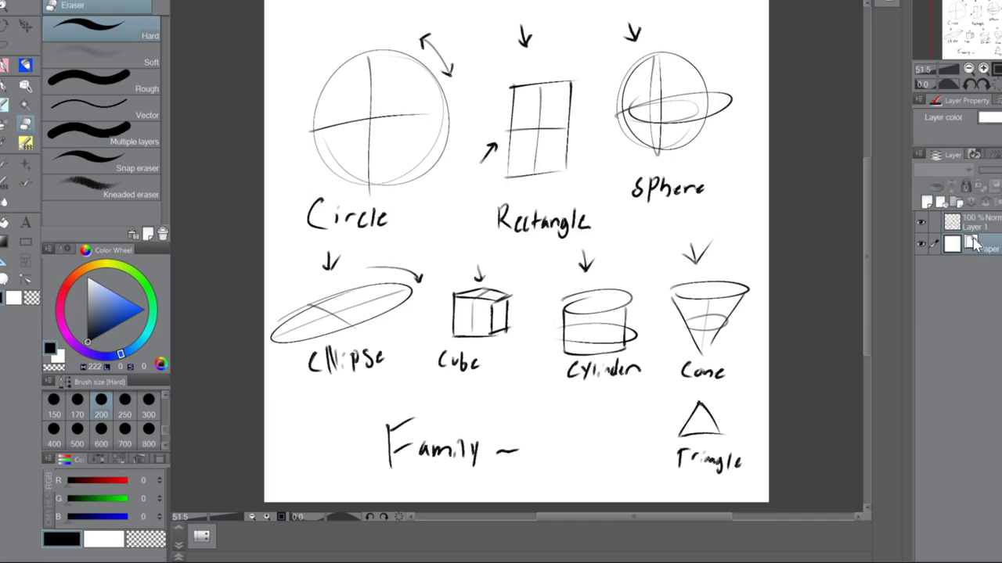
{"action": "left_click", "coordinate": [928, 201]}
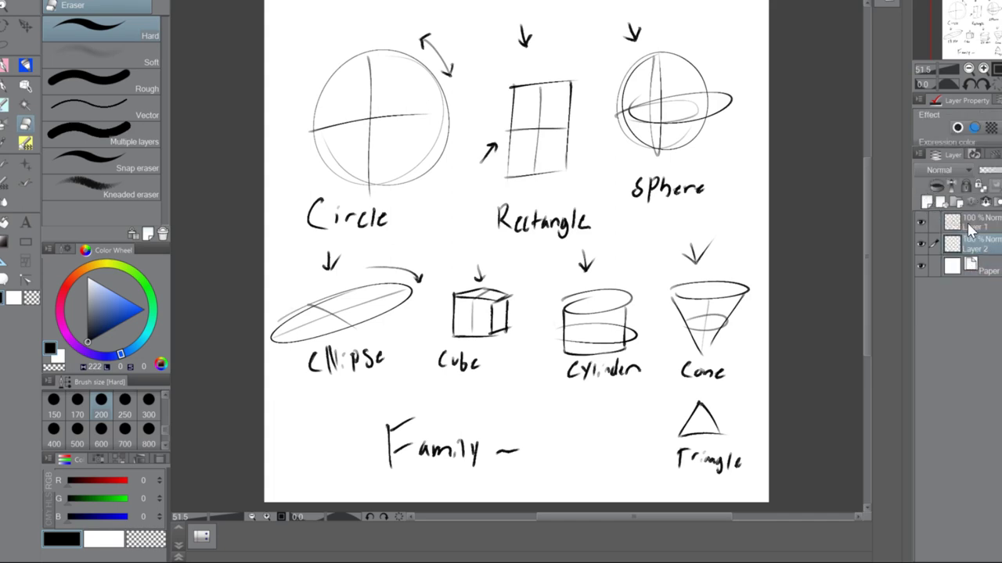
{"action": "left_click", "coordinate": [921, 223]}
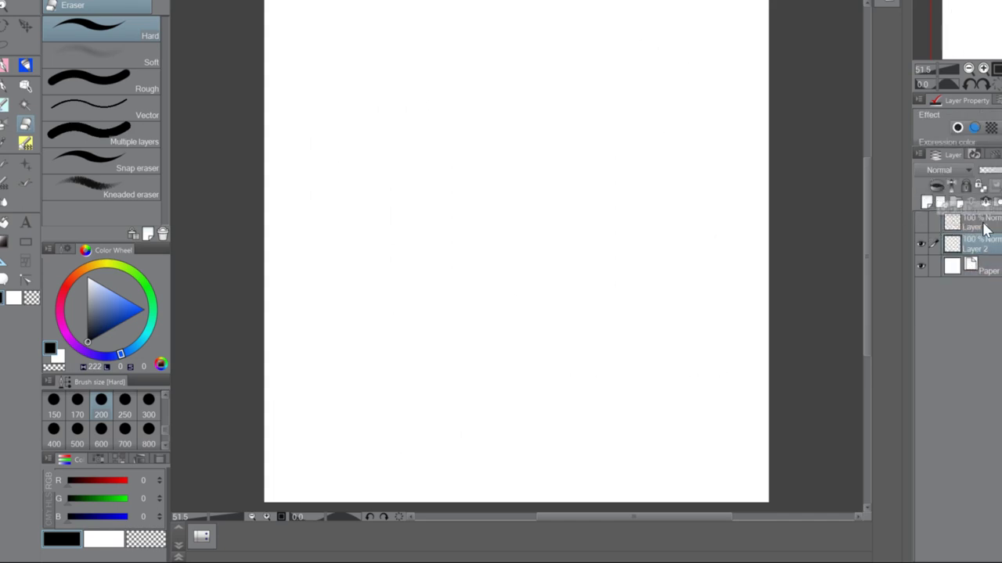
Sketch a large head circle with the rough pencil and add crossing vertical and horizontal guidelines inside it
{"action": "left_click", "coordinate": [31, 64]}
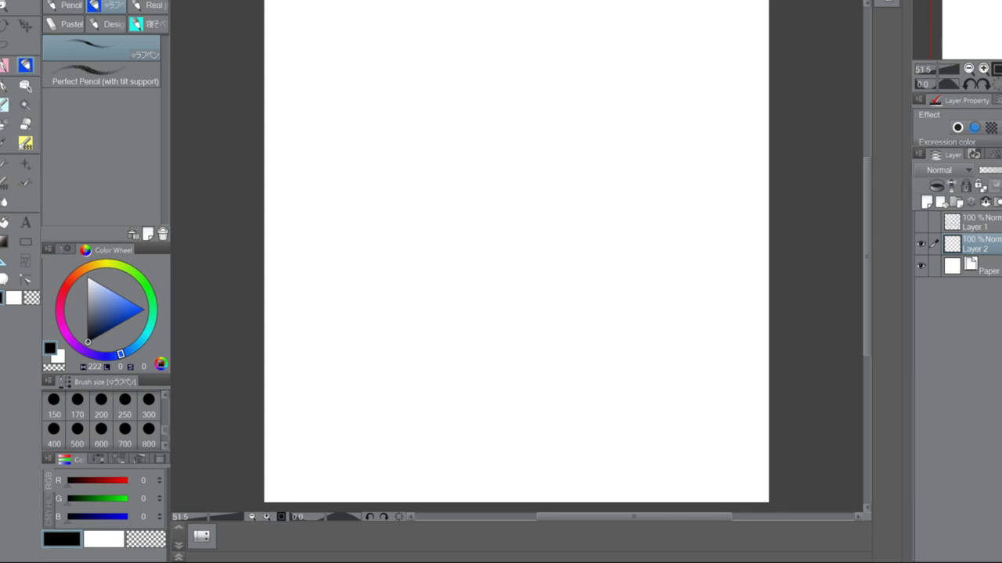
{"action": "mouse_move", "coordinate": [430, 184]}
{"action": "left_mouse_down"}
{"action": "mouse_move", "coordinate": [548, 108]}
{"action": "mouse_move", "coordinate": [407, 203]}
{"action": "mouse_move", "coordinate": [566, 143]}
{"action": "left_mouse_up"}
{"action": "mouse_move", "coordinate": [492, 110]}
{"action": "left_mouse_down"}
{"action": "mouse_move", "coordinate": [497, 275]}
{"action": "mouse_move", "coordinate": [494, 131]}
{"action": "left_mouse_up"}
{"action": "left_click_drag", "start_coordinate": [497, 263], "coordinate": [497, 280]}
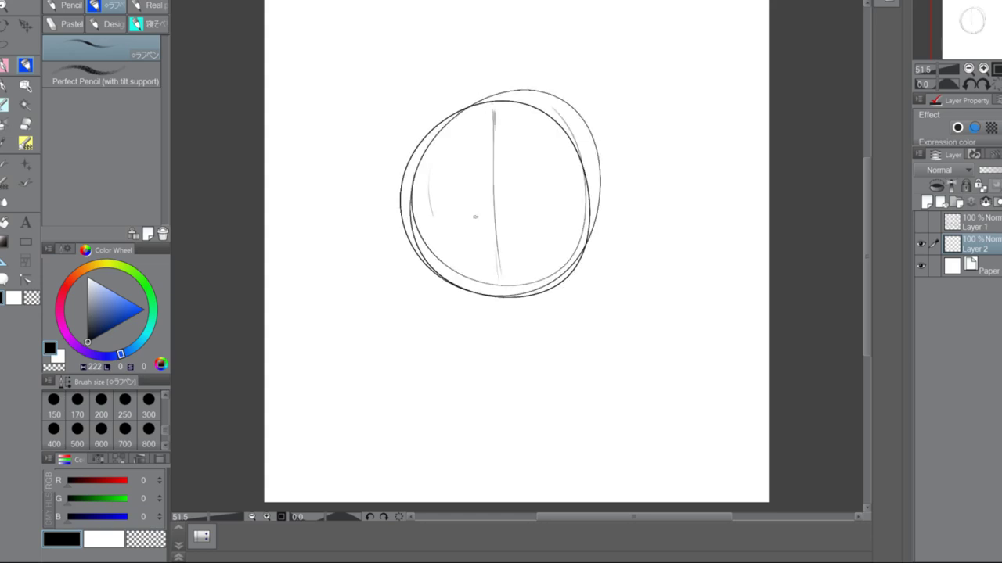
{"action": "left_click_drag", "start_coordinate": [403, 203], "coordinate": [579, 185]}
{"action": "left_click_drag", "start_coordinate": [473, 193], "coordinate": [592, 188]}
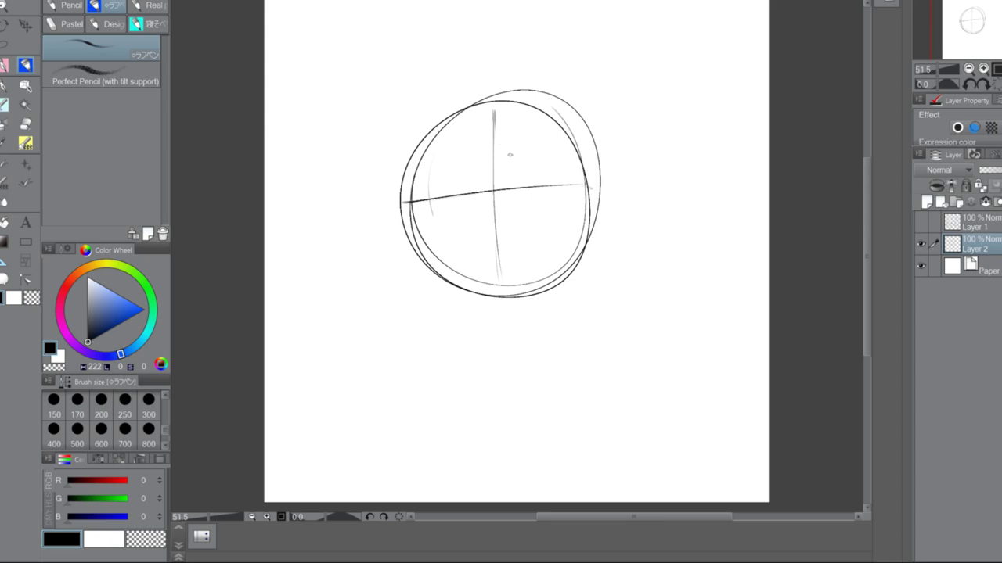
Extend the vertical guideline towards the chin and draw a boxy neck below the head
{"action": "left_click_drag", "start_coordinate": [497, 208], "coordinate": [496, 282]}
{"action": "left_click_drag", "start_coordinate": [477, 296], "coordinate": [476, 341]}
{"action": "left_click_drag", "start_coordinate": [546, 294], "coordinate": [545, 346]}
{"action": "left_click_drag", "start_coordinate": [477, 340], "coordinate": [552, 346]}
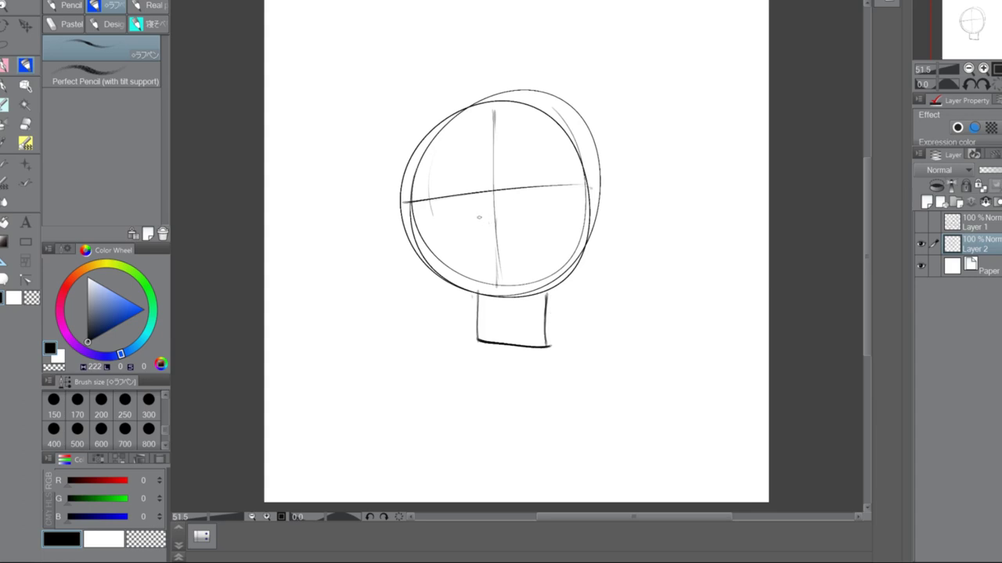
Draw a blocky nose from a rectangle with two small side squares, and briefly toggle Layer 1's visibility
{"action": "mouse_move", "coordinate": [479, 214]}
{"action": "left_mouse_down"}
{"action": "mouse_move", "coordinate": [479, 242]}
{"action": "mouse_move", "coordinate": [506, 242]}
{"action": "mouse_move", "coordinate": [464, 250]}
{"action": "mouse_move", "coordinate": [521, 239]}
{"action": "mouse_move", "coordinate": [508, 249]}
{"action": "left_mouse_up"}
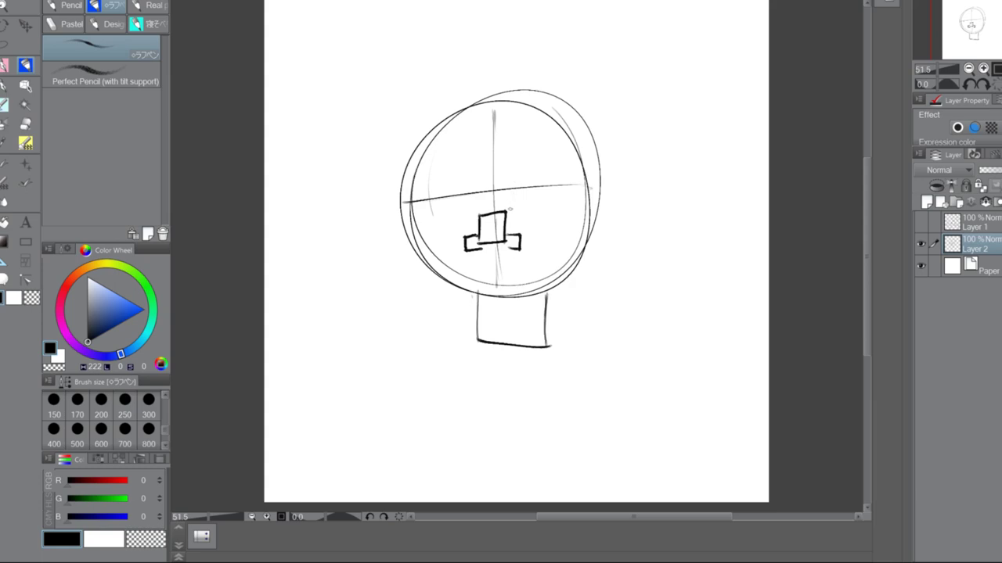
{"action": "left_click", "coordinate": [920, 222]}
{"action": "left_click", "coordinate": [921, 222]}
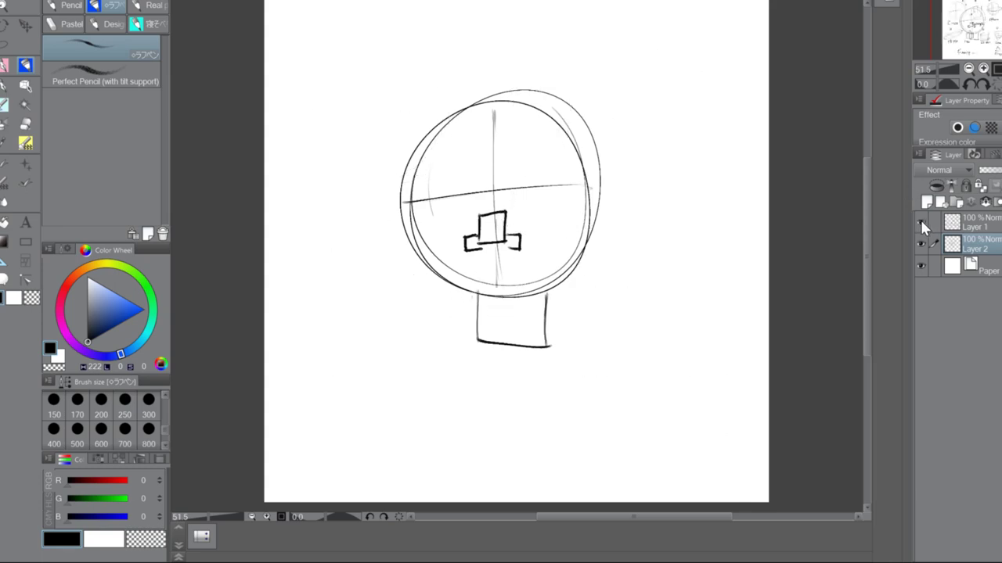
{"action": "left_click", "coordinate": [920, 222]}
{"action": "left_click", "coordinate": [920, 222]}
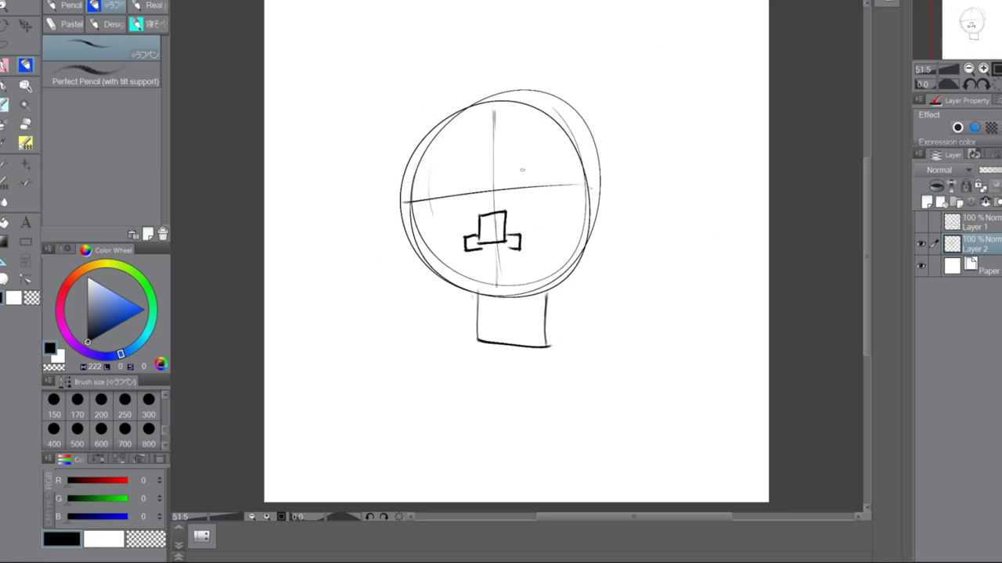
Draw two elliptical eyes with small pupils along the horizontal guideline and add triangular eyebrows above them
{"action": "left_click_drag", "start_coordinate": [518, 165], "coordinate": [512, 177]}
{"action": "mouse_move", "coordinate": [425, 180]}
{"action": "left_mouse_down"}
{"action": "mouse_move", "coordinate": [469, 173]}
{"action": "mouse_move", "coordinate": [424, 196]}
{"action": "left_mouse_up"}
{"action": "mouse_move", "coordinate": [529, 172]}
{"action": "left_mouse_down"}
{"action": "mouse_move", "coordinate": [541, 173]}
{"action": "mouse_move", "coordinate": [532, 179]}
{"action": "left_mouse_up"}
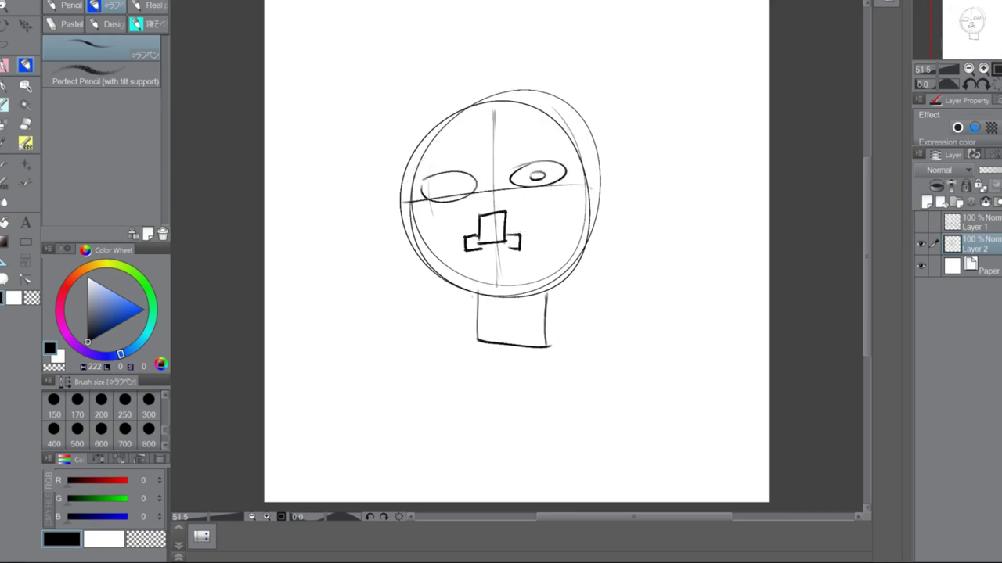
{"action": "mouse_move", "coordinate": [453, 187]}
{"action": "left_mouse_down"}
{"action": "mouse_move", "coordinate": [441, 192]}
{"action": "mouse_move", "coordinate": [453, 190]}
{"action": "left_mouse_up"}
{"action": "mouse_move", "coordinate": [431, 158]}
{"action": "left_mouse_down"}
{"action": "mouse_move", "coordinate": [458, 147]}
{"action": "mouse_move", "coordinate": [430, 158]}
{"action": "left_mouse_up"}
{"action": "mouse_move", "coordinate": [522, 145]}
{"action": "left_mouse_down"}
{"action": "mouse_move", "coordinate": [557, 149]}
{"action": "mouse_move", "coordinate": [534, 154]}
{"action": "left_mouse_up"}
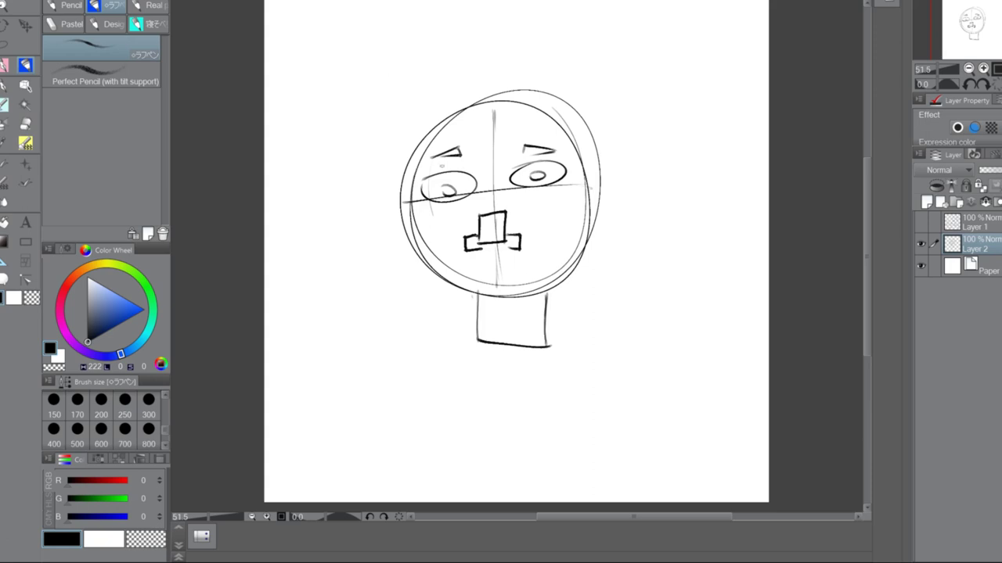
Add eyelid lines and a curved mouth, and reshape the nose with nostrils and a rounded tip
{"action": "mouse_move", "coordinate": [440, 166]}
{"action": "left_mouse_down"}
{"action": "mouse_move", "coordinate": [535, 158]}
{"action": "mouse_move", "coordinate": [498, 185]}
{"action": "left_mouse_up"}
{"action": "left_click_drag", "start_coordinate": [453, 269], "coordinate": [521, 267]}
{"action": "mouse_move", "coordinate": [473, 231]}
{"action": "left_mouse_down"}
{"action": "mouse_move", "coordinate": [465, 249]}
{"action": "mouse_move", "coordinate": [521, 250]}
{"action": "mouse_move", "coordinate": [502, 250]}
{"action": "left_mouse_up"}
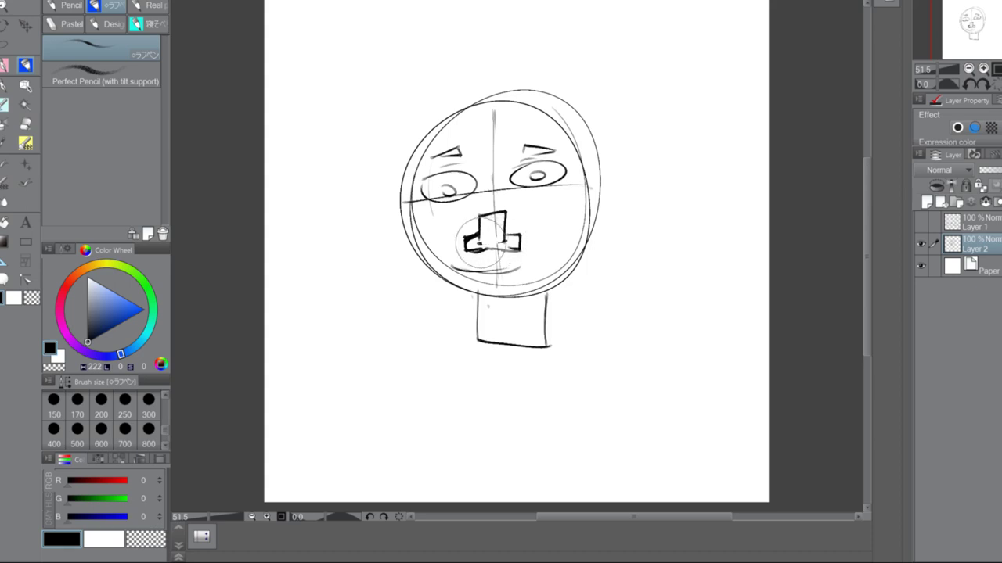
{"action": "mouse_move", "coordinate": [502, 235]}
{"action": "left_mouse_down"}
{"action": "mouse_move", "coordinate": [514, 238]}
{"action": "mouse_move", "coordinate": [493, 255]}
{"action": "mouse_move", "coordinate": [504, 256]}
{"action": "mouse_move", "coordinate": [488, 244]}
{"action": "mouse_move", "coordinate": [514, 251]}
{"action": "left_mouse_up"}
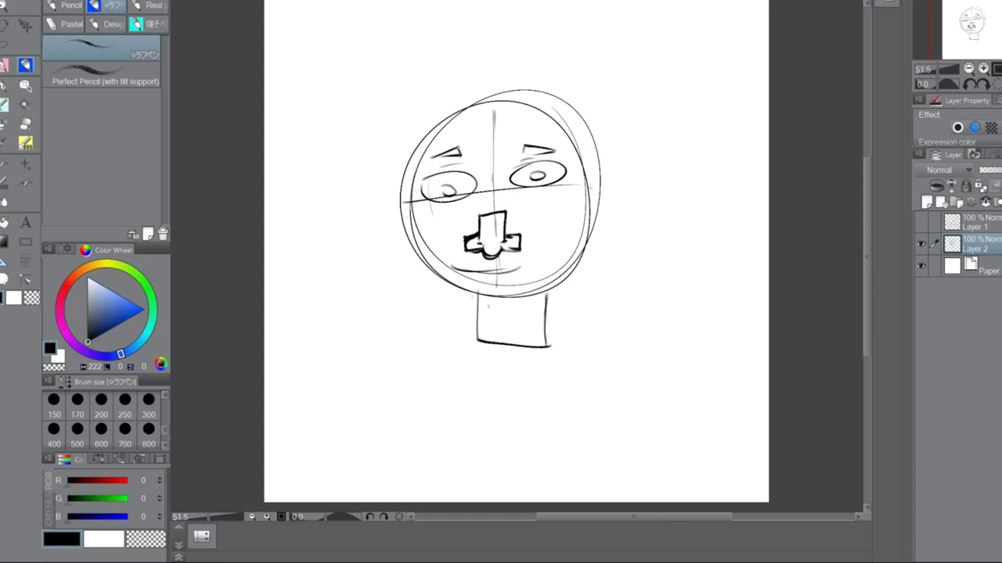
Erase the nose's inner lines and the top of the head with the Hard eraser at size 40
{"action": "left_click", "coordinate": [25, 124]}
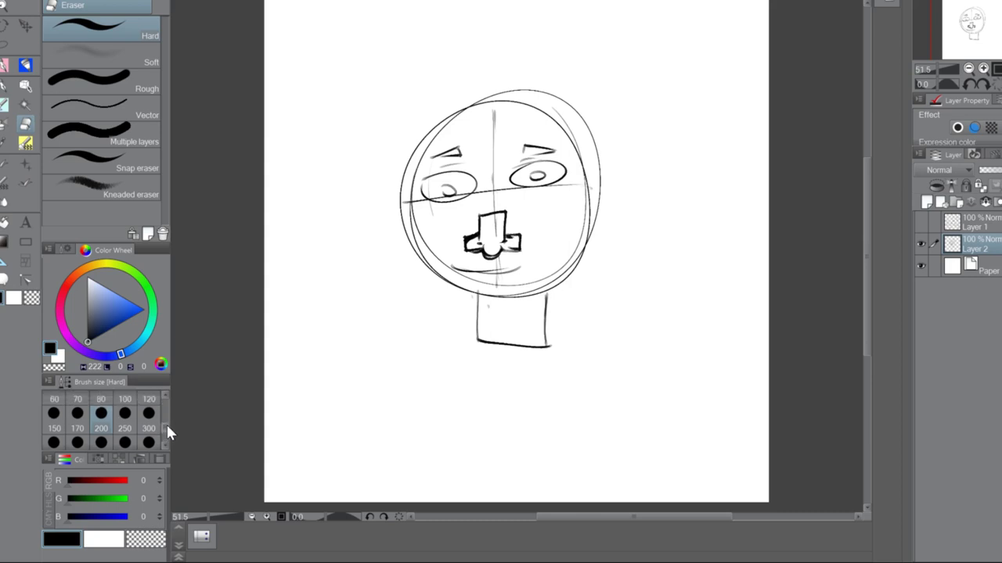
{"action": "scroll", "coordinate": [167, 425], "scroll_direction": "up", "scroll_amount": 2}
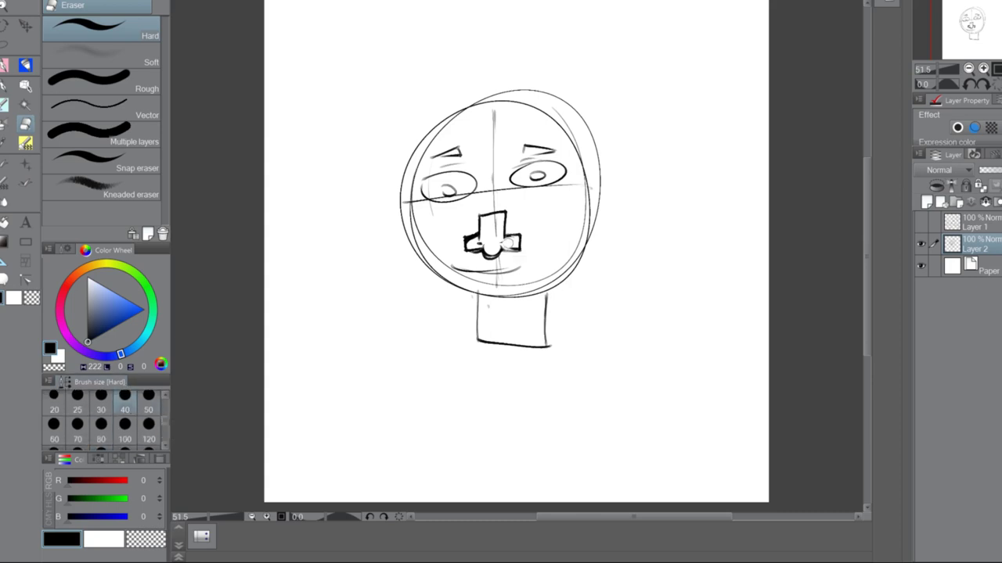
{"action": "left_click_drag", "start_coordinate": [509, 244], "coordinate": [476, 239]}
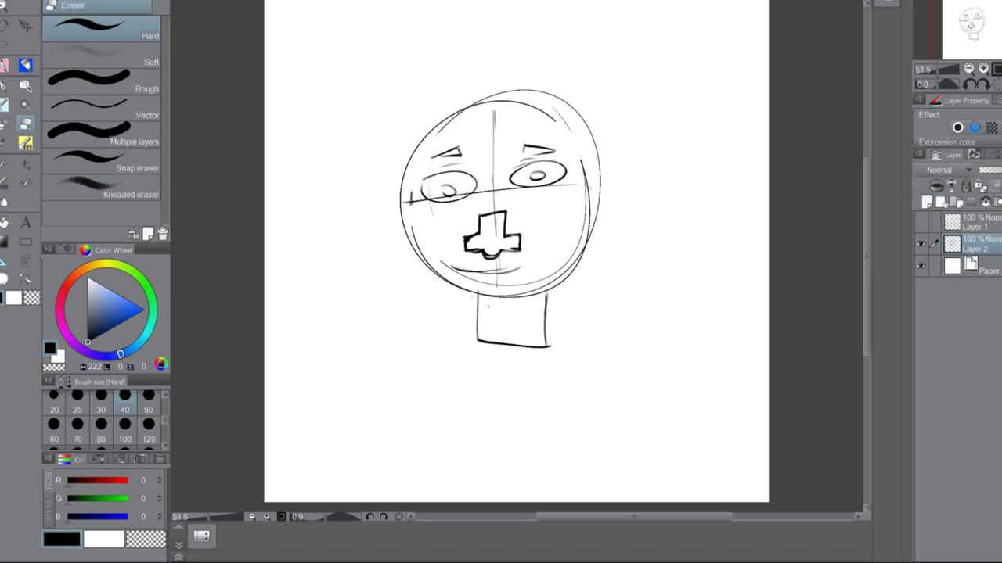
{"action": "mouse_move", "coordinate": [460, 111]}
{"action": "left_mouse_down"}
{"action": "mouse_move", "coordinate": [508, 98]}
{"action": "mouse_move", "coordinate": [571, 109]}
{"action": "mouse_move", "coordinate": [557, 118]}
{"action": "left_mouse_up"}
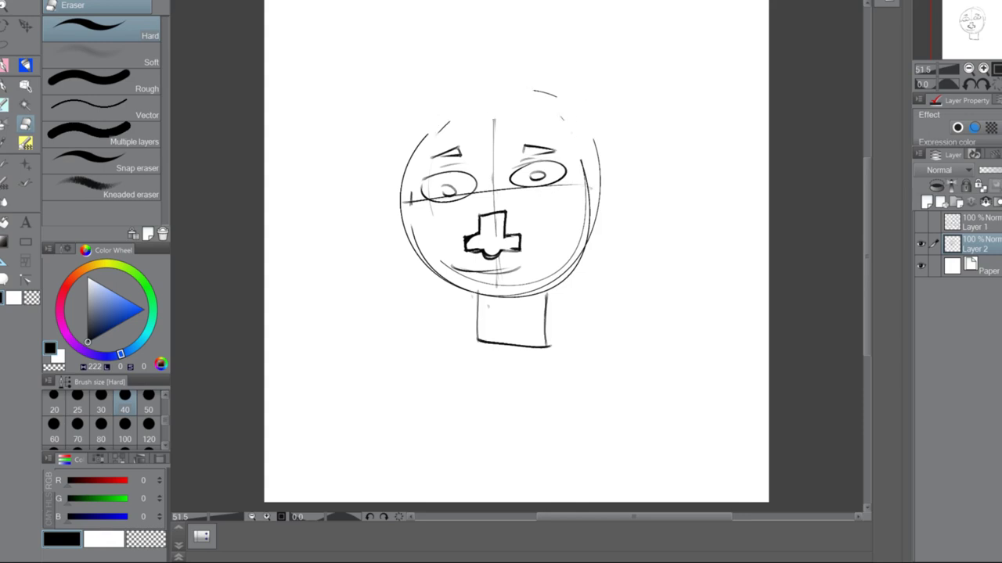
Draw a tall cylinder on top of the head with the rough pencil, including its elliptical upper face
{"action": "left_click", "coordinate": [14, 62]}
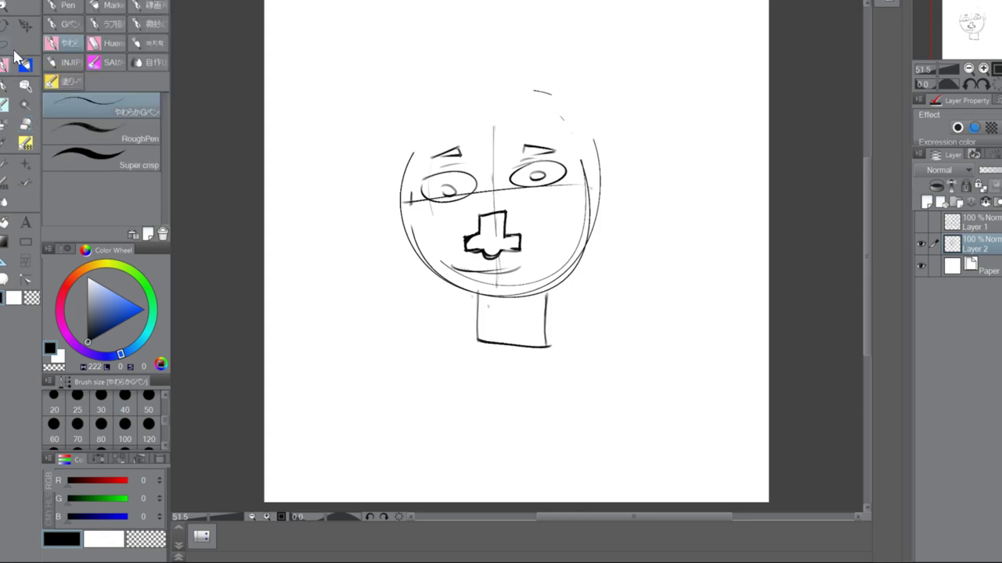
{"action": "left_click", "coordinate": [25, 64]}
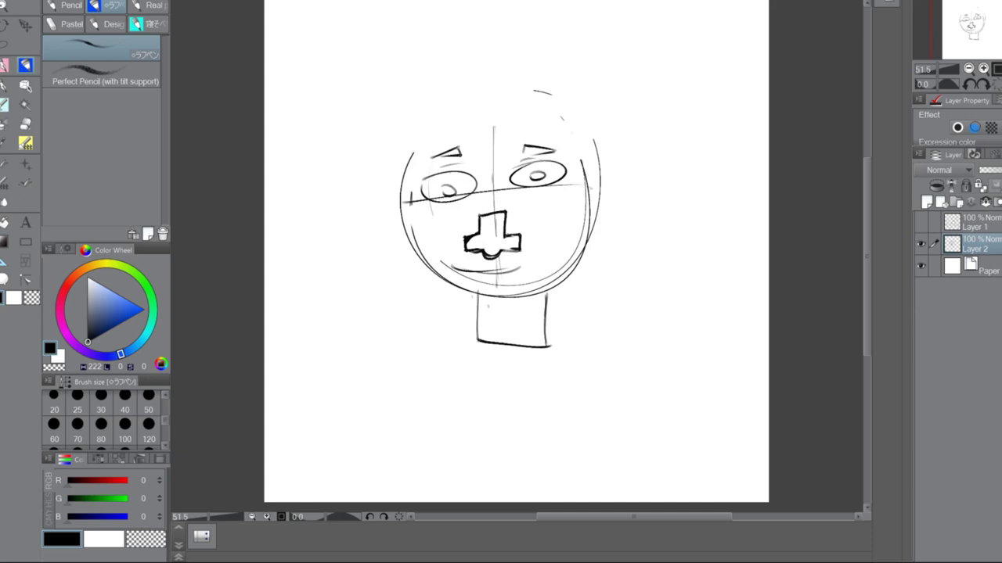
{"action": "left_click_drag", "start_coordinate": [411, 148], "coordinate": [485, 107]}
{"action": "key", "text": "ctrl+z"}
{"action": "mouse_move", "coordinate": [405, 154]}
{"action": "left_mouse_down"}
{"action": "mouse_move", "coordinate": [399, 81]}
{"action": "mouse_move", "coordinate": [409, 57]}
{"action": "mouse_move", "coordinate": [398, 45]}
{"action": "mouse_move", "coordinate": [465, 25]}
{"action": "left_mouse_up"}
{"action": "mouse_move", "coordinate": [403, 42]}
{"action": "left_mouse_down"}
{"action": "mouse_move", "coordinate": [521, 22]}
{"action": "mouse_move", "coordinate": [570, 28]}
{"action": "mouse_move", "coordinate": [583, 125]}
{"action": "left_mouse_up"}
{"action": "mouse_move", "coordinate": [583, 77]}
{"action": "left_mouse_down"}
{"action": "mouse_move", "coordinate": [584, 149]}
{"action": "mouse_move", "coordinate": [583, 125]}
{"action": "left_mouse_up"}
{"action": "left_click_drag", "start_coordinate": [402, 154], "coordinate": [592, 139]}
{"action": "left_click_drag", "start_coordinate": [404, 151], "coordinate": [589, 140]}
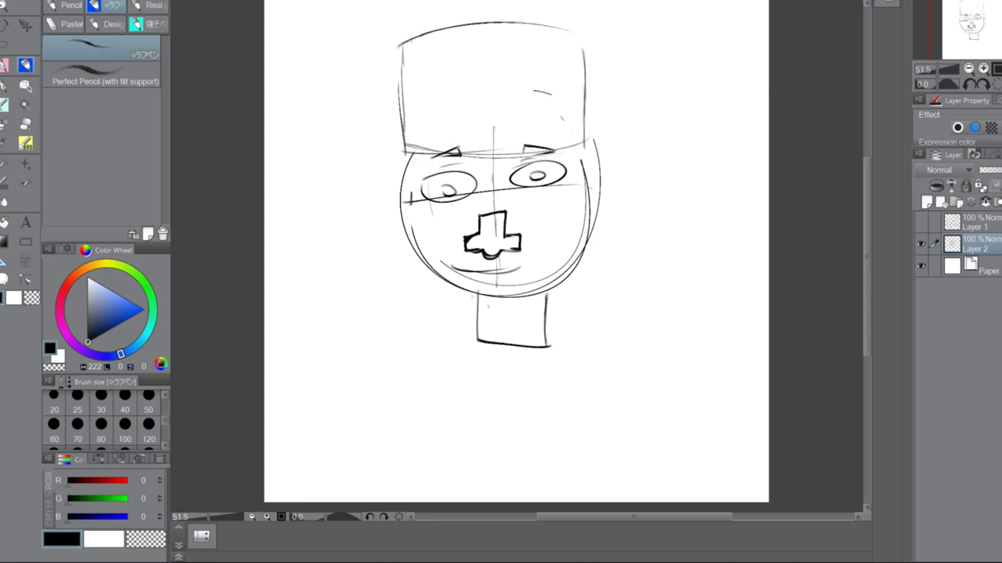
{"action": "mouse_move", "coordinate": [400, 47]}
{"action": "left_mouse_down"}
{"action": "mouse_move", "coordinate": [568, 46]}
{"action": "mouse_move", "coordinate": [381, 58]}
{"action": "mouse_move", "coordinate": [581, 42]}
{"action": "left_mouse_up"}
Draw two slanted lines on the neck and an ear on each side of the head
{"action": "left_click_drag", "start_coordinate": [490, 300], "coordinate": [506, 327]}
{"action": "left_click_drag", "start_coordinate": [534, 301], "coordinate": [518, 327]}
{"action": "left_click_drag", "start_coordinate": [402, 180], "coordinate": [401, 219]}
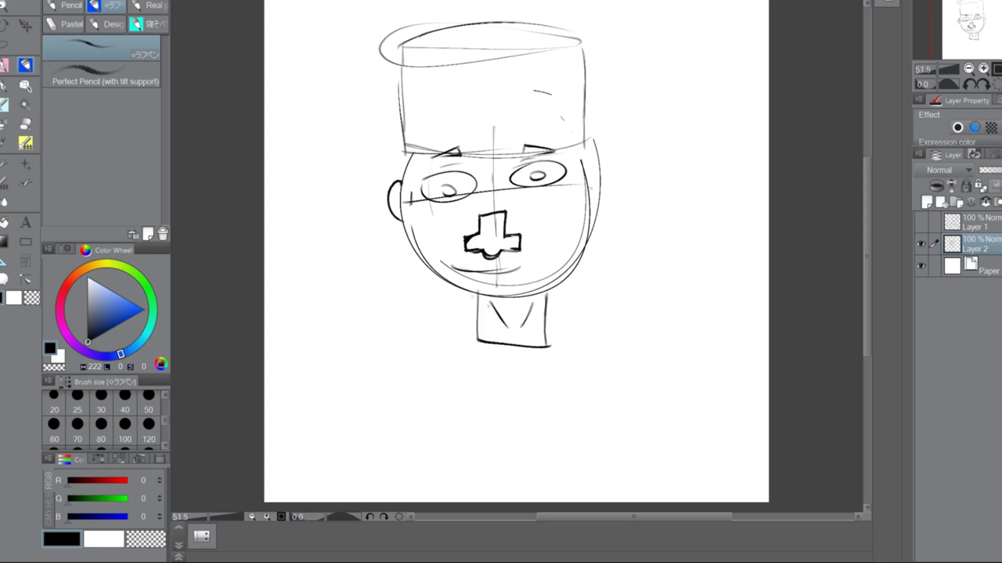
{"action": "left_click_drag", "start_coordinate": [593, 182], "coordinate": [599, 213]}
Hand-letter "Cy" beside the cylinder on the head, "Circl" on the cheek, "Rec" above the nose and "Ellip" under the eye
{"action": "mouse_move", "coordinate": [602, 63]}
{"action": "left_mouse_down"}
{"action": "mouse_move", "coordinate": [599, 75]}
{"action": "mouse_move", "coordinate": [608, 75]}
{"action": "left_mouse_up"}
{"action": "left_click_drag", "start_coordinate": [614, 63], "coordinate": [607, 82]}
{"action": "mouse_move", "coordinate": [546, 230]}
{"action": "left_mouse_down"}
{"action": "mouse_move", "coordinate": [535, 241]}
{"action": "mouse_move", "coordinate": [570, 243]}
{"action": "left_mouse_up"}
{"action": "mouse_move", "coordinate": [486, 199]}
{"action": "left_mouse_down"}
{"action": "mouse_move", "coordinate": [483, 210]}
{"action": "mouse_move", "coordinate": [507, 208]}
{"action": "left_mouse_up"}
{"action": "left_click_drag", "start_coordinate": [428, 204], "coordinate": [441, 216]}
{"action": "left_click_drag", "start_coordinate": [447, 208], "coordinate": [449, 214]}
{"action": "left_click_drag", "start_coordinate": [455, 214], "coordinate": [456, 214]}
Hand-letter "Cylinde" beneath the neck and "Triangle" above the right-hand eyebrow
{"action": "left_click_drag", "start_coordinate": [490, 352], "coordinate": [494, 360]}
{"action": "mouse_move", "coordinate": [499, 354]}
{"action": "left_mouse_down"}
{"action": "mouse_move", "coordinate": [493, 366]}
{"action": "mouse_move", "coordinate": [507, 365]}
{"action": "left_mouse_up"}
{"action": "mouse_move", "coordinate": [510, 359]}
{"action": "left_mouse_down"}
{"action": "mouse_move", "coordinate": [517, 365]}
{"action": "mouse_move", "coordinate": [521, 354]}
{"action": "left_mouse_up"}
{"action": "left_click_drag", "start_coordinate": [523, 361], "coordinate": [527, 363]}
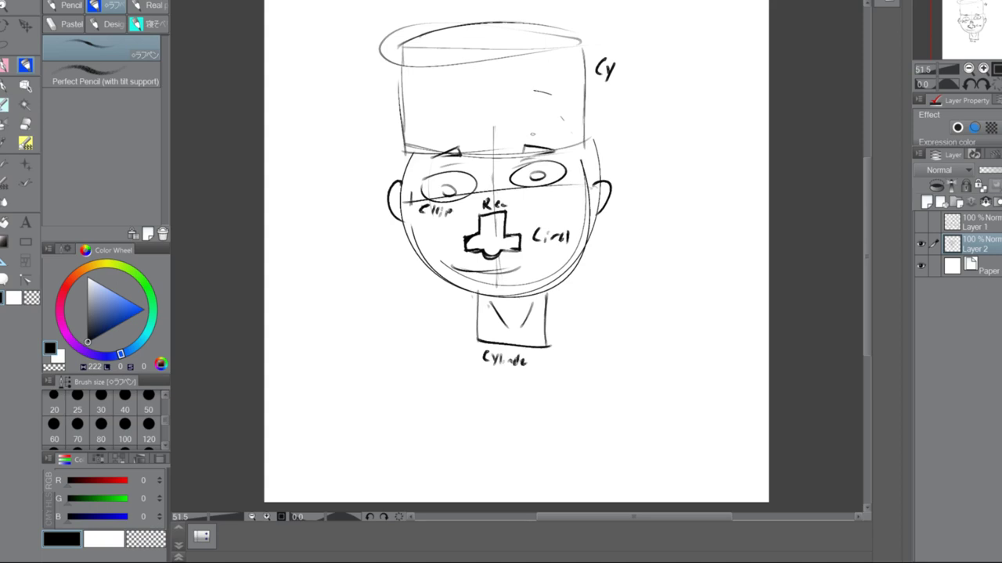
{"action": "left_click_drag", "start_coordinate": [528, 130], "coordinate": [540, 129]}
{"action": "left_click_drag", "start_coordinate": [534, 130], "coordinate": [548, 141]}
{"action": "left_click_drag", "start_coordinate": [549, 136], "coordinate": [575, 144]}
Hand-letter "Person" vertically down the canvas to the left of the face
{"action": "mouse_move", "coordinate": [305, 87]}
{"action": "left_mouse_down"}
{"action": "mouse_move", "coordinate": [307, 145]}
{"action": "mouse_move", "coordinate": [310, 107]}
{"action": "left_mouse_up"}
{"action": "mouse_move", "coordinate": [301, 167]}
{"action": "left_mouse_down"}
{"action": "mouse_move", "coordinate": [326, 197]}
{"action": "mouse_move", "coordinate": [311, 213]}
{"action": "mouse_move", "coordinate": [317, 241]}
{"action": "left_mouse_up"}
{"action": "left_click_drag", "start_coordinate": [315, 279], "coordinate": [327, 279]}
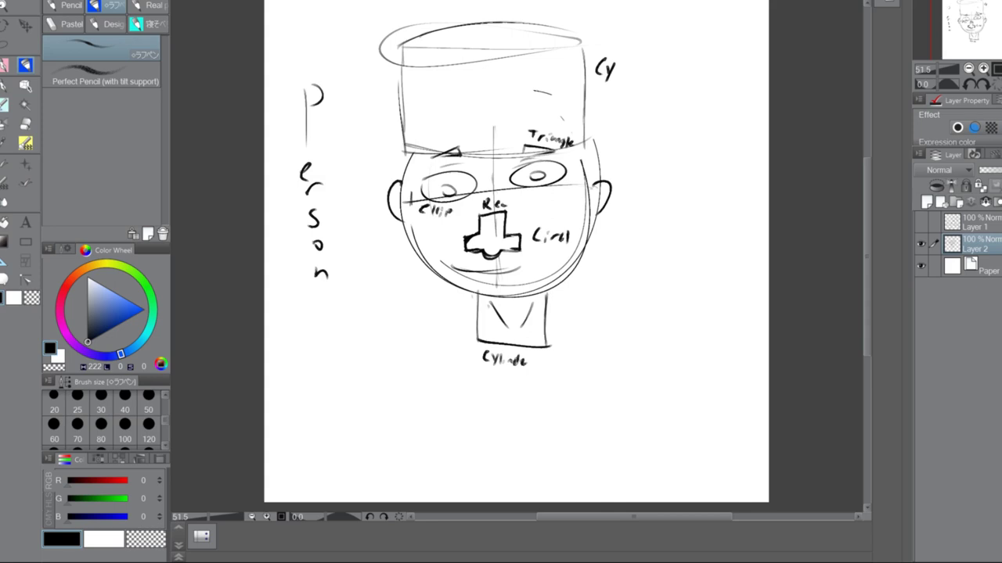
Draw an ellipse, a large circle and a small cylinder around the face, and sweep long curves around the head
{"action": "mouse_move", "coordinate": [306, 16]}
{"action": "left_mouse_down"}
{"action": "mouse_move", "coordinate": [317, 35]}
{"action": "mouse_move", "coordinate": [337, 11]}
{"action": "left_mouse_up"}
{"action": "left_click_drag", "start_coordinate": [310, 378], "coordinate": [325, 381]}
{"action": "left_click_drag", "start_coordinate": [360, 338], "coordinate": [348, 338]}
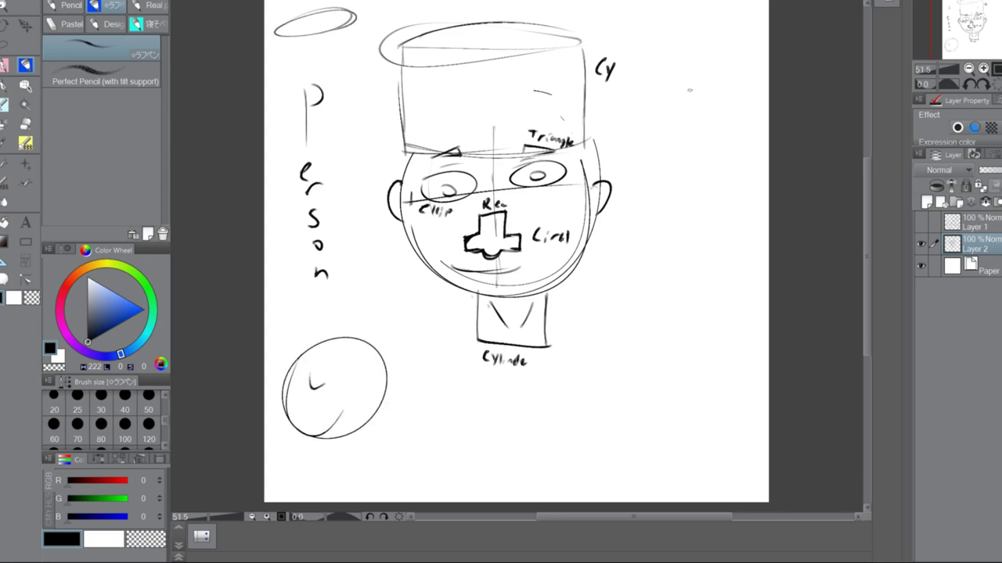
{"action": "mouse_move", "coordinate": [662, 46]}
{"action": "left_mouse_down"}
{"action": "mouse_move", "coordinate": [716, 52]}
{"action": "mouse_move", "coordinate": [663, 77]}
{"action": "left_mouse_up"}
{"action": "left_click_drag", "start_coordinate": [714, 57], "coordinate": [711, 79]}
{"action": "left_click_drag", "start_coordinate": [678, 110], "coordinate": [485, 409]}
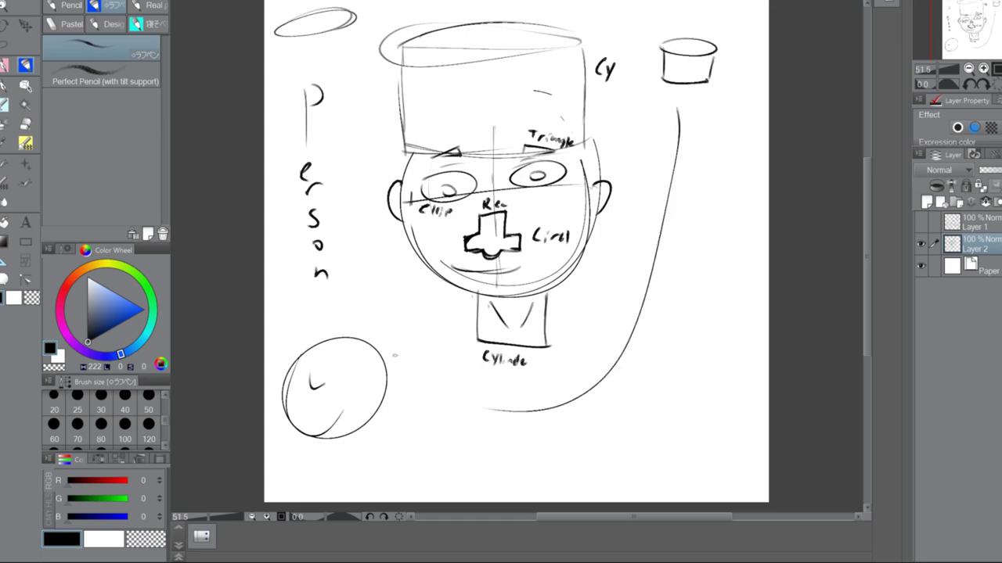
{"action": "left_click_drag", "start_coordinate": [341, 125], "coordinate": [375, 292]}
{"action": "mouse_move", "coordinate": [361, 22]}
{"action": "left_mouse_down"}
{"action": "mouse_move", "coordinate": [663, 35]}
{"action": "mouse_move", "coordinate": [709, 121]}
{"action": "left_mouse_up"}
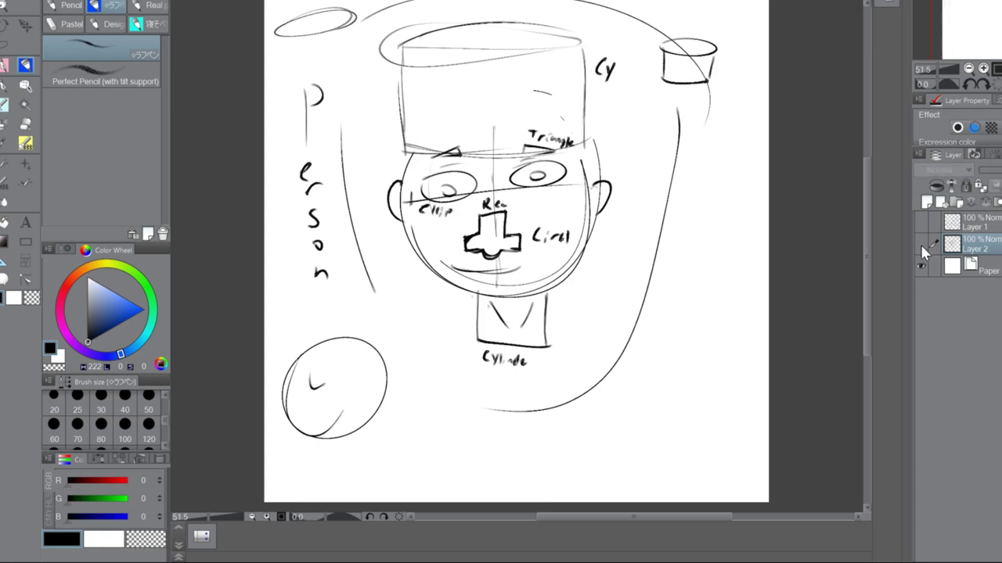
Delete Layer 2 with the face drawing, then show and select Layer 1
{"action": "left_click", "coordinate": [993, 202]}
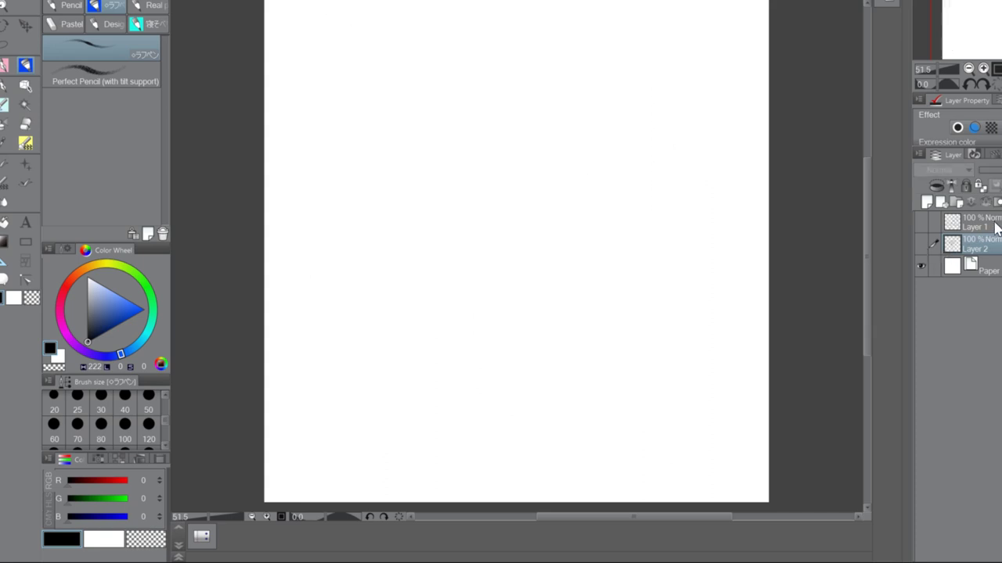
{"action": "left_click", "coordinate": [922, 223]}
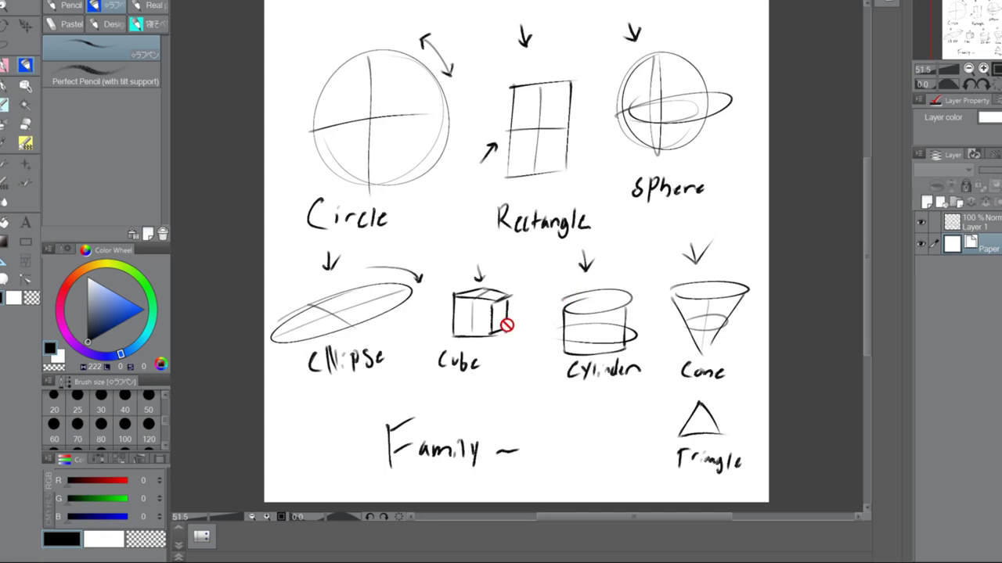
{"action": "left_click", "coordinate": [974, 226]}
Add a horizontal contour line to the cube, a long downward arrow beside the circle and a double-headed arrow near the rectangle
{"action": "mouse_move", "coordinate": [450, 313]}
{"action": "left_mouse_down"}
{"action": "mouse_move", "coordinate": [507, 313]}
{"action": "mouse_move", "coordinate": [500, 326]}
{"action": "left_mouse_up"}
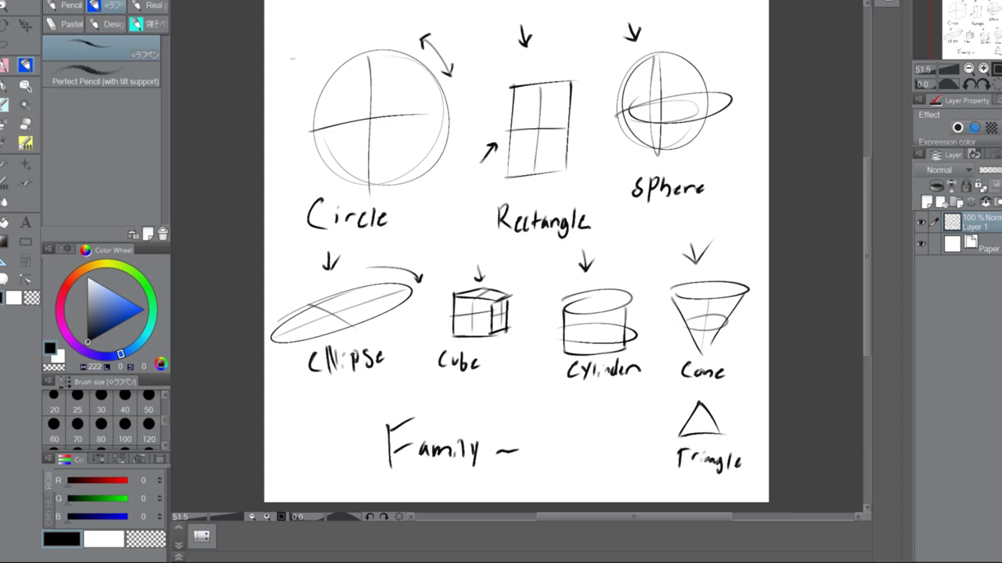
{"action": "left_click_drag", "start_coordinate": [291, 55], "coordinate": [288, 203]}
{"action": "left_click_drag", "start_coordinate": [288, 204], "coordinate": [295, 177]}
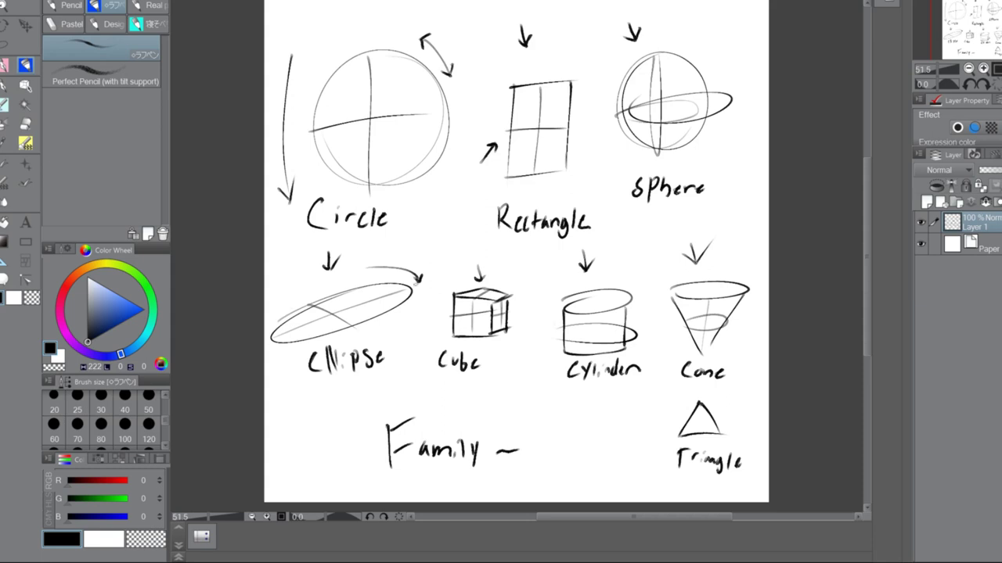
{"action": "left_click_drag", "start_coordinate": [456, 201], "coordinate": [490, 180]}
{"action": "mouse_move", "coordinate": [479, 184]}
{"action": "left_mouse_down"}
{"action": "mouse_move", "coordinate": [490, 181]}
{"action": "mouse_move", "coordinate": [451, 202]}
{"action": "mouse_move", "coordinate": [444, 188]}
{"action": "left_mouse_up"}
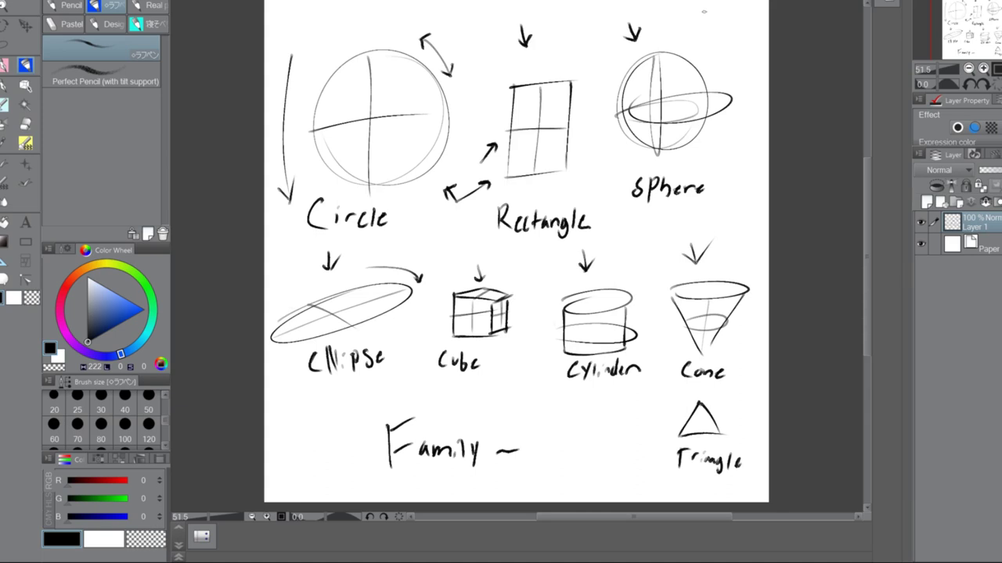
{"action": "mouse_move", "coordinate": [696, 14]}
{"action": "left_mouse_down"}
{"action": "mouse_move", "coordinate": [702, 5]}
{"action": "mouse_move", "coordinate": [693, 16]}
{"action": "left_mouse_up"}
{"action": "left_click_drag", "start_coordinate": [693, 25], "coordinate": [704, 16]}
{"action": "key", "text": "ctrl+z"}
{"action": "key", "text": "ctrl+z"}
{"action": "mouse_move", "coordinate": [688, 11]}
{"action": "left_mouse_down"}
{"action": "mouse_move", "coordinate": [704, 32]}
{"action": "mouse_move", "coordinate": [715, 22]}
{"action": "mouse_move", "coordinate": [702, 20]}
{"action": "mouse_move", "coordinate": [704, 31]}
{"action": "left_mouse_up"}
{"action": "key", "text": "ctrl+z"}
{"action": "key", "text": "ctrl+z"}
{"action": "key", "text": "ctrl+z"}
{"action": "key", "text": "ctrl+z"}
{"action": "key", "text": "ctrl+z"}
{"action": "left_click_drag", "start_coordinate": [723, 243], "coordinate": [734, 247]}
{"action": "key", "text": "ctrl+z"}
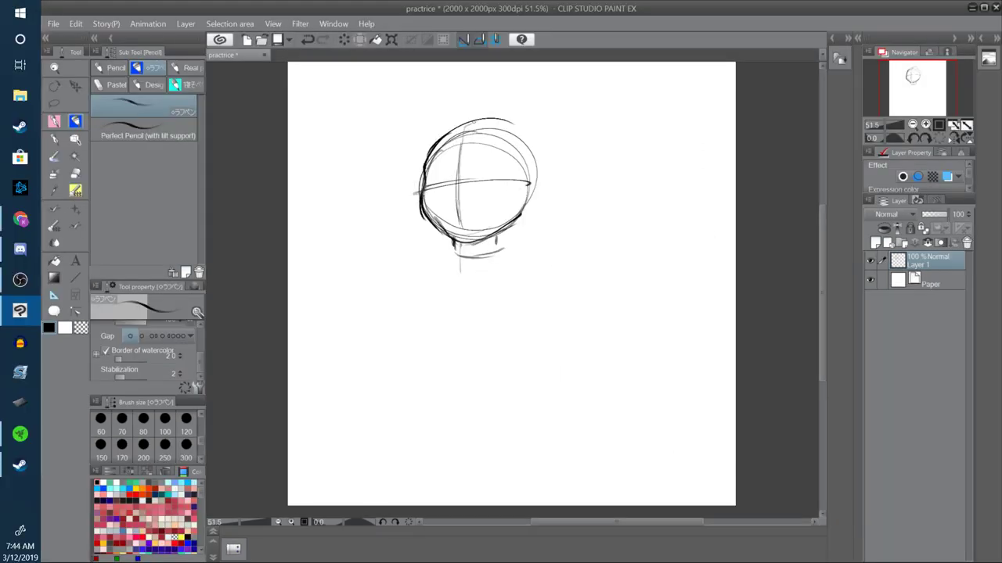
Darken the outline of the sketched head and add an ear and an angular nose
{"action": "mouse_move", "coordinate": [470, 122]}
{"action": "left_mouse_down"}
{"action": "mouse_move", "coordinate": [526, 155]}
{"action": "mouse_move", "coordinate": [518, 188]}
{"action": "mouse_move", "coordinate": [533, 191]}
{"action": "mouse_move", "coordinate": [500, 236]}
{"action": "left_mouse_up"}
{"action": "mouse_move", "coordinate": [437, 140]}
{"action": "left_mouse_down"}
{"action": "mouse_move", "coordinate": [425, 177]}
{"action": "mouse_move", "coordinate": [493, 120]}
{"action": "mouse_move", "coordinate": [523, 140]}
{"action": "left_mouse_up"}
{"action": "mouse_move", "coordinate": [454, 183]}
{"action": "left_mouse_down"}
{"action": "mouse_move", "coordinate": [446, 202]}
{"action": "mouse_move", "coordinate": [457, 207]}
{"action": "left_mouse_up"}
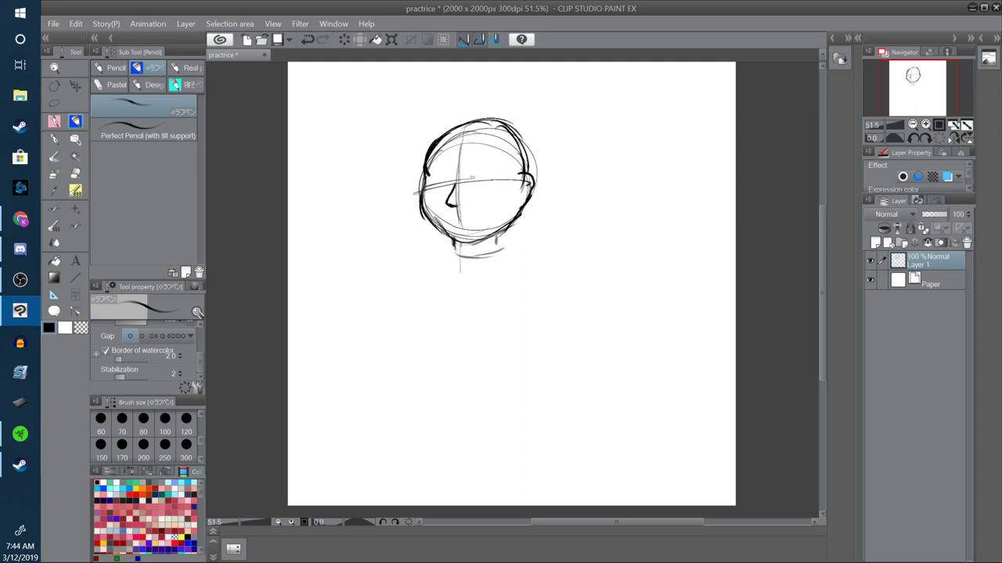
Draw the eyes, curved eyebrows and a small mouth on the head
{"action": "mouse_move", "coordinate": [472, 186]}
{"action": "left_mouse_down"}
{"action": "mouse_move", "coordinate": [489, 170]}
{"action": "mouse_move", "coordinate": [494, 182]}
{"action": "mouse_move", "coordinate": [441, 170]}
{"action": "mouse_move", "coordinate": [433, 190]}
{"action": "mouse_move", "coordinate": [488, 187]}
{"action": "mouse_move", "coordinate": [496, 177]}
{"action": "mouse_move", "coordinate": [475, 161]}
{"action": "mouse_move", "coordinate": [493, 165]}
{"action": "left_mouse_up"}
{"action": "left_click_drag", "start_coordinate": [433, 163], "coordinate": [453, 161]}
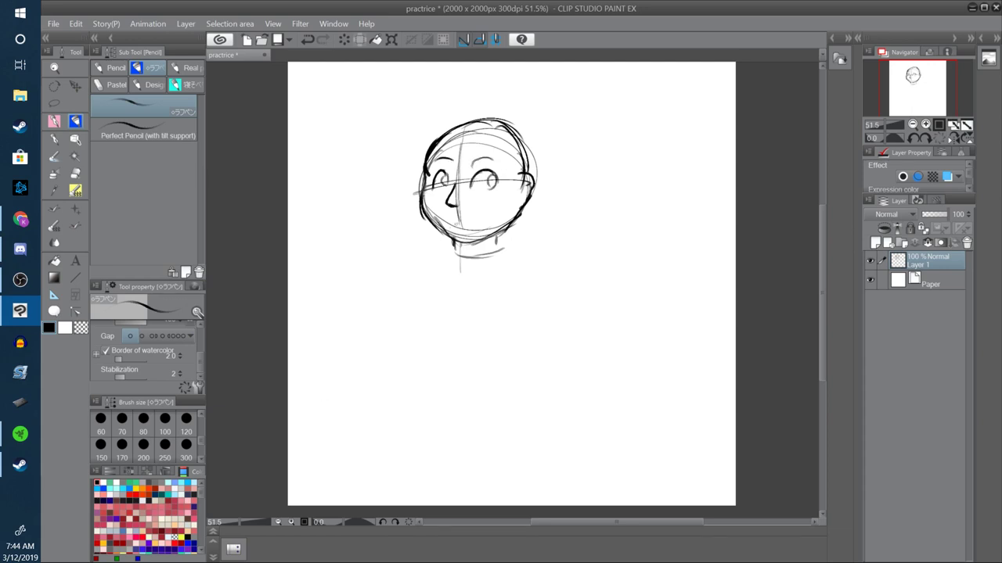
{"action": "left_click_drag", "start_coordinate": [458, 220], "coordinate": [477, 220]}
{"action": "scroll", "coordinate": [837, 188], "scroll_direction": "up", "scroll_amount": 2}
{"action": "mouse_move", "coordinate": [548, 149]}
{"action": "left_mouse_down"}
{"action": "mouse_move", "coordinate": [476, 279]}
{"action": "mouse_move", "coordinate": [461, 134]}
{"action": "left_mouse_up"}
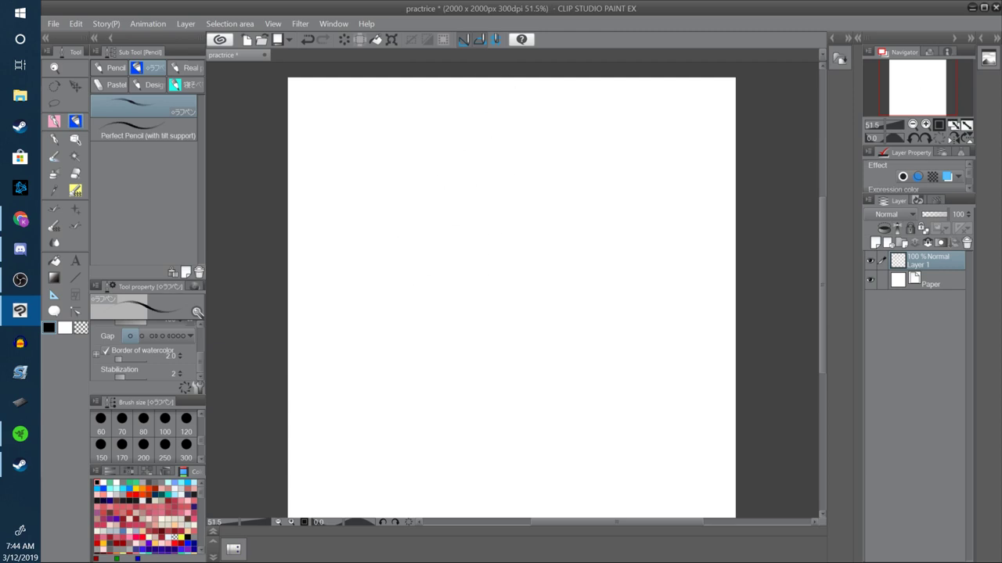
{"action": "left_click_drag", "start_coordinate": [548, 165], "coordinate": [438, 344]}
{"action": "left_click_drag", "start_coordinate": [485, 161], "coordinate": [540, 352]}
{"action": "left_click_drag", "start_coordinate": [517, 160], "coordinate": [367, 329]}
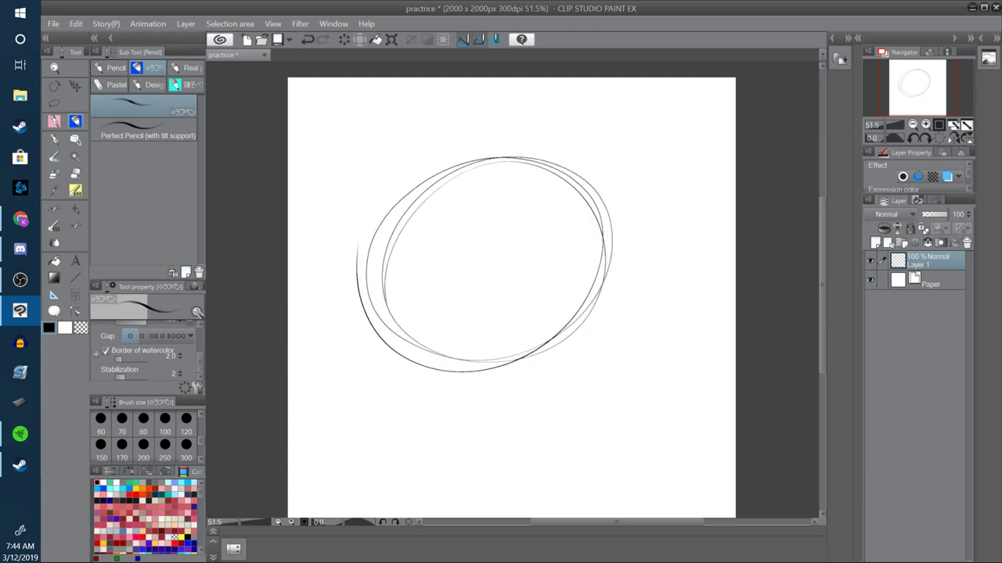
Clear the layer and sketch a large circle with overlapping strokes in the upper half of the canvas
{"action": "left_click", "coordinate": [345, 40]}
{"action": "mouse_move", "coordinate": [426, 313]}
{"action": "left_mouse_down"}
{"action": "mouse_move", "coordinate": [462, 335]}
{"action": "mouse_move", "coordinate": [407, 258]}
{"action": "mouse_move", "coordinate": [540, 156]}
{"action": "left_mouse_up"}
{"action": "scroll", "coordinate": [822, 258], "scroll_direction": "down", "scroll_amount": 3}
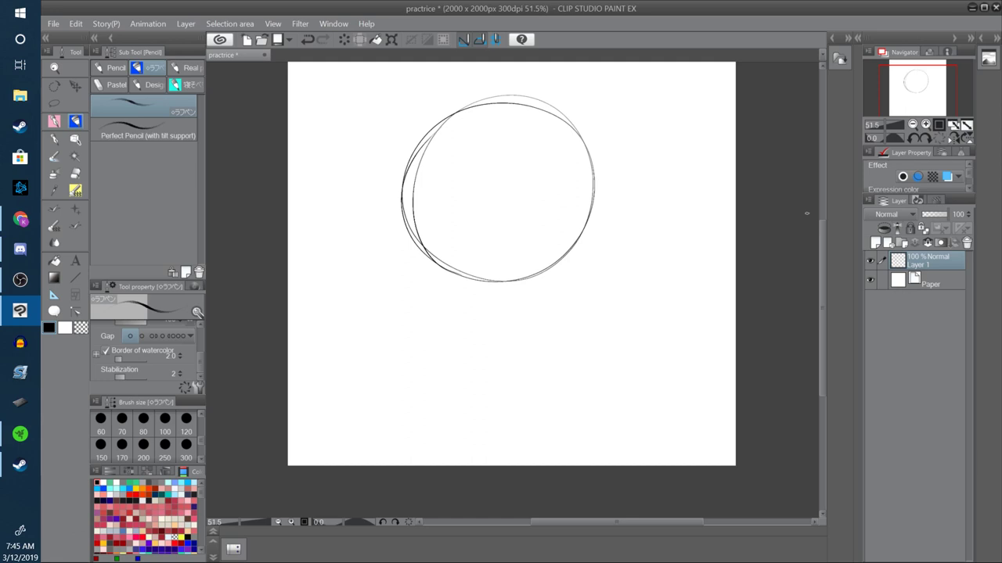
Draw curved vertical and horizontal face guidelines across the circle and sketch a cylindrical neck beneath it
{"action": "left_click_drag", "start_coordinate": [494, 104], "coordinate": [505, 284]}
{"action": "mouse_move", "coordinate": [404, 191]}
{"action": "left_mouse_down"}
{"action": "mouse_move", "coordinate": [582, 155]}
{"action": "mouse_move", "coordinate": [579, 168]}
{"action": "mouse_move", "coordinate": [452, 176]}
{"action": "mouse_move", "coordinate": [604, 166]}
{"action": "left_mouse_up"}
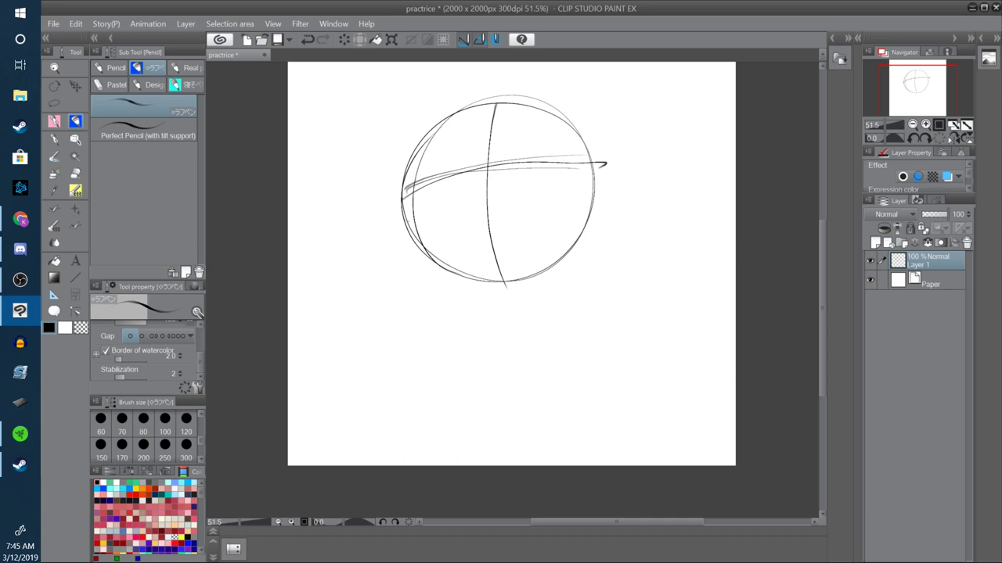
{"action": "left_click_drag", "start_coordinate": [462, 280], "coordinate": [462, 327]}
{"action": "mouse_move", "coordinate": [552, 272]}
{"action": "left_mouse_down"}
{"action": "mouse_move", "coordinate": [550, 330]}
{"action": "mouse_move", "coordinate": [511, 365]}
{"action": "mouse_move", "coordinate": [489, 347]}
{"action": "mouse_move", "coordinate": [554, 330]}
{"action": "mouse_move", "coordinate": [510, 346]}
{"action": "left_mouse_up"}
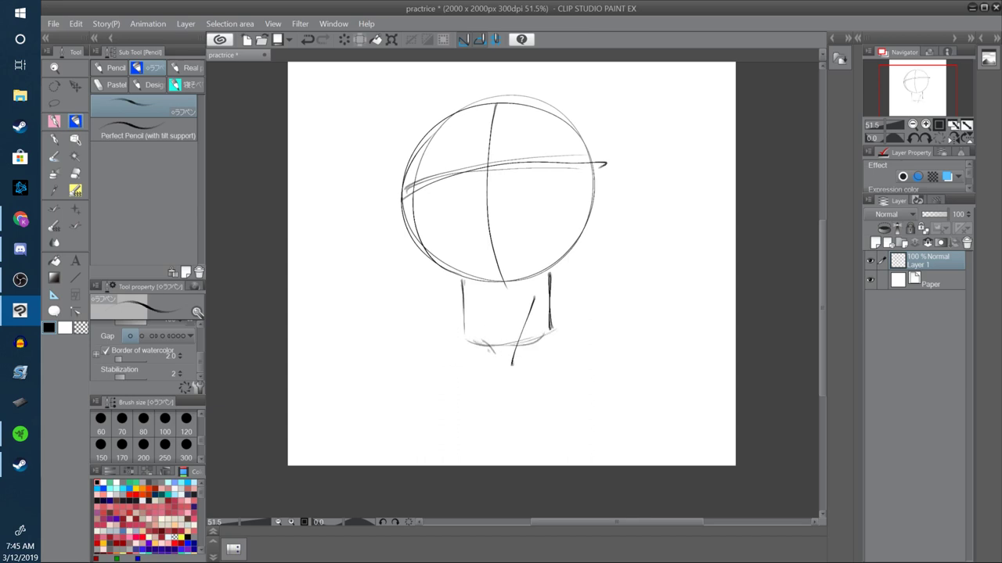
{"action": "mouse_move", "coordinate": [463, 307]}
{"action": "left_mouse_down"}
{"action": "mouse_move", "coordinate": [482, 346]}
{"action": "mouse_move", "coordinate": [475, 329]}
{"action": "mouse_move", "coordinate": [540, 342]}
{"action": "mouse_move", "coordinate": [554, 334]}
{"action": "left_mouse_up"}
{"action": "left_click_drag", "start_coordinate": [554, 335], "coordinate": [498, 349]}
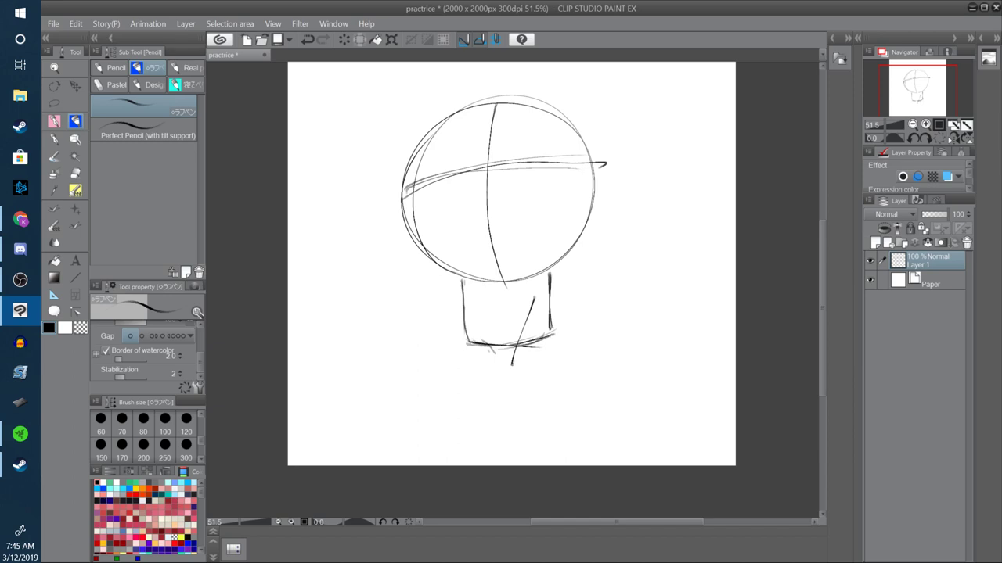
Sketch sloping shoulders at the neck's base and join them with diagonal lines meeting in a point below
{"action": "left_click_drag", "start_coordinate": [457, 319], "coordinate": [407, 346]}
{"action": "left_click_drag", "start_coordinate": [564, 309], "coordinate": [623, 333]}
{"action": "left_click_drag", "start_coordinate": [405, 356], "coordinate": [462, 391]}
{"action": "left_click_drag", "start_coordinate": [620, 329], "coordinate": [532, 388]}
{"action": "mouse_move", "coordinate": [413, 352]}
{"action": "left_mouse_down"}
{"action": "mouse_move", "coordinate": [501, 416]}
{"action": "mouse_move", "coordinate": [489, 410]}
{"action": "left_mouse_up"}
{"action": "left_click_drag", "start_coordinate": [607, 340], "coordinate": [489, 421]}
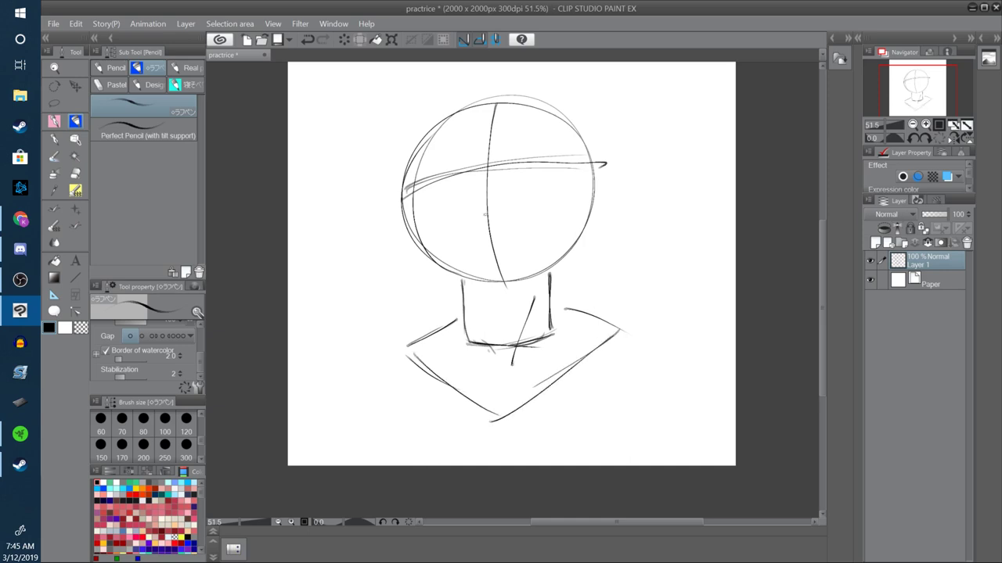
Draw a rounded triangular nose, two arched eyes with oval irises and curved mouth lines along the face guidelines
{"action": "mouse_move", "coordinate": [477, 211]}
{"action": "left_mouse_down"}
{"action": "mouse_move", "coordinate": [509, 213]}
{"action": "mouse_move", "coordinate": [491, 230]}
{"action": "mouse_move", "coordinate": [474, 216]}
{"action": "mouse_move", "coordinate": [492, 230]}
{"action": "left_mouse_up"}
{"action": "mouse_move", "coordinate": [510, 173]}
{"action": "left_mouse_down"}
{"action": "mouse_move", "coordinate": [531, 145]}
{"action": "mouse_move", "coordinate": [548, 168]}
{"action": "mouse_move", "coordinate": [546, 195]}
{"action": "left_mouse_up"}
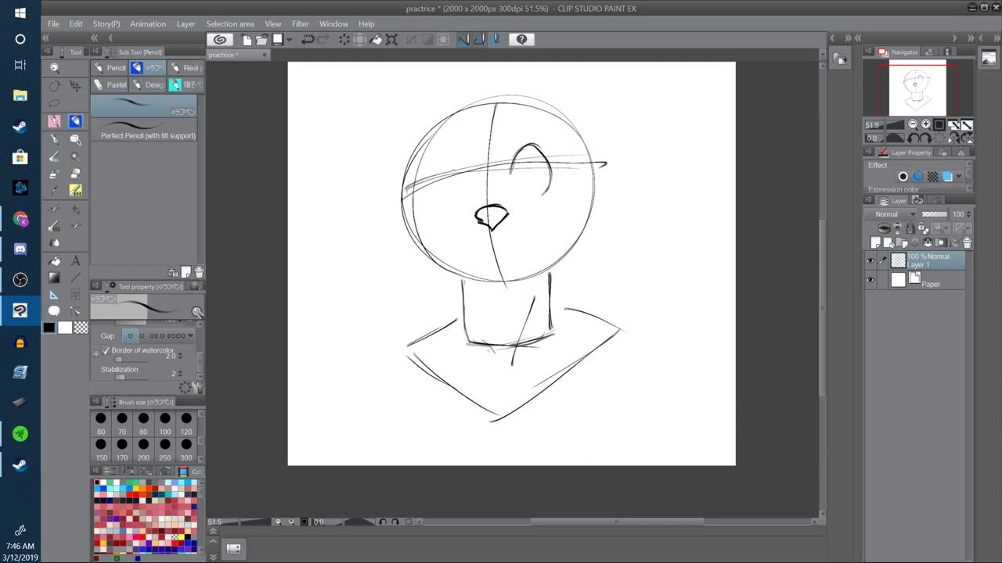
{"action": "mouse_move", "coordinate": [454, 150]}
{"action": "left_mouse_down"}
{"action": "mouse_move", "coordinate": [462, 176]}
{"action": "mouse_move", "coordinate": [457, 157]}
{"action": "left_mouse_up"}
{"action": "mouse_move", "coordinate": [434, 201]}
{"action": "left_mouse_down"}
{"action": "mouse_move", "coordinate": [446, 205]}
{"action": "mouse_move", "coordinate": [462, 176]}
{"action": "mouse_move", "coordinate": [512, 185]}
{"action": "mouse_move", "coordinate": [523, 167]}
{"action": "left_mouse_up"}
{"action": "mouse_move", "coordinate": [443, 240]}
{"action": "left_mouse_down"}
{"action": "mouse_move", "coordinate": [475, 253]}
{"action": "mouse_move", "coordinate": [537, 236]}
{"action": "left_mouse_up"}
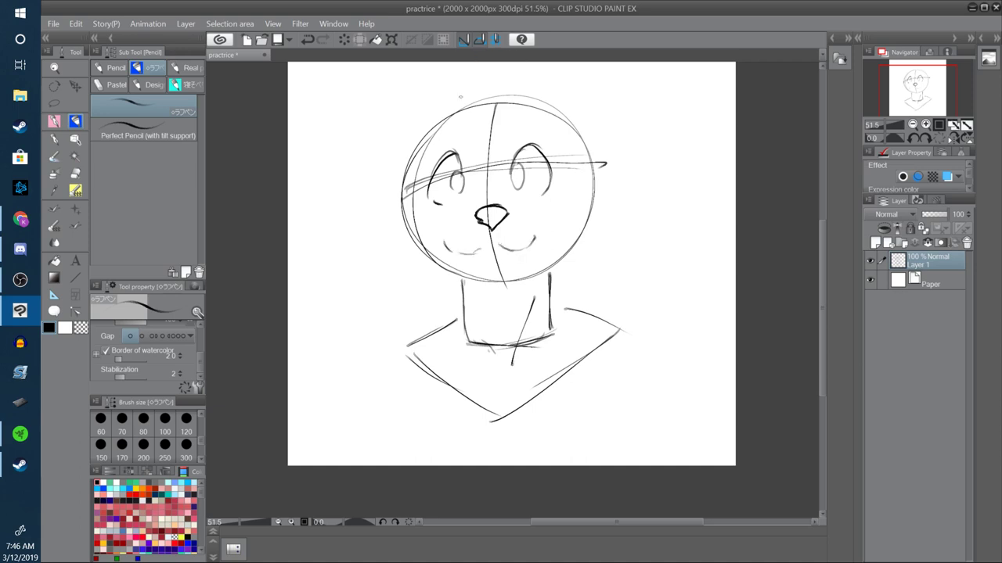
Sketch jagged hair locks down the left side of the head, with a pointed strand crossing the left eye
{"action": "mouse_move", "coordinate": [413, 106]}
{"action": "left_mouse_down"}
{"action": "mouse_move", "coordinate": [381, 117]}
{"action": "mouse_move", "coordinate": [361, 171]}
{"action": "mouse_move", "coordinate": [358, 195]}
{"action": "mouse_move", "coordinate": [378, 235]}
{"action": "left_mouse_up"}
{"action": "left_click_drag", "start_coordinate": [385, 186], "coordinate": [408, 268]}
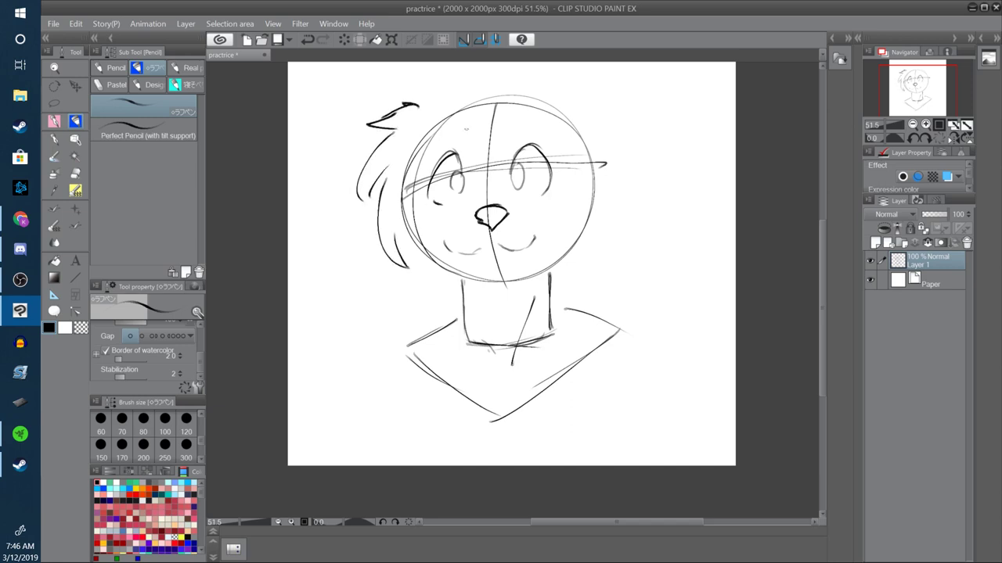
{"action": "left_click_drag", "start_coordinate": [470, 127], "coordinate": [467, 155]}
{"action": "left_click_drag", "start_coordinate": [469, 142], "coordinate": [432, 233]}
{"action": "left_click_drag", "start_coordinate": [435, 188], "coordinate": [425, 230]}
{"action": "left_click_drag", "start_coordinate": [413, 212], "coordinate": [431, 279]}
{"action": "left_click_drag", "start_coordinate": [402, 232], "coordinate": [439, 314]}
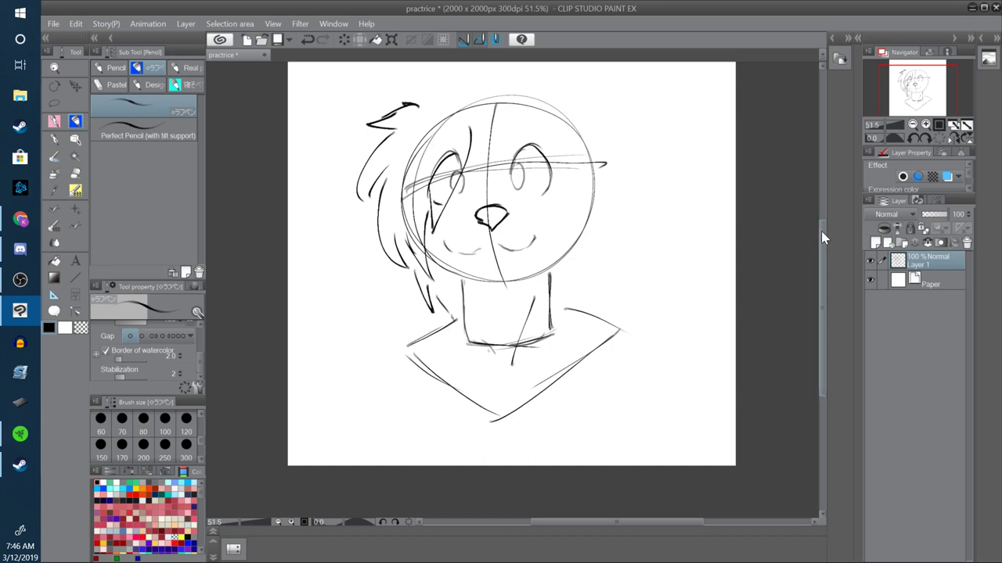
Draw spiky tufts and a sweeping curl on top of the head, the right outer hair curve and the central fringe
{"action": "scroll", "coordinate": [820, 231], "scroll_direction": "up", "scroll_amount": 2}
{"action": "scroll", "coordinate": [828, 224], "scroll_direction": "up", "scroll_amount": 2}
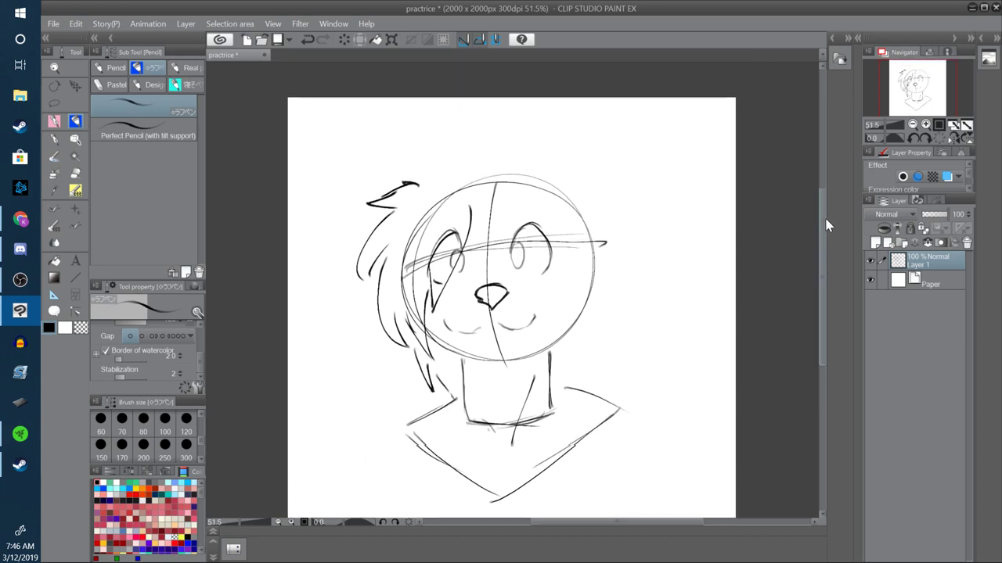
{"action": "left_click_drag", "start_coordinate": [426, 167], "coordinate": [438, 151]}
{"action": "mouse_move", "coordinate": [409, 189]}
{"action": "left_mouse_down"}
{"action": "mouse_move", "coordinate": [431, 181]}
{"action": "mouse_move", "coordinate": [435, 165]}
{"action": "left_mouse_up"}
{"action": "left_click_drag", "start_coordinate": [432, 179], "coordinate": [486, 116]}
{"action": "mouse_move", "coordinate": [435, 178]}
{"action": "left_mouse_down"}
{"action": "mouse_move", "coordinate": [433, 158]}
{"action": "mouse_move", "coordinate": [462, 156]}
{"action": "left_mouse_up"}
{"action": "mouse_move", "coordinate": [463, 158]}
{"action": "left_mouse_down"}
{"action": "mouse_move", "coordinate": [625, 125]}
{"action": "mouse_move", "coordinate": [589, 188]}
{"action": "mouse_move", "coordinate": [637, 308]}
{"action": "left_mouse_up"}
{"action": "left_click_drag", "start_coordinate": [474, 211], "coordinate": [513, 313]}
{"action": "left_click_drag", "start_coordinate": [519, 235], "coordinate": [523, 324]}
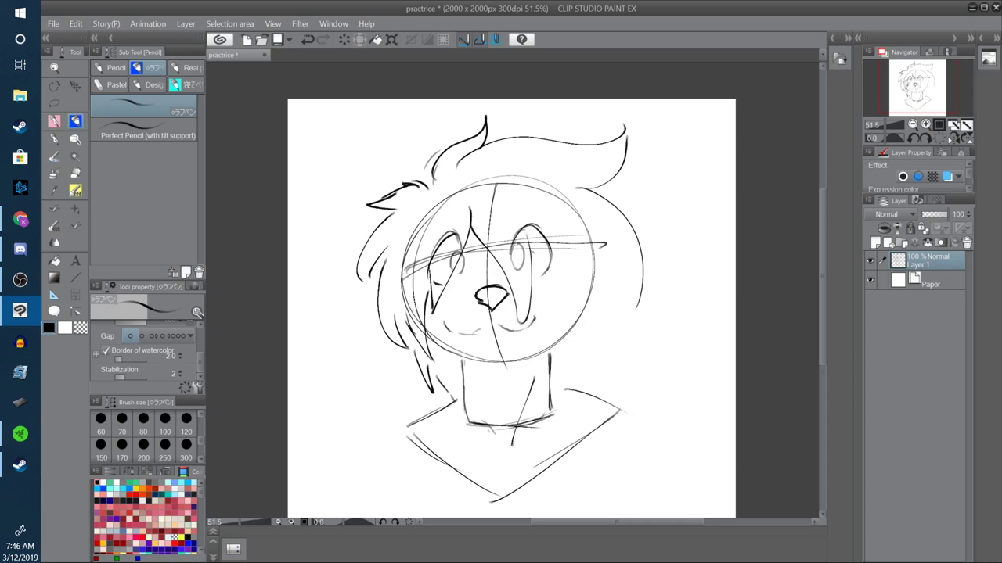
Finish the right side of the hair with a curved fringe strand and short pointed locks beside the jaw
{"action": "mouse_move", "coordinate": [529, 249]}
{"action": "left_mouse_down"}
{"action": "mouse_move", "coordinate": [597, 345]}
{"action": "mouse_move", "coordinate": [596, 362]}
{"action": "left_mouse_up"}
{"action": "left_click_drag", "start_coordinate": [623, 313], "coordinate": [603, 354]}
{"action": "left_click_drag", "start_coordinate": [635, 299], "coordinate": [615, 345]}
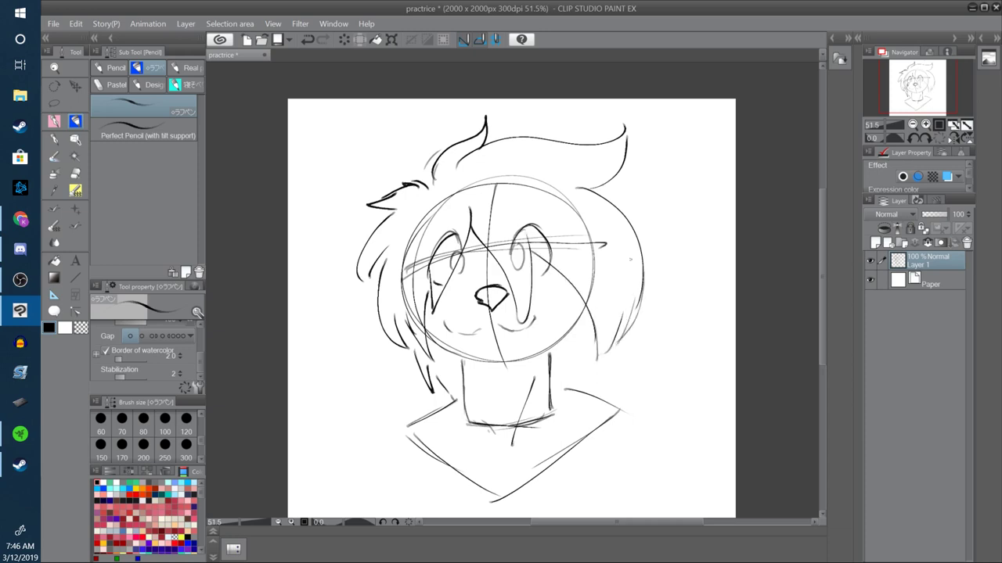
{"action": "left_click_drag", "start_coordinate": [579, 362], "coordinate": [568, 381]}
{"action": "left_click_drag", "start_coordinate": [582, 357], "coordinate": [571, 380]}
Use Change Canvas Size to crop the canvas around the drawing to 1734 x 1821 px
{"action": "left_click", "coordinate": [76, 24]}
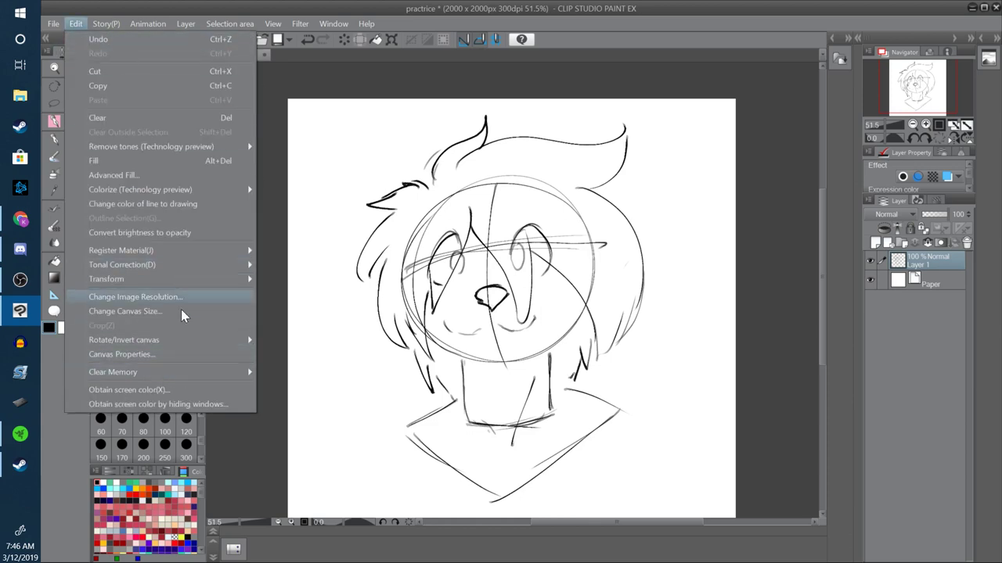
{"action": "key", "text": "Escape"}
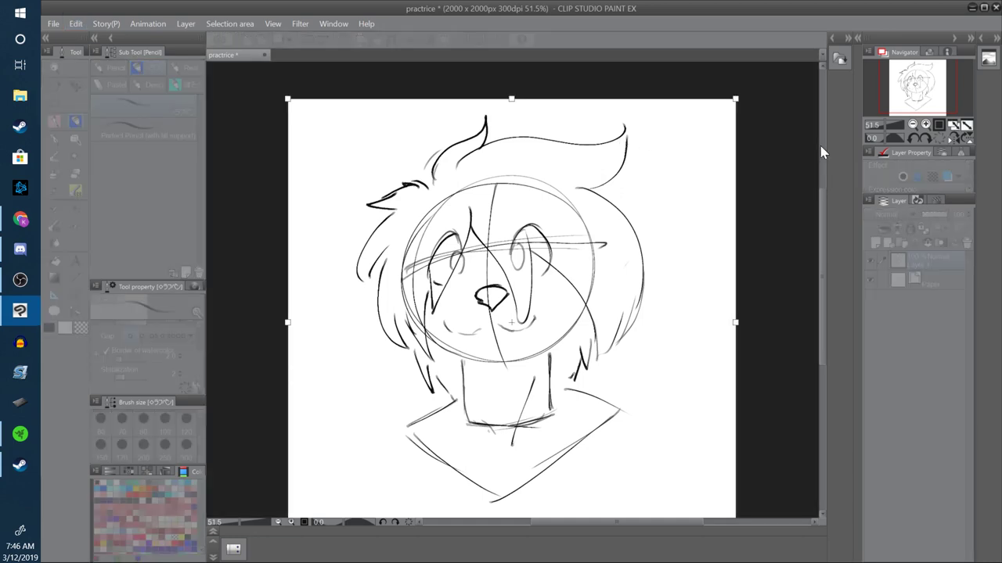
{"action": "mouse_move", "coordinate": [735, 99]}
{"action": "left_mouse_down"}
{"action": "mouse_move", "coordinate": [716, 125]}
{"action": "mouse_move", "coordinate": [739, 91]}
{"action": "mouse_move", "coordinate": [739, 100]}
{"action": "left_mouse_up"}
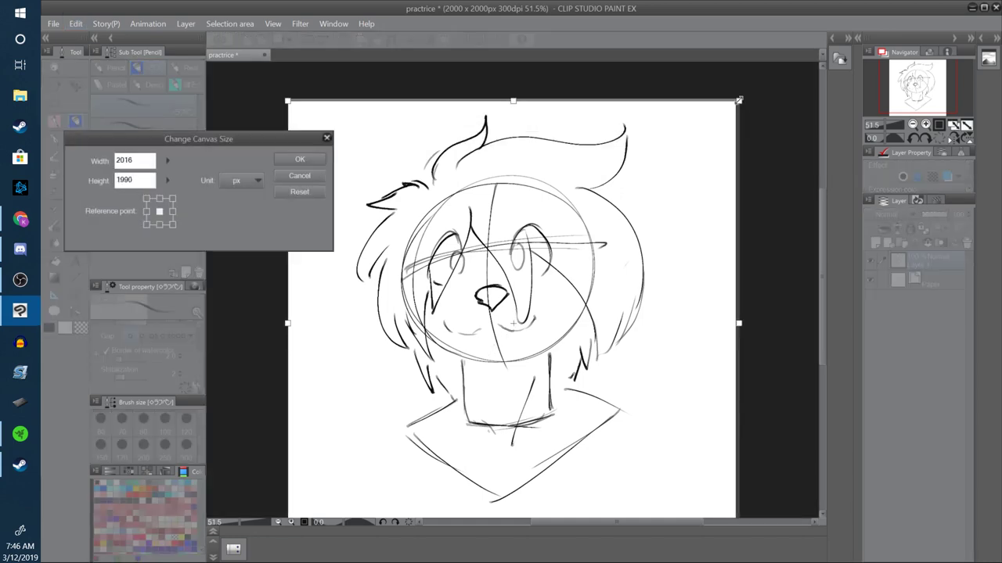
{"action": "scroll", "coordinate": [819, 290], "scroll_direction": "down", "scroll_amount": 5}
{"action": "left_click_drag", "start_coordinate": [505, 391], "coordinate": [505, 353]}
{"action": "left_click_drag", "start_coordinate": [739, 151], "coordinate": [702, 153]}
{"action": "left_click_drag", "start_coordinate": [252, 146], "coordinate": [195, 303]}
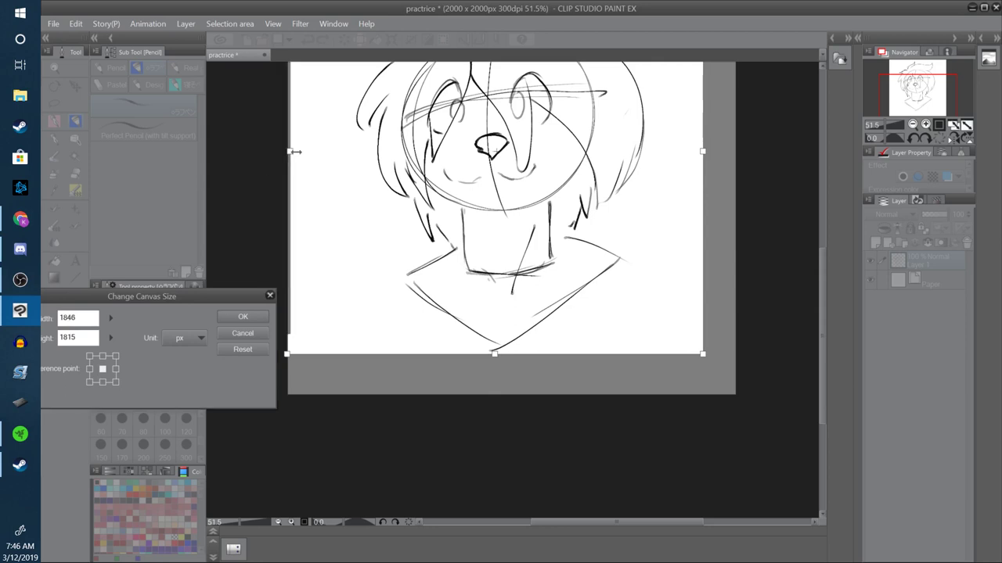
{"action": "left_click_drag", "start_coordinate": [294, 151], "coordinate": [315, 151]}
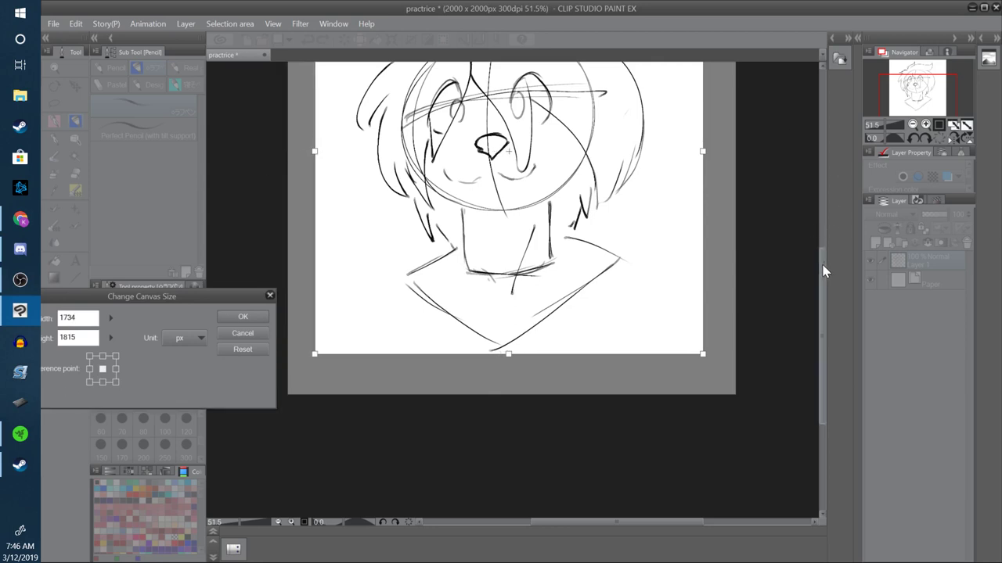
{"action": "scroll", "coordinate": [824, 271], "scroll_direction": "up", "scroll_amount": 4}
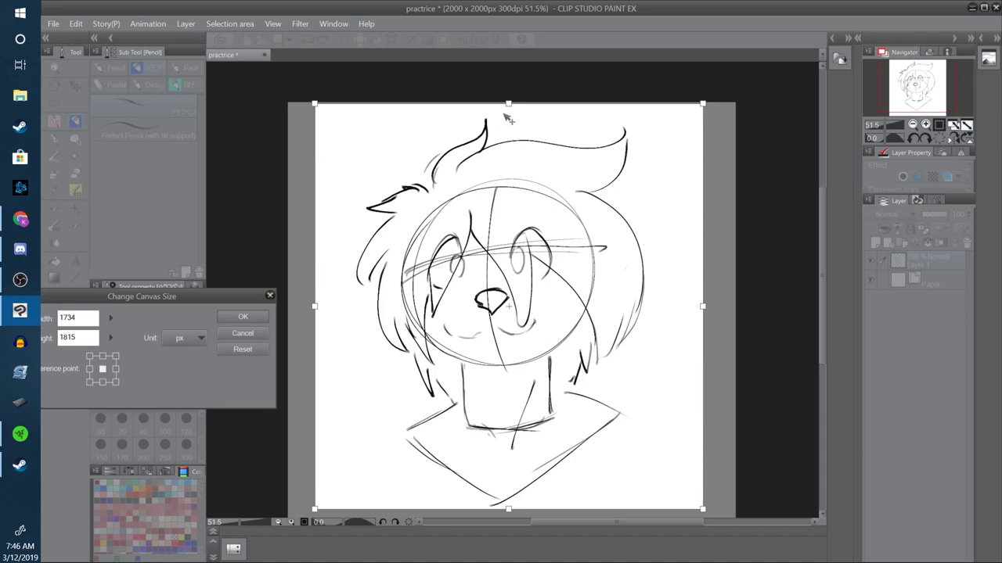
{"action": "left_click_drag", "start_coordinate": [509, 103], "coordinate": [509, 102]}
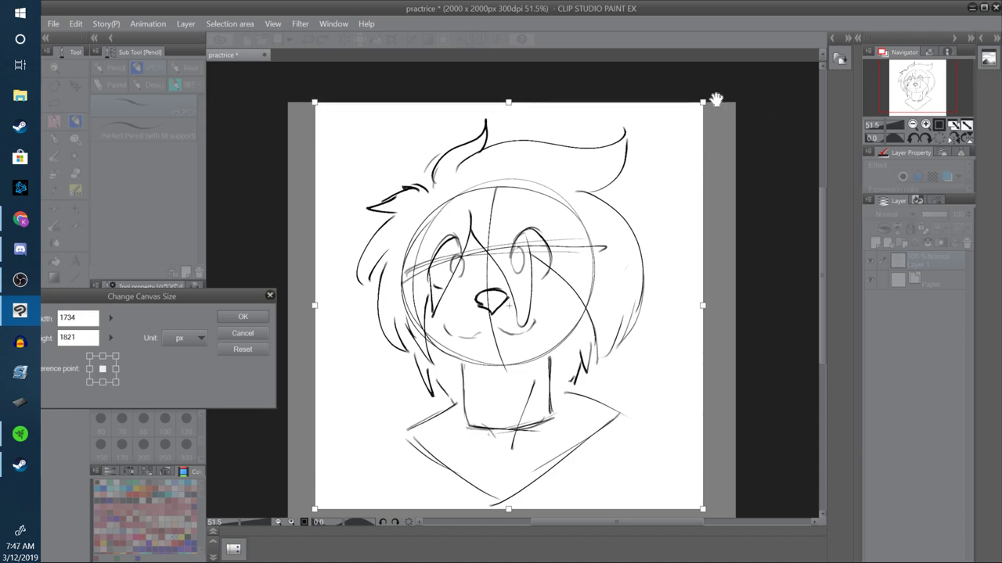
{"action": "left_click_drag", "start_coordinate": [216, 298], "coordinate": [272, 208]}
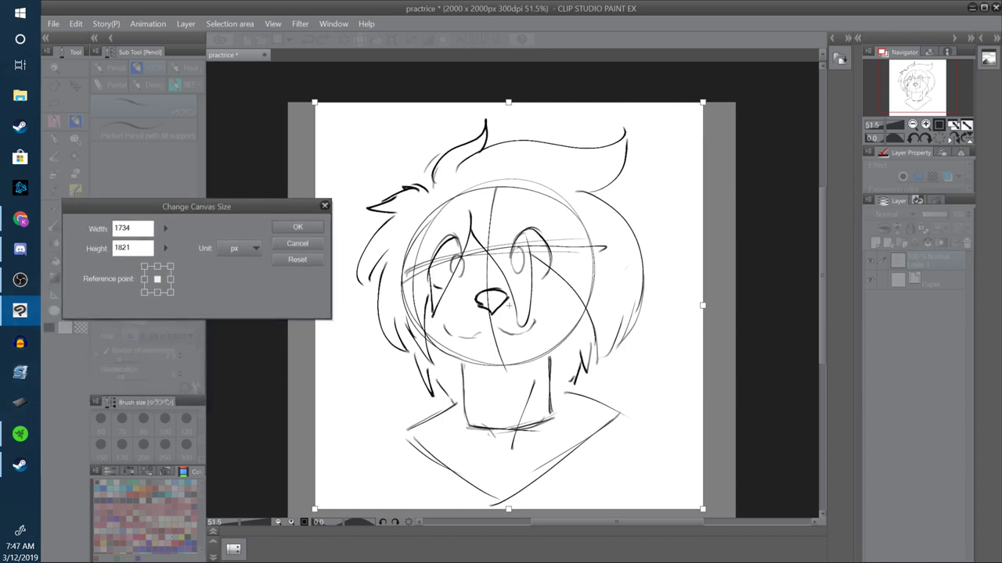
{"action": "left_click", "coordinate": [297, 227]}
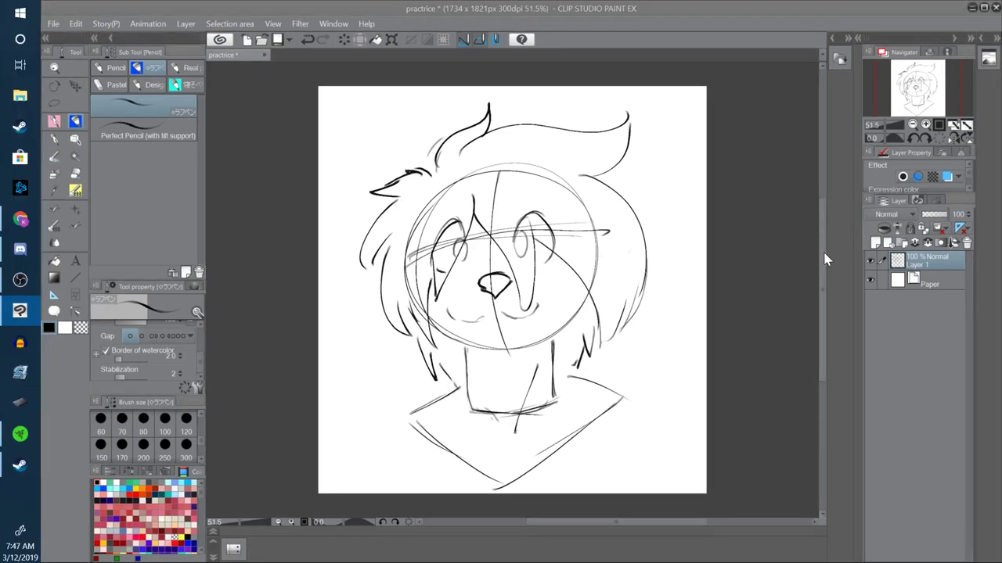
Sketch a V-shaped collar around the base of the neck
{"action": "scroll", "coordinate": [823, 235], "scroll_direction": "down", "scroll_amount": 2}
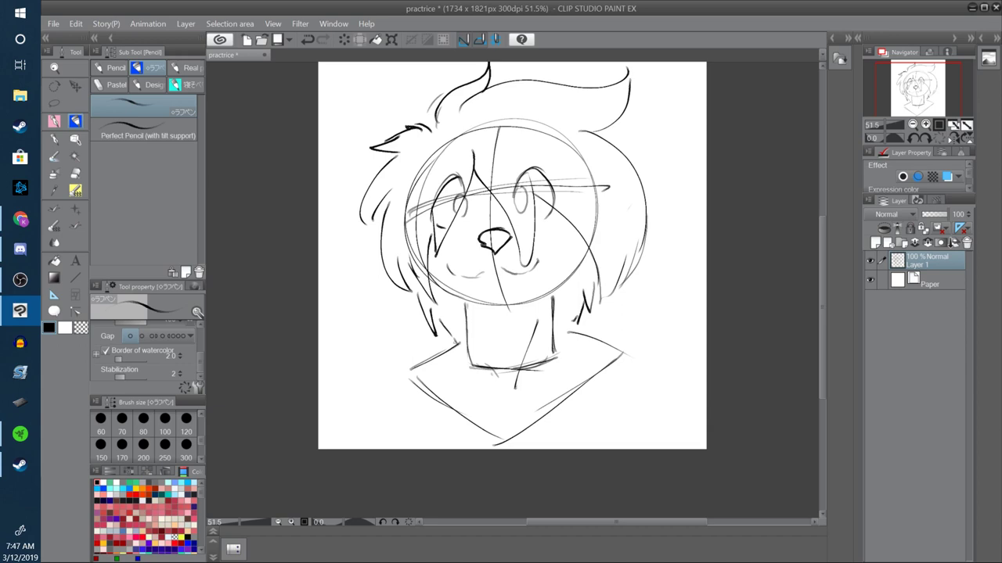
{"action": "left_click_drag", "start_coordinate": [456, 349], "coordinate": [490, 377]}
{"action": "mouse_move", "coordinate": [570, 343]}
{"action": "left_mouse_down"}
{"action": "mouse_move", "coordinate": [554, 367]}
{"action": "mouse_move", "coordinate": [507, 395]}
{"action": "left_mouse_up"}
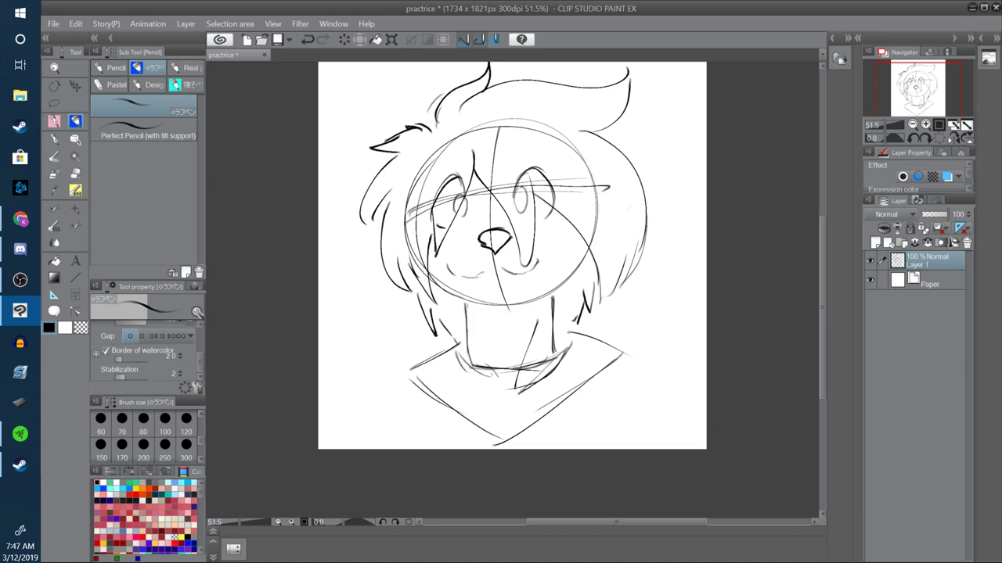
Draw eyebrows above both eyes and outline a heavier jawline tapering to the chin
{"action": "left_click_drag", "start_coordinate": [523, 156], "coordinate": [552, 158]}
{"action": "left_click_drag", "start_coordinate": [436, 171], "coordinate": [468, 160]}
{"action": "left_click_drag", "start_coordinate": [440, 292], "coordinate": [504, 322]}
{"action": "left_click_drag", "start_coordinate": [581, 262], "coordinate": [524, 322]}
{"action": "left_click_drag", "start_coordinate": [561, 286], "coordinate": [515, 324]}
{"action": "mouse_move", "coordinate": [589, 252]}
{"action": "left_mouse_down"}
{"action": "mouse_move", "coordinate": [515, 323]}
{"action": "mouse_move", "coordinate": [479, 310]}
{"action": "mouse_move", "coordinate": [519, 302]}
{"action": "mouse_move", "coordinate": [490, 308]}
{"action": "left_mouse_up"}
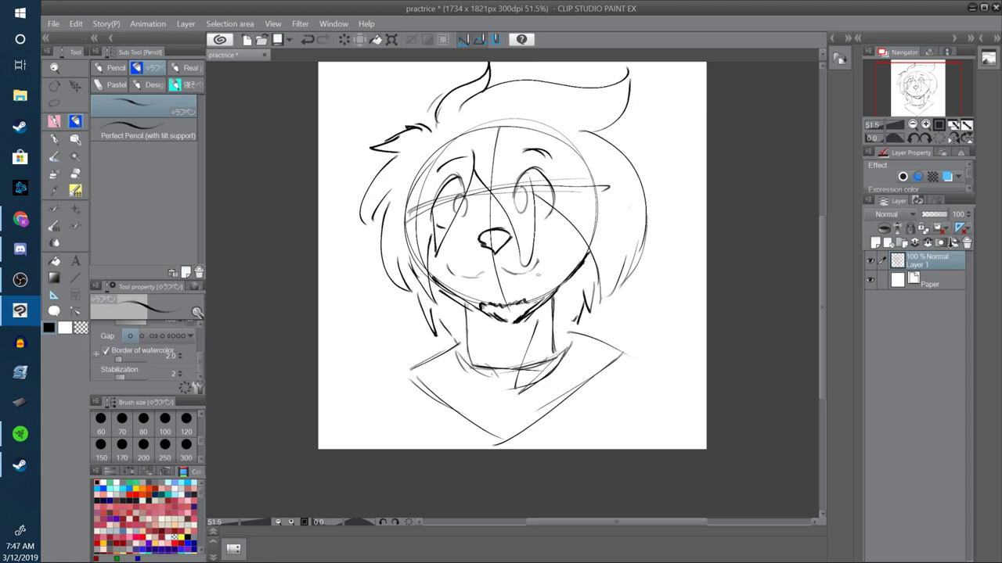
Clean up the circle's left edge and darken the hair and cheek lines along that side of the face
{"action": "left_click_drag", "start_coordinate": [439, 166], "coordinate": [428, 299]}
{"action": "left_click_drag", "start_coordinate": [406, 182], "coordinate": [404, 274]}
{"action": "left_click_drag", "start_coordinate": [404, 236], "coordinate": [438, 322]}
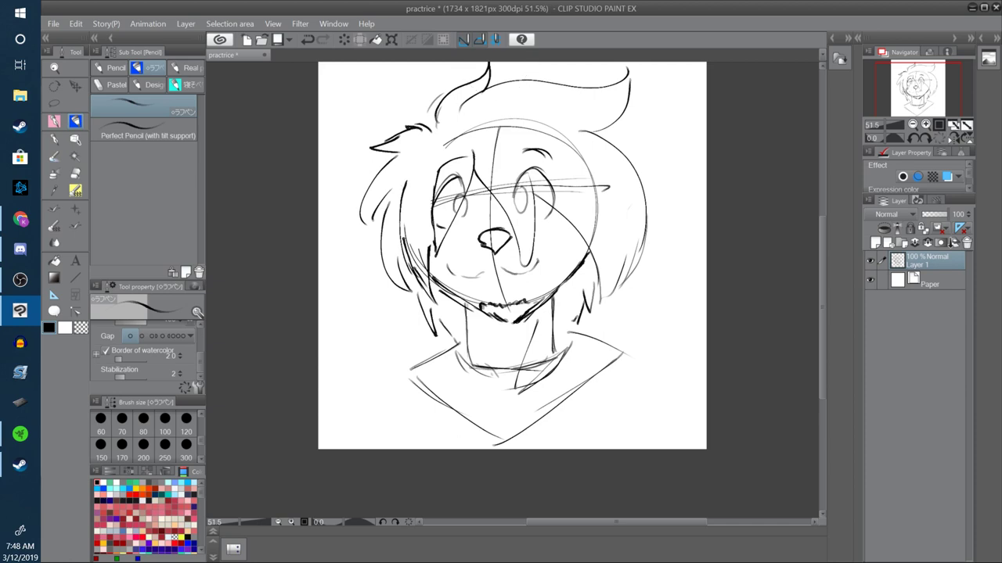
{"action": "left_click_drag", "start_coordinate": [406, 188], "coordinate": [411, 269]}
Draw a pointed ear on the left of the head, a small ear tip on the right and a hatched beard on the chin
{"action": "scroll", "coordinate": [820, 225], "scroll_direction": "up", "scroll_amount": 2}
{"action": "mouse_move", "coordinate": [406, 162]}
{"action": "left_mouse_down"}
{"action": "mouse_move", "coordinate": [368, 126]}
{"action": "mouse_move", "coordinate": [381, 205]}
{"action": "left_mouse_up"}
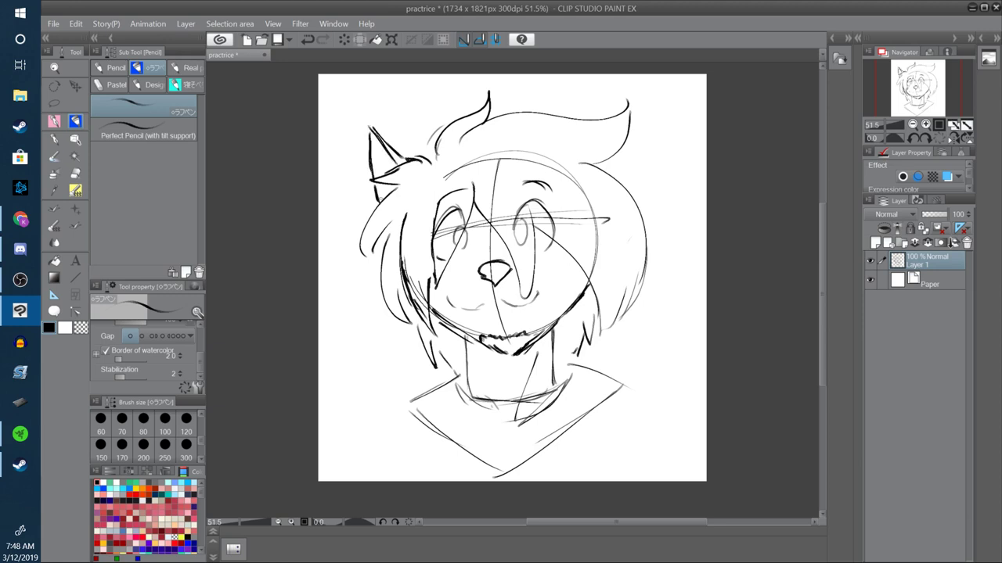
{"action": "mouse_move", "coordinate": [579, 113]}
{"action": "left_mouse_down"}
{"action": "mouse_move", "coordinate": [588, 107]}
{"action": "mouse_move", "coordinate": [571, 119]}
{"action": "mouse_move", "coordinate": [588, 104]}
{"action": "mouse_move", "coordinate": [593, 122]}
{"action": "left_mouse_up"}
{"action": "left_click_drag", "start_coordinate": [578, 117], "coordinate": [584, 110]}
{"action": "left_click_drag", "start_coordinate": [482, 341], "coordinate": [528, 345]}
Colour both irises green using the Color Wheel and add small white highlights
{"action": "left_click", "coordinate": [112, 286]}
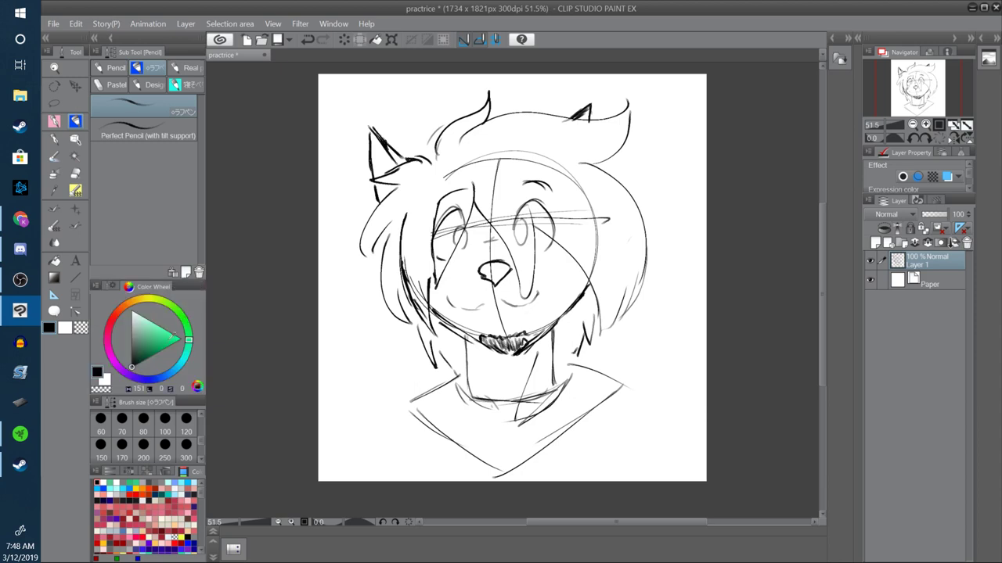
{"action": "left_click_drag", "start_coordinate": [172, 338], "coordinate": [163, 348]}
{"action": "left_click_drag", "start_coordinate": [462, 230], "coordinate": [461, 247]}
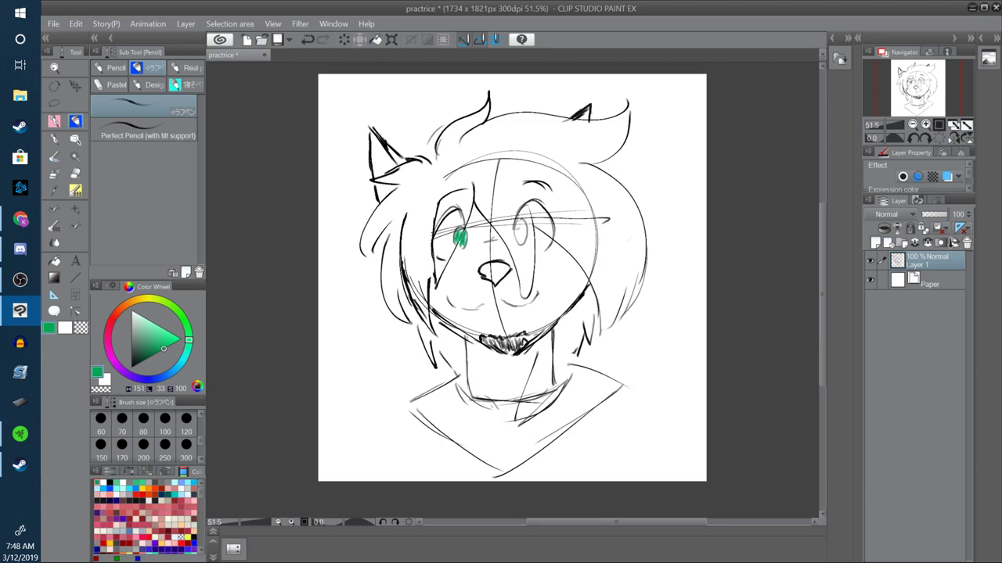
{"action": "mouse_move", "coordinate": [518, 224]}
{"action": "left_mouse_down"}
{"action": "mouse_move", "coordinate": [515, 242]}
{"action": "mouse_move", "coordinate": [526, 231]}
{"action": "left_mouse_up"}
{"action": "left_click", "coordinate": [132, 311]}
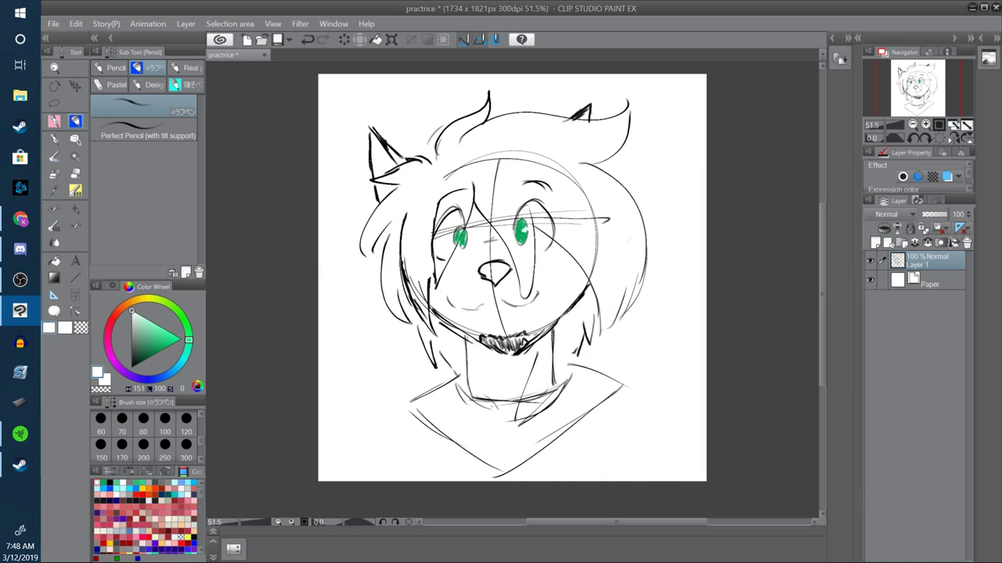
{"action": "left_click_drag", "start_coordinate": [463, 234], "coordinate": [468, 238]}
Switch the drawing colour back to black and handwrite the artist's social media handle beside the left hair locks
{"action": "mouse_move", "coordinate": [823, 212]}
{"action": "left_mouse_down"}
{"action": "mouse_move", "coordinate": [822, 247]}
{"action": "mouse_move", "coordinate": [819, 221]}
{"action": "mouse_move", "coordinate": [820, 231]}
{"action": "left_mouse_up"}
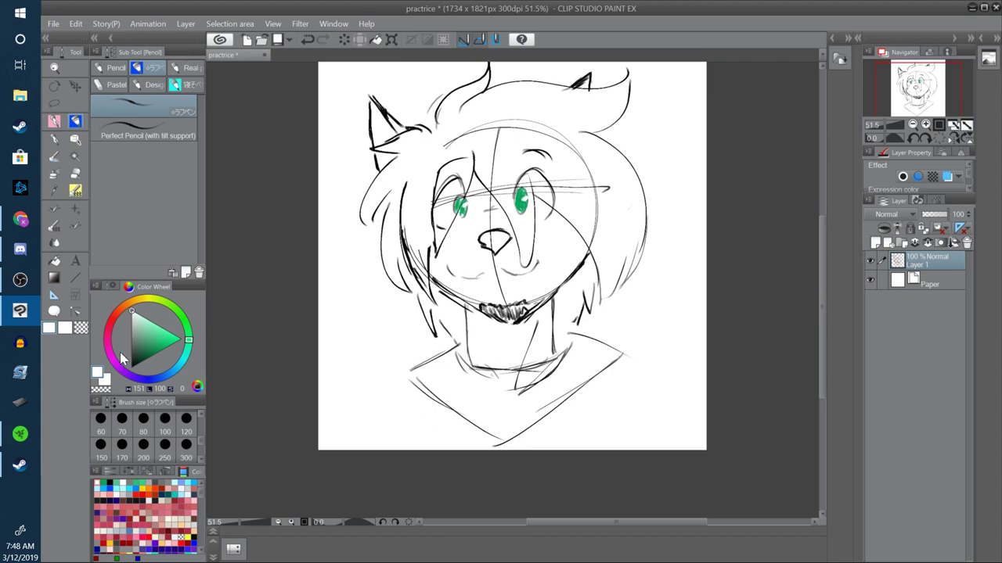
{"action": "key", "text": "x"}
{"action": "mouse_move", "coordinate": [335, 297]}
{"action": "left_mouse_down"}
{"action": "mouse_move", "coordinate": [343, 310]}
{"action": "mouse_move", "coordinate": [334, 316]}
{"action": "mouse_move", "coordinate": [364, 313]}
{"action": "left_mouse_up"}
{"action": "mouse_move", "coordinate": [371, 294]}
{"action": "left_mouse_down"}
{"action": "mouse_move", "coordinate": [379, 310]}
{"action": "mouse_move", "coordinate": [384, 278]}
{"action": "mouse_move", "coordinate": [408, 326]}
{"action": "left_mouse_up"}
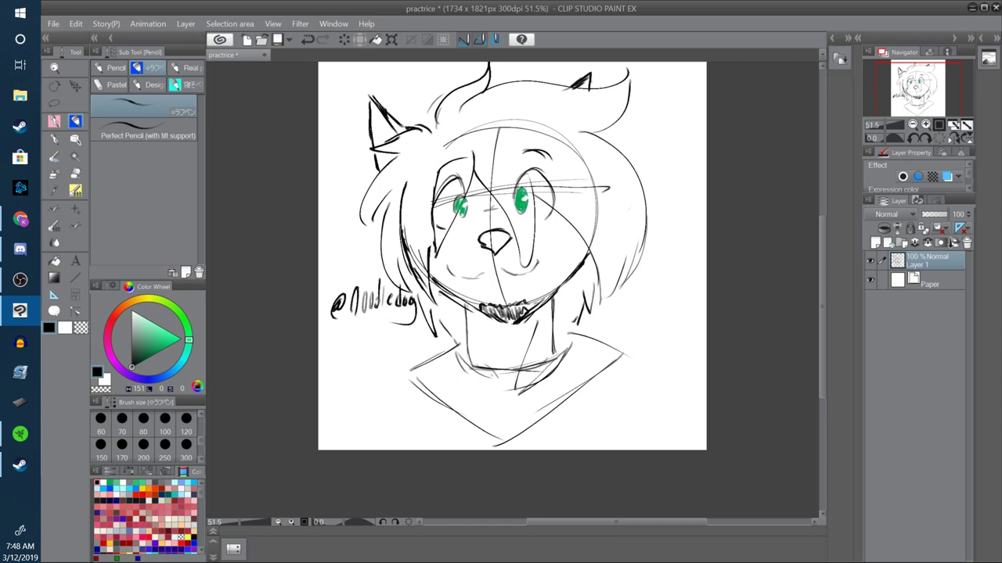
Shade the hair beside the neck and down the left side of the head with diagonal hatching
{"action": "mouse_move", "coordinate": [442, 295]}
{"action": "left_mouse_down"}
{"action": "mouse_move", "coordinate": [432, 315]}
{"action": "mouse_move", "coordinate": [447, 328]}
{"action": "left_mouse_up"}
{"action": "left_click_drag", "start_coordinate": [466, 315], "coordinate": [454, 333]}
{"action": "left_click_drag", "start_coordinate": [407, 154], "coordinate": [388, 171]}
{"action": "left_click_drag", "start_coordinate": [385, 177], "coordinate": [361, 208]}
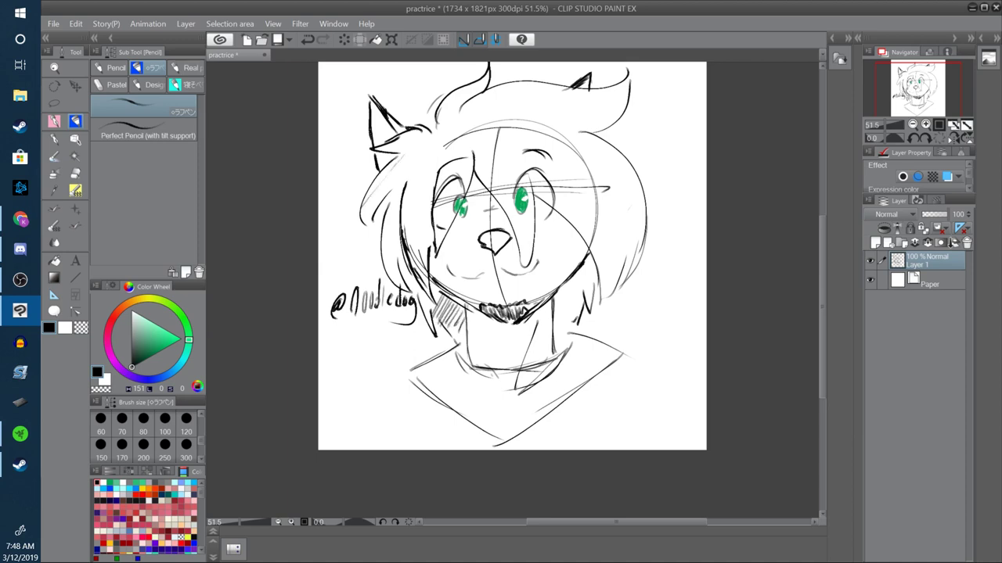
{"action": "mouse_move", "coordinate": [410, 151]}
{"action": "left_mouse_down"}
{"action": "mouse_move", "coordinate": [366, 208]}
{"action": "mouse_move", "coordinate": [395, 175]}
{"action": "left_mouse_up"}
{"action": "left_click_drag", "start_coordinate": [391, 177], "coordinate": [368, 208]}
{"action": "left_click_drag", "start_coordinate": [426, 153], "coordinate": [384, 225]}
{"action": "left_click_drag", "start_coordinate": [427, 168], "coordinate": [385, 240]}
{"action": "left_click_drag", "start_coordinate": [433, 180], "coordinate": [395, 252]}
{"action": "mouse_move", "coordinate": [435, 195]}
{"action": "left_mouse_down"}
{"action": "mouse_move", "coordinate": [396, 254]}
{"action": "mouse_move", "coordinate": [408, 239]}
{"action": "left_mouse_up"}
{"action": "left_click_drag", "start_coordinate": [431, 218], "coordinate": [411, 283]}
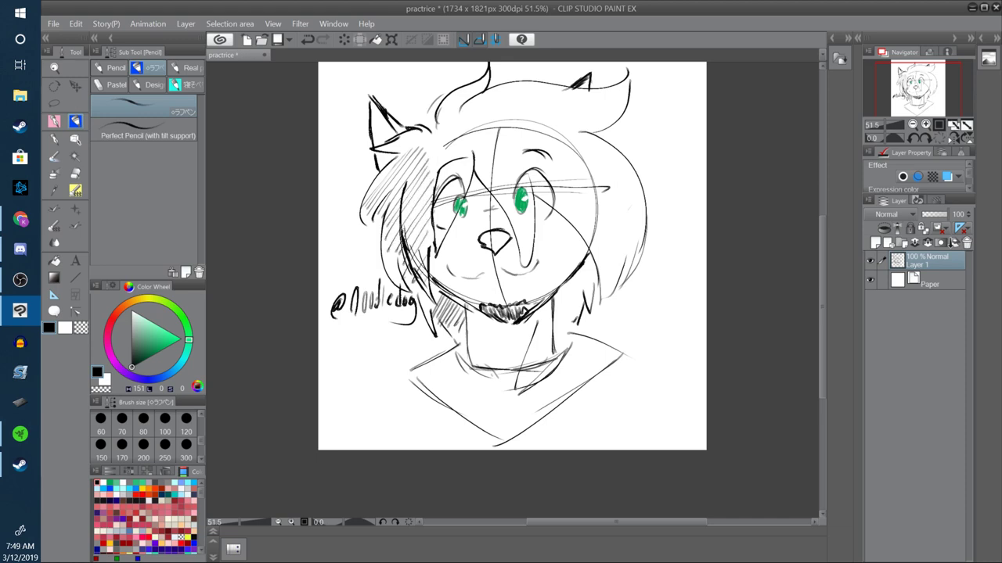
Extend the diagonal hatching over the left fringe and up into the tuft on top of the head
{"action": "left_click_drag", "start_coordinate": [460, 142], "coordinate": [418, 196]}
{"action": "mouse_move", "coordinate": [458, 146]}
{"action": "left_mouse_down"}
{"action": "mouse_move", "coordinate": [417, 205]}
{"action": "mouse_move", "coordinate": [418, 222]}
{"action": "left_mouse_up"}
{"action": "mouse_move", "coordinate": [473, 155]}
{"action": "left_mouse_down"}
{"action": "mouse_move", "coordinate": [433, 210]}
{"action": "mouse_move", "coordinate": [431, 236]}
{"action": "left_mouse_up"}
{"action": "left_click_drag", "start_coordinate": [451, 216], "coordinate": [437, 239]}
{"action": "left_click_drag", "start_coordinate": [404, 134], "coordinate": [383, 162]}
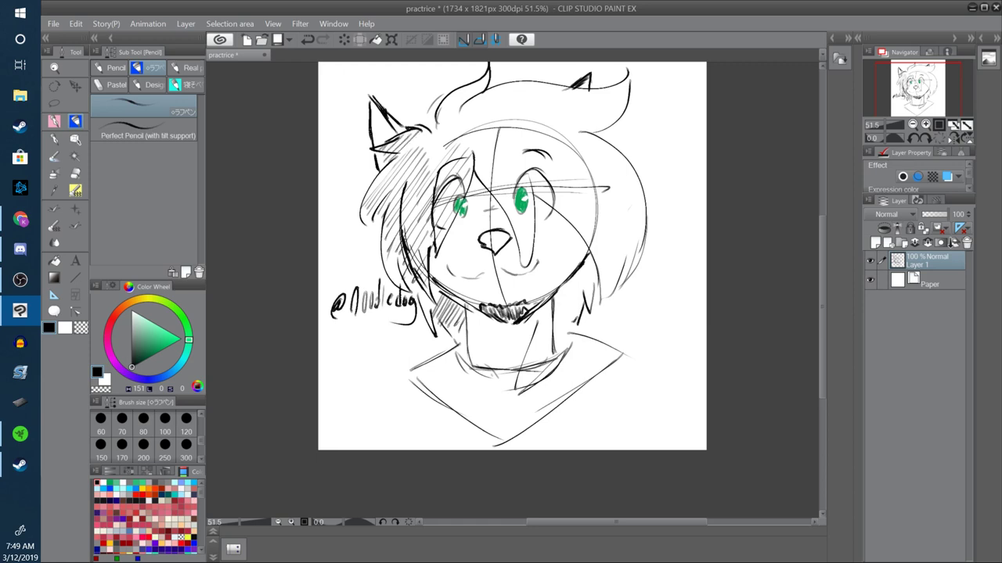
{"action": "left_click_drag", "start_coordinate": [436, 134], "coordinate": [399, 172]}
{"action": "left_click_drag", "start_coordinate": [450, 148], "coordinate": [418, 177]}
{"action": "left_click_drag", "start_coordinate": [484, 78], "coordinate": [435, 130]}
{"action": "mouse_move", "coordinate": [500, 97]}
{"action": "left_mouse_down"}
{"action": "mouse_move", "coordinate": [429, 153]}
{"action": "mouse_move", "coordinate": [438, 163]}
{"action": "left_mouse_up"}
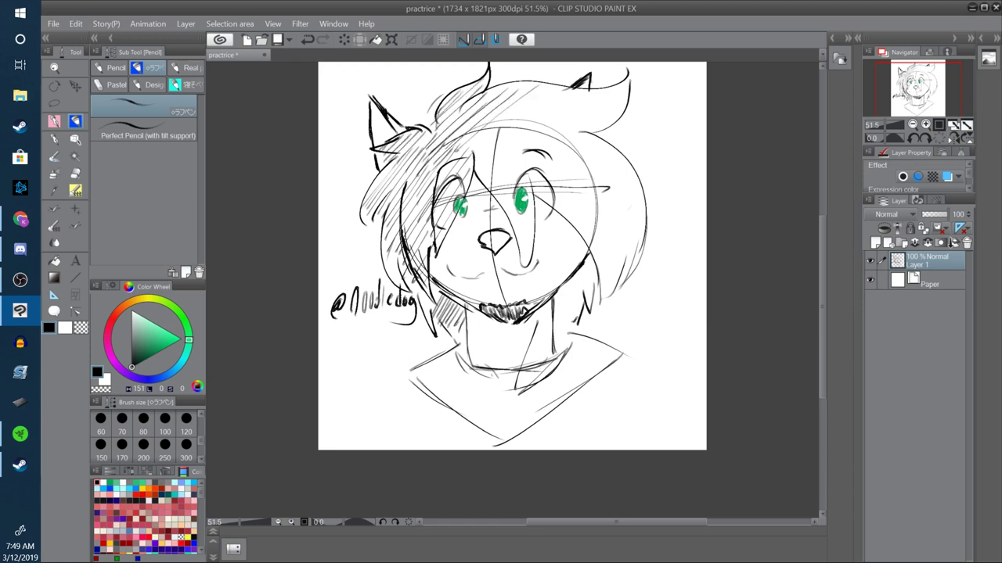
Fill the top, central fringe and right side of the hair with parallel diagonal hatching
{"action": "mouse_move", "coordinate": [538, 87]}
{"action": "left_mouse_down"}
{"action": "mouse_move", "coordinate": [462, 161]}
{"action": "mouse_move", "coordinate": [478, 159]}
{"action": "left_mouse_up"}
{"action": "left_click_drag", "start_coordinate": [574, 95], "coordinate": [479, 175]}
{"action": "left_click_drag", "start_coordinate": [586, 99], "coordinate": [488, 173]}
{"action": "mouse_move", "coordinate": [590, 103]}
{"action": "left_mouse_down"}
{"action": "mouse_move", "coordinate": [491, 183]}
{"action": "mouse_move", "coordinate": [499, 186]}
{"action": "left_mouse_up"}
{"action": "left_click_drag", "start_coordinate": [599, 109], "coordinate": [498, 192]}
{"action": "mouse_move", "coordinate": [596, 119]}
{"action": "left_mouse_down"}
{"action": "mouse_move", "coordinate": [501, 199]}
{"action": "mouse_move", "coordinate": [510, 206]}
{"action": "left_mouse_up"}
{"action": "mouse_move", "coordinate": [598, 140]}
{"action": "left_mouse_down"}
{"action": "mouse_move", "coordinate": [504, 221]}
{"action": "mouse_move", "coordinate": [513, 219]}
{"action": "left_mouse_up"}
{"action": "mouse_move", "coordinate": [564, 172]}
{"action": "left_mouse_down"}
{"action": "mouse_move", "coordinate": [512, 222]}
{"action": "mouse_move", "coordinate": [512, 255]}
{"action": "left_mouse_up"}
{"action": "left_click_drag", "start_coordinate": [599, 146], "coordinate": [553, 193]}
{"action": "left_click_drag", "start_coordinate": [599, 147], "coordinate": [554, 203]}
{"action": "left_click_drag", "start_coordinate": [625, 147], "coordinate": [565, 211]}
{"action": "left_click_drag", "start_coordinate": [617, 168], "coordinate": [571, 223]}
{"action": "mouse_move", "coordinate": [623, 183]}
{"action": "left_mouse_down"}
{"action": "mouse_move", "coordinate": [578, 230]}
{"action": "mouse_move", "coordinate": [587, 238]}
{"action": "left_mouse_up"}
{"action": "mouse_move", "coordinate": [632, 211]}
{"action": "left_mouse_down"}
{"action": "mouse_move", "coordinate": [599, 245]}
{"action": "mouse_move", "coordinate": [609, 263]}
{"action": "left_mouse_up"}
{"action": "left_click_drag", "start_coordinate": [595, 102], "coordinate": [574, 125]}
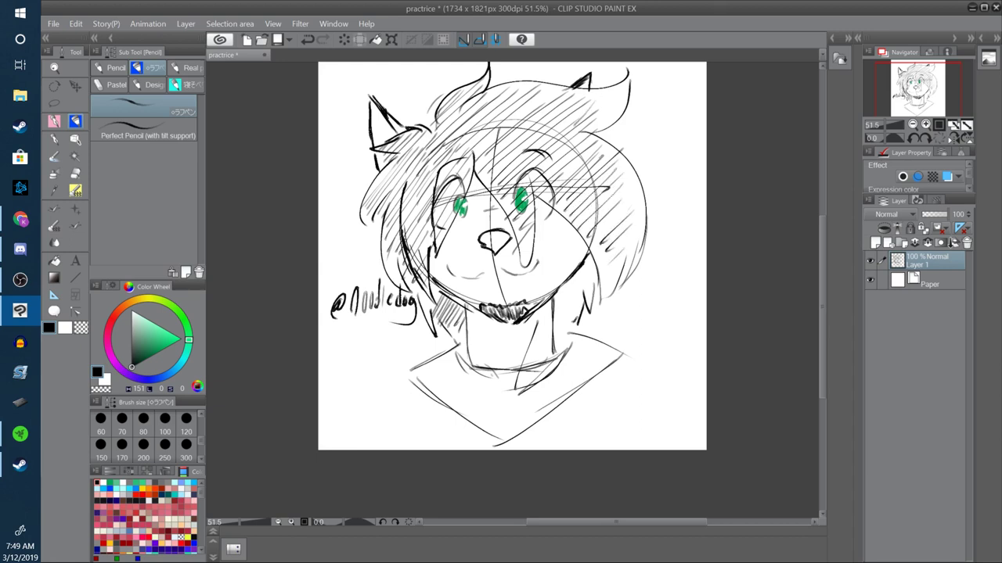
Hatch the hair tips at the upper right, the right side locks and the strands beside the neck with parallel diagonal strokes
{"action": "left_click_drag", "start_coordinate": [615, 87], "coordinate": [577, 136]}
{"action": "left_click_drag", "start_coordinate": [618, 111], "coordinate": [593, 138]}
{"action": "mouse_move", "coordinate": [587, 266]}
{"action": "left_mouse_down"}
{"action": "mouse_move", "coordinate": [550, 313]}
{"action": "mouse_move", "coordinate": [563, 337]}
{"action": "left_mouse_up"}
{"action": "mouse_move", "coordinate": [629, 180]}
{"action": "left_mouse_down"}
{"action": "mouse_move", "coordinate": [593, 222]}
{"action": "mouse_move", "coordinate": [596, 239]}
{"action": "left_mouse_up"}
{"action": "mouse_move", "coordinate": [632, 210]}
{"action": "left_mouse_down"}
{"action": "mouse_move", "coordinate": [595, 260]}
{"action": "mouse_move", "coordinate": [603, 276]}
{"action": "left_mouse_up"}
{"action": "left_click_drag", "start_coordinate": [632, 256], "coordinate": [606, 290]}
{"action": "left_click_drag", "start_coordinate": [634, 269], "coordinate": [611, 295]}
Handwrite the character's name beside the right hair locks and underline it with a pointed flourish
{"action": "left_click_drag", "start_coordinate": [823, 256], "coordinate": [823, 271]}
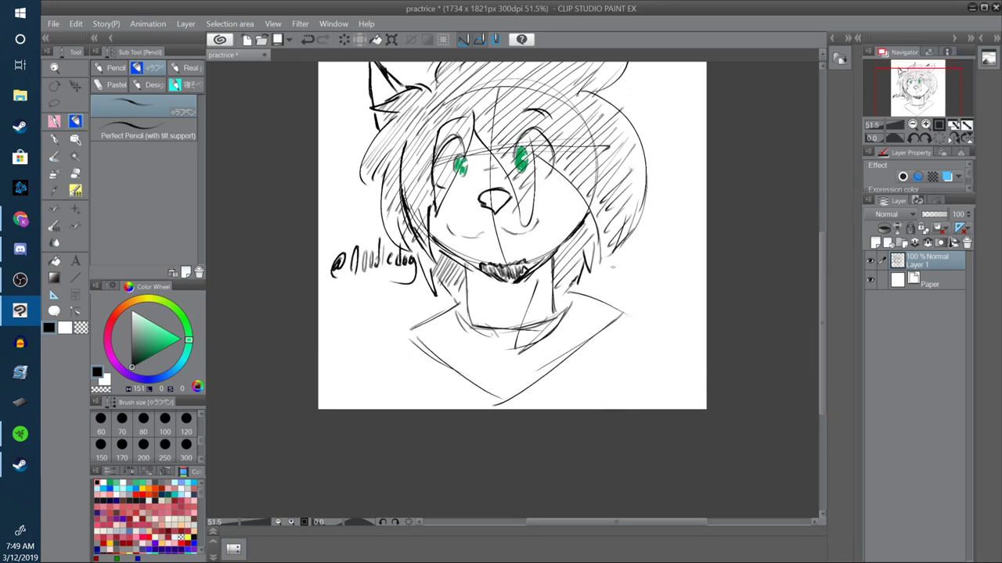
{"action": "mouse_move", "coordinate": [614, 264]}
{"action": "left_mouse_down"}
{"action": "mouse_move", "coordinate": [632, 283]}
{"action": "mouse_move", "coordinate": [647, 273]}
{"action": "mouse_move", "coordinate": [648, 291]}
{"action": "mouse_move", "coordinate": [670, 290]}
{"action": "left_mouse_up"}
{"action": "left_click_drag", "start_coordinate": [607, 295], "coordinate": [670, 307]}
{"action": "mouse_move", "coordinate": [824, 258]}
{"action": "left_mouse_down"}
{"action": "mouse_move", "coordinate": [827, 190]}
{"action": "mouse_move", "coordinate": [809, 274]}
{"action": "mouse_move", "coordinate": [822, 217]}
{"action": "mouse_move", "coordinate": [813, 232]}
{"action": "left_mouse_up"}
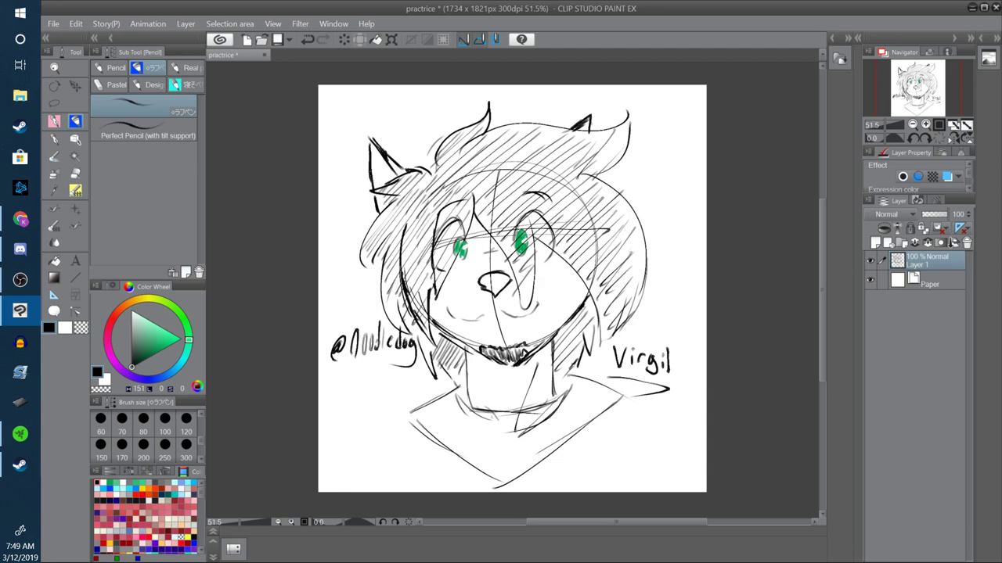
Draw a circle and a short diagonal line right of the head, plus a slanted ellipse and a small square at its upper left
{"action": "mouse_move", "coordinate": [679, 144]}
{"action": "left_mouse_down"}
{"action": "mouse_move", "coordinate": [650, 153]}
{"action": "mouse_move", "coordinate": [677, 182]}
{"action": "mouse_move", "coordinate": [689, 148]}
{"action": "left_mouse_up"}
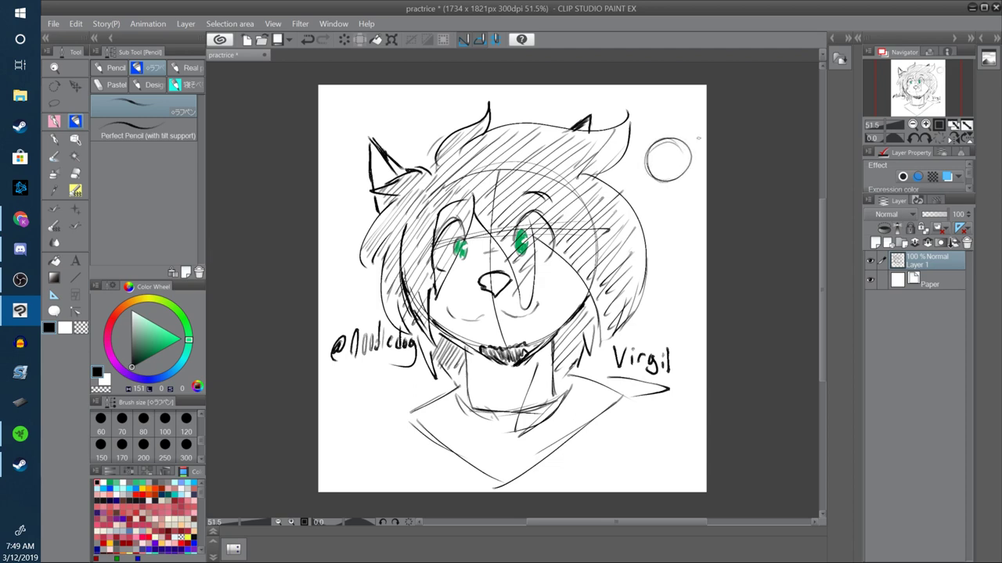
{"action": "left_click_drag", "start_coordinate": [654, 117], "coordinate": [684, 93]}
{"action": "mouse_move", "coordinate": [329, 126]}
{"action": "left_mouse_down"}
{"action": "mouse_move", "coordinate": [396, 127]}
{"action": "mouse_move", "coordinate": [422, 109]}
{"action": "mouse_move", "coordinate": [397, 133]}
{"action": "left_mouse_up"}
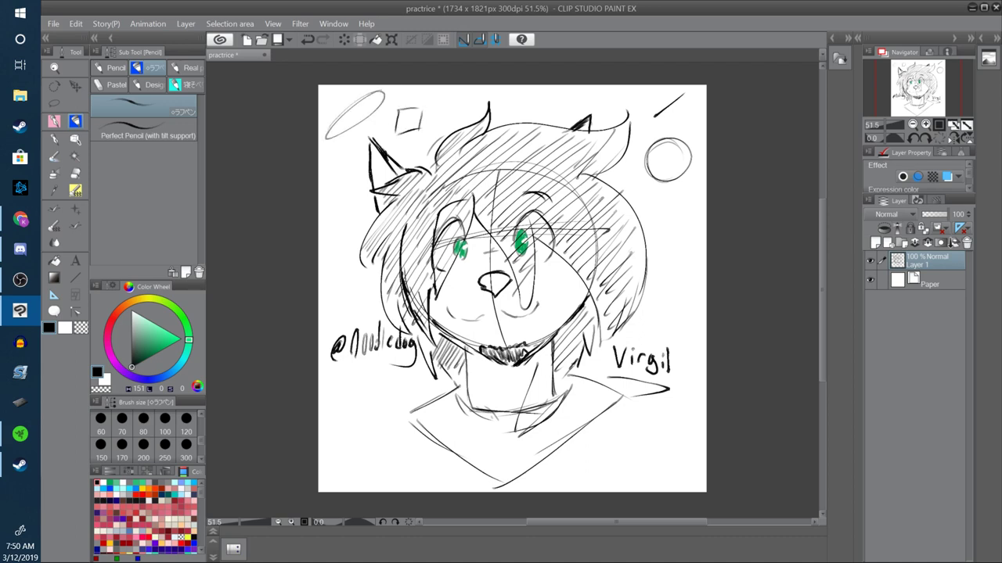
Sketch two small cubes at different angles on the left side of the head and hatch the right hair tuft
{"action": "mouse_move", "coordinate": [442, 105]}
{"action": "left_mouse_down"}
{"action": "mouse_move", "coordinate": [454, 105]}
{"action": "mouse_move", "coordinate": [457, 119]}
{"action": "mouse_move", "coordinate": [441, 119]}
{"action": "mouse_move", "coordinate": [466, 101]}
{"action": "mouse_move", "coordinate": [456, 122]}
{"action": "left_mouse_up"}
{"action": "mouse_move", "coordinate": [332, 184]}
{"action": "left_mouse_down"}
{"action": "mouse_move", "coordinate": [322, 188]}
{"action": "mouse_move", "coordinate": [347, 185]}
{"action": "mouse_move", "coordinate": [322, 186]}
{"action": "mouse_move", "coordinate": [347, 175]}
{"action": "mouse_move", "coordinate": [325, 199]}
{"action": "mouse_move", "coordinate": [344, 202]}
{"action": "left_mouse_up"}
{"action": "left_click_drag", "start_coordinate": [583, 174], "coordinate": [619, 133]}
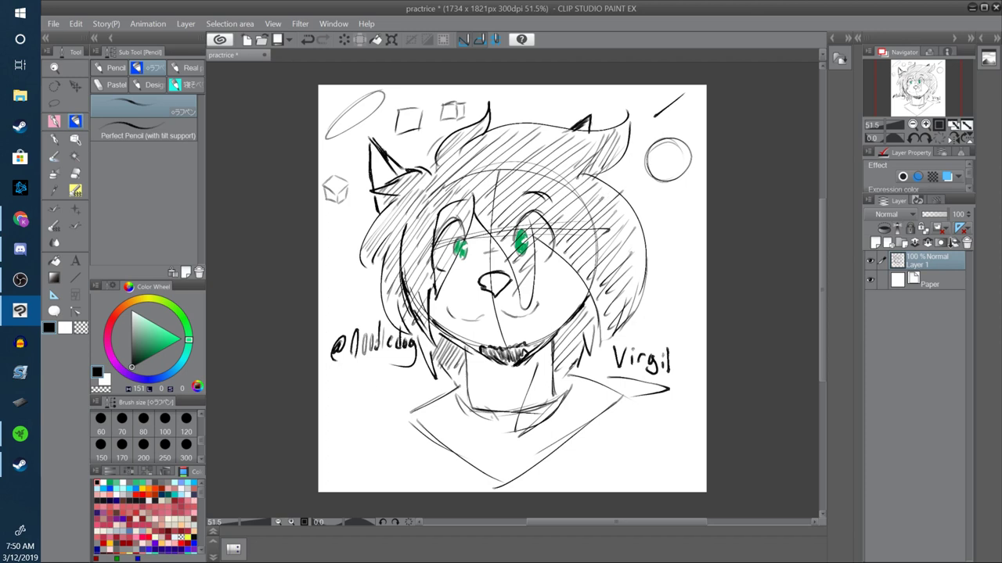
Sketch a small head left of the shoulders from a circle with a projecting block shape, and add contour strokes around it
{"action": "mouse_move", "coordinate": [352, 390]}
{"action": "left_mouse_down"}
{"action": "mouse_move", "coordinate": [375, 438]}
{"action": "mouse_move", "coordinate": [394, 388]}
{"action": "mouse_move", "coordinate": [397, 416]}
{"action": "mouse_move", "coordinate": [377, 429]}
{"action": "left_mouse_up"}
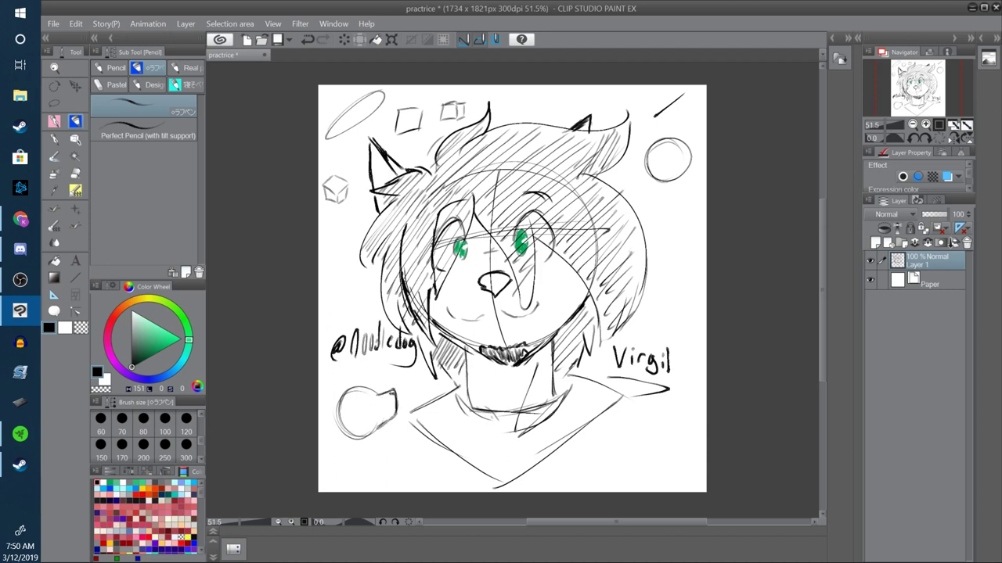
{"action": "mouse_move", "coordinate": [390, 393]}
{"action": "left_mouse_down"}
{"action": "mouse_move", "coordinate": [399, 402]}
{"action": "mouse_move", "coordinate": [363, 404]}
{"action": "mouse_move", "coordinate": [382, 415]}
{"action": "left_mouse_up"}
{"action": "mouse_move", "coordinate": [342, 386]}
{"action": "left_mouse_down"}
{"action": "mouse_move", "coordinate": [357, 372]}
{"action": "mouse_move", "coordinate": [388, 383]}
{"action": "left_mouse_up"}
{"action": "mouse_move", "coordinate": [345, 395]}
{"action": "left_mouse_down"}
{"action": "mouse_move", "coordinate": [336, 398]}
{"action": "mouse_move", "coordinate": [334, 437]}
{"action": "mouse_move", "coordinate": [344, 443]}
{"action": "left_mouse_up"}
{"action": "mouse_move", "coordinate": [345, 404]}
{"action": "left_mouse_down"}
{"action": "mouse_move", "coordinate": [352, 373]}
{"action": "mouse_move", "coordinate": [368, 389]}
{"action": "mouse_move", "coordinate": [352, 440]}
{"action": "left_mouse_up"}
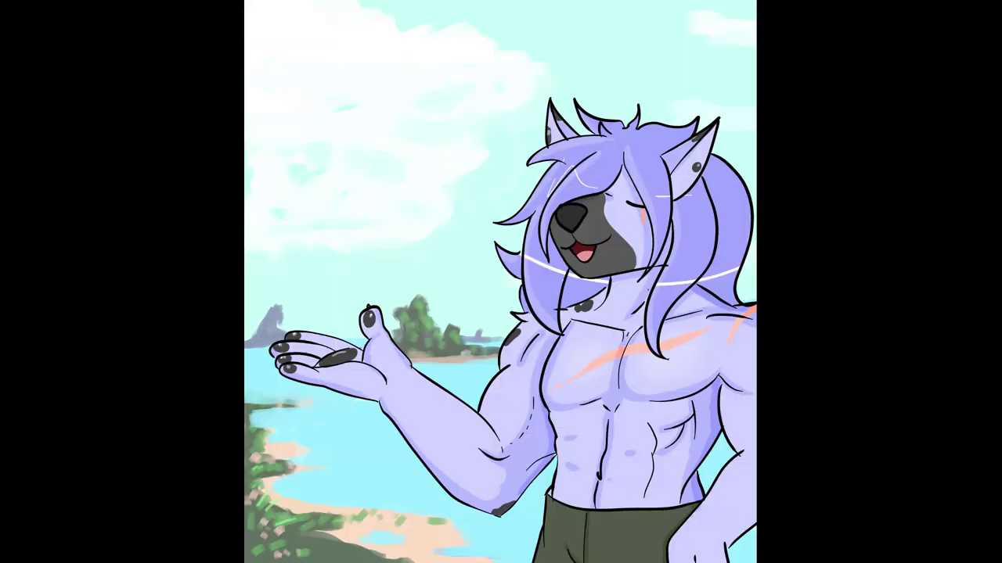